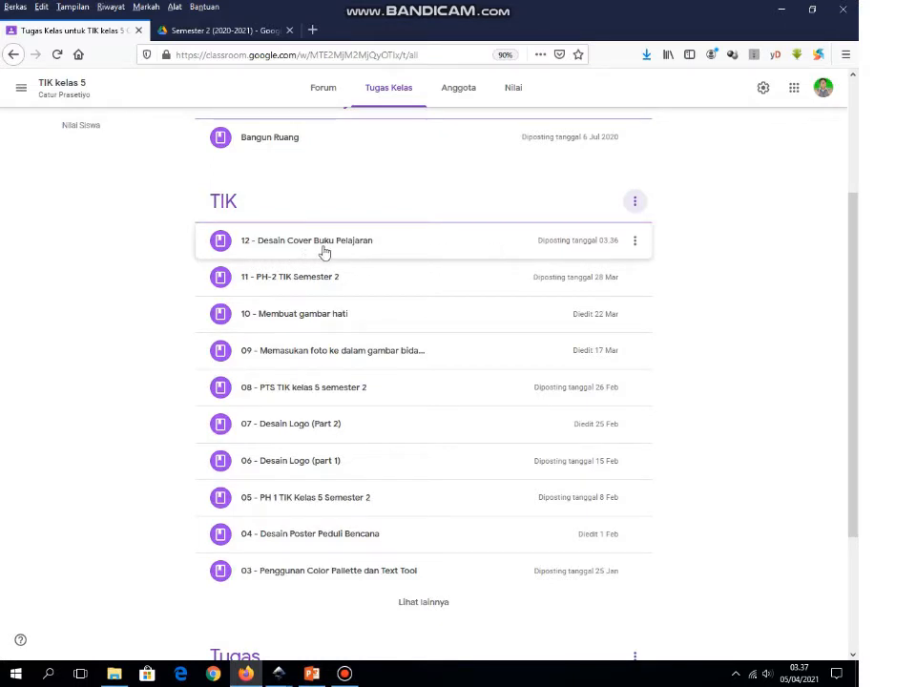
Step: Expand the '12 - Desain Cover Buku Pelajaran' assignment in the TIK topic to reveal its attachments
left_click(358, 250)
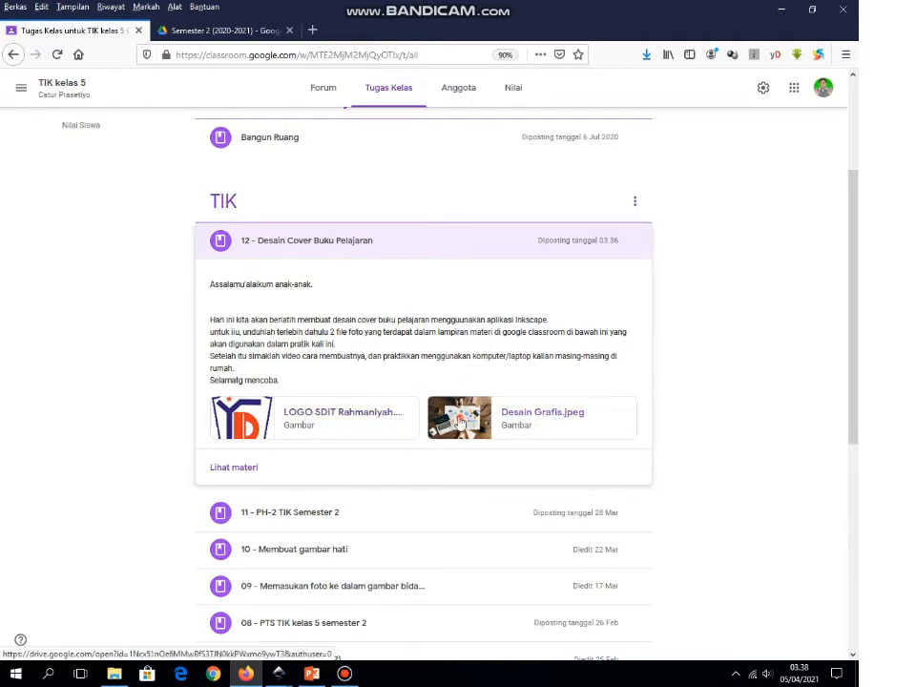
Step: Save the school logo GIF into Documents, replacing the existing copy
left_click(299, 419)
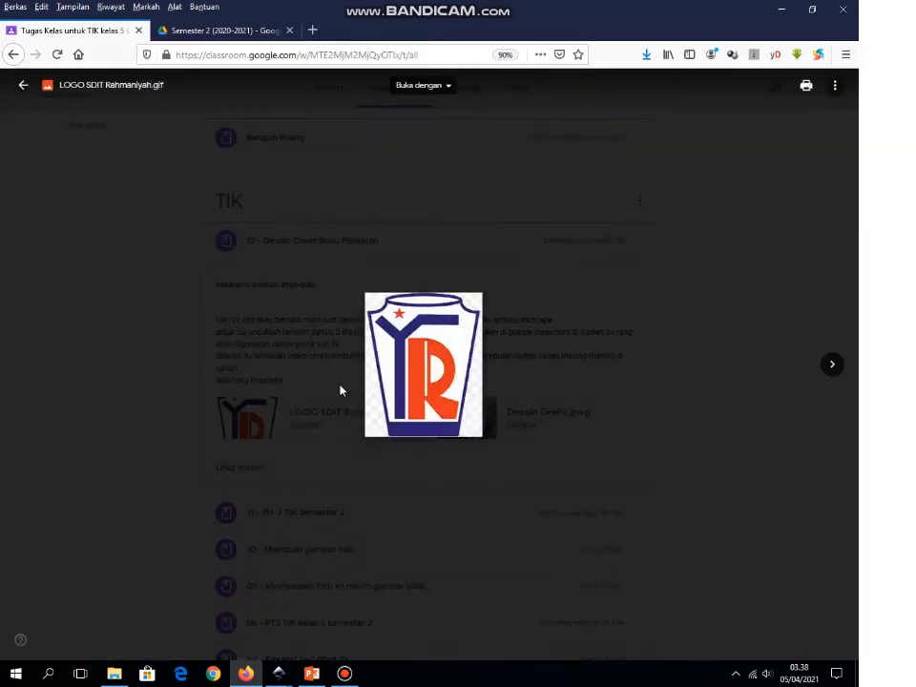
right_click(411, 371)
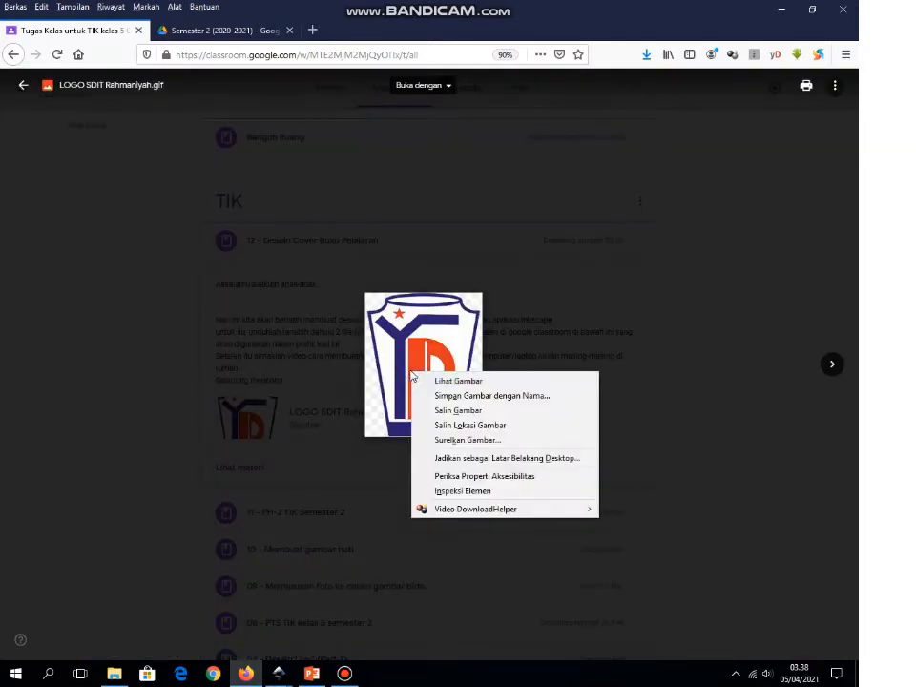
left_click(475, 396)
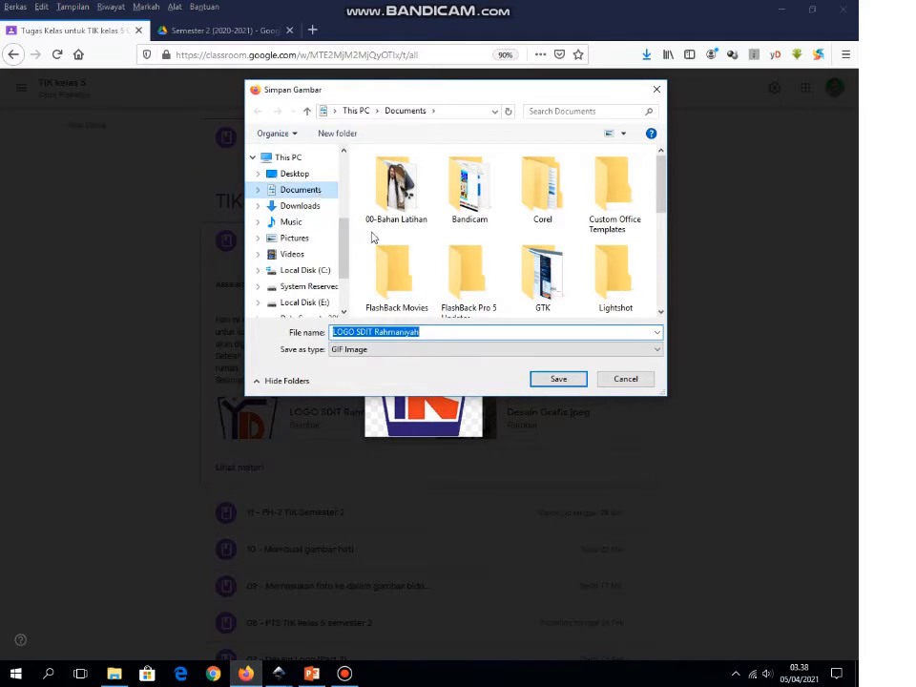
left_click(559, 381)
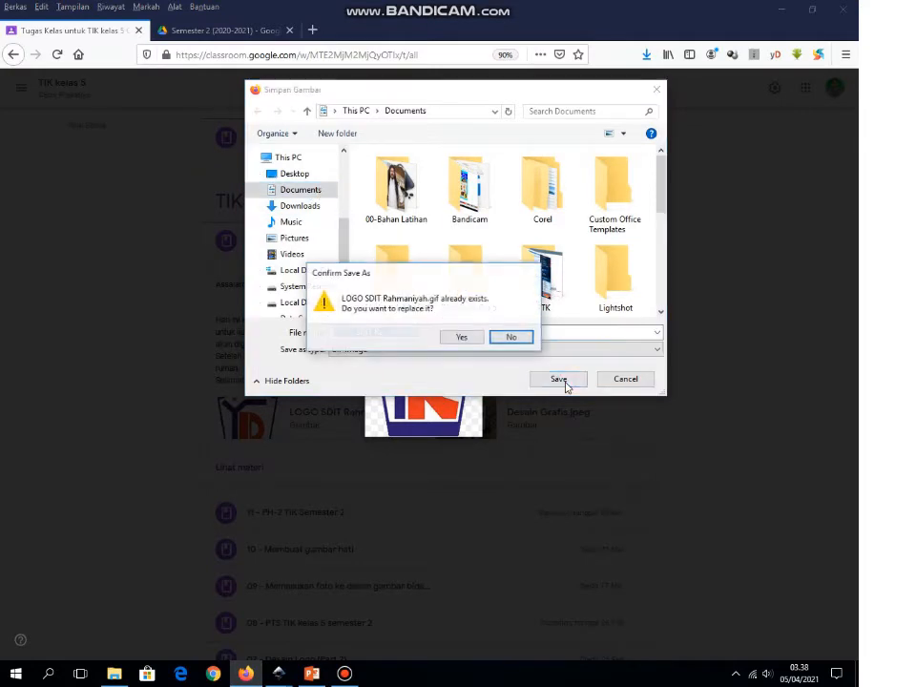
left_click(458, 336)
left_click(741, 343)
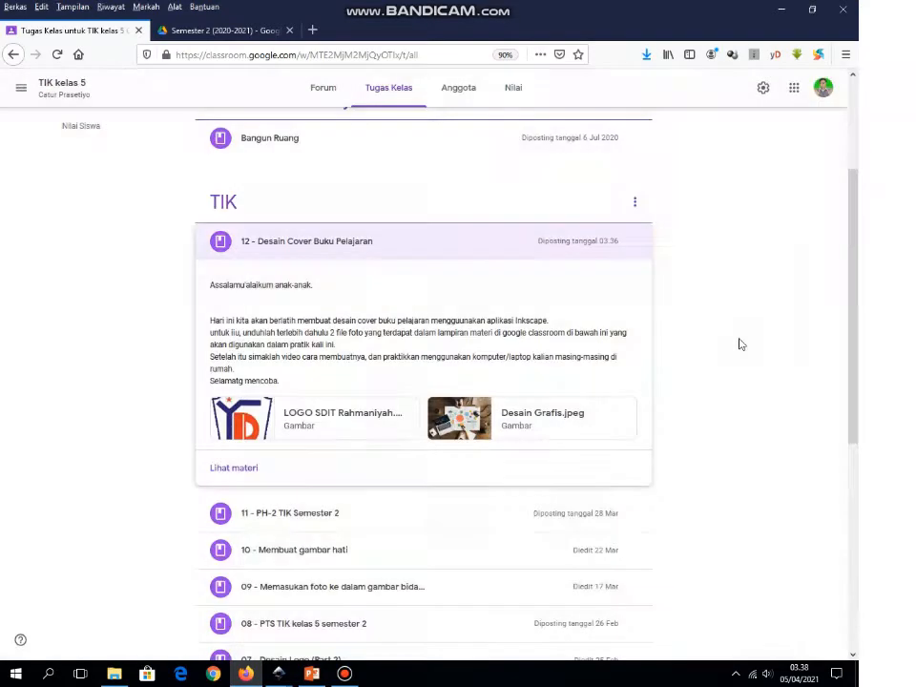
Step: Save the Desain Grafis.jpeg desk photo into Documents, replacing the existing copy
left_click(486, 421)
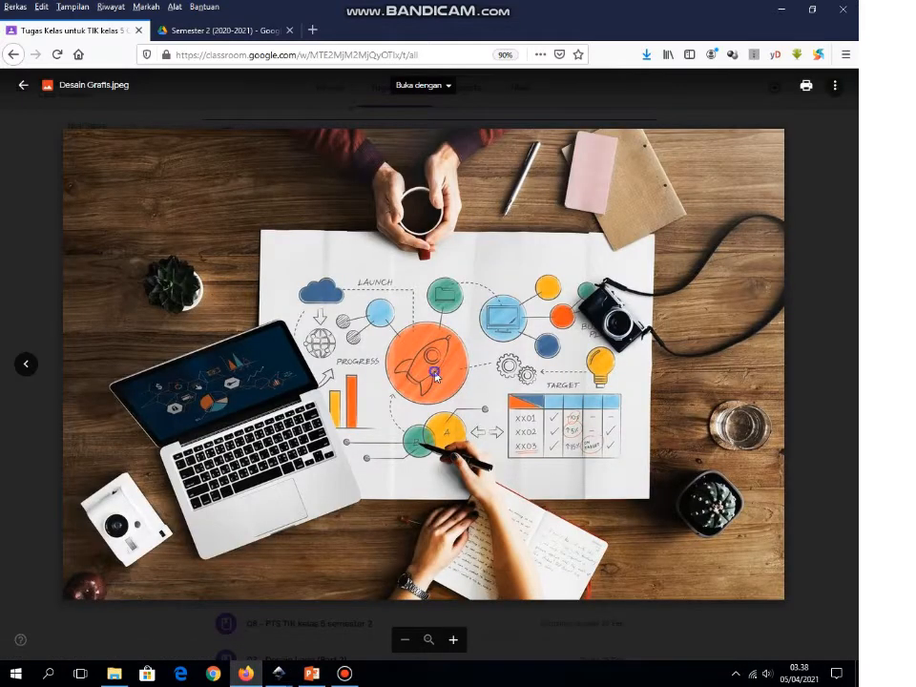
right_click(432, 376)
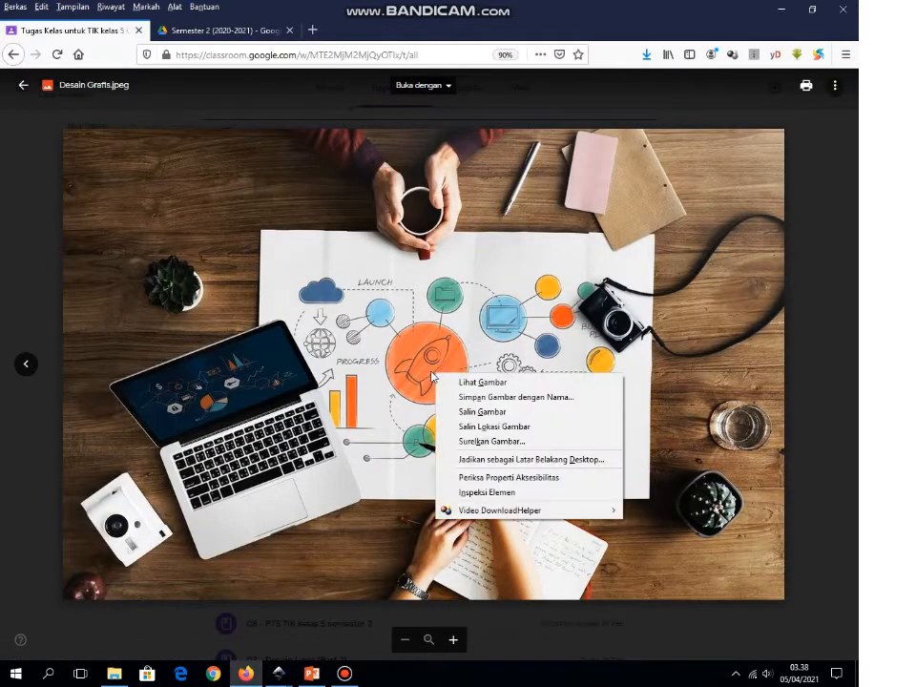
left_click(507, 397)
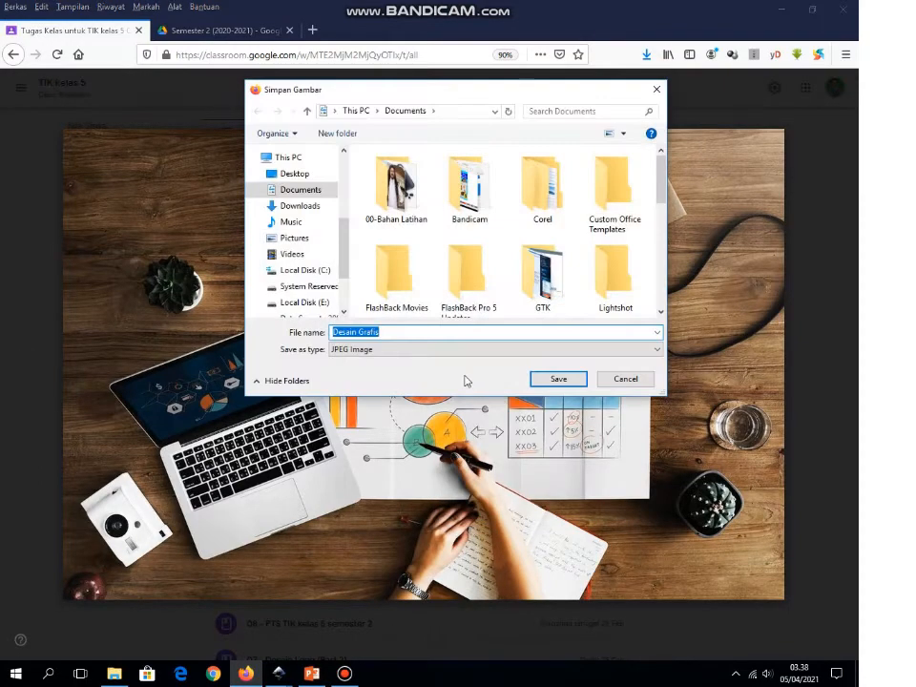
left_click(558, 378)
left_click(464, 339)
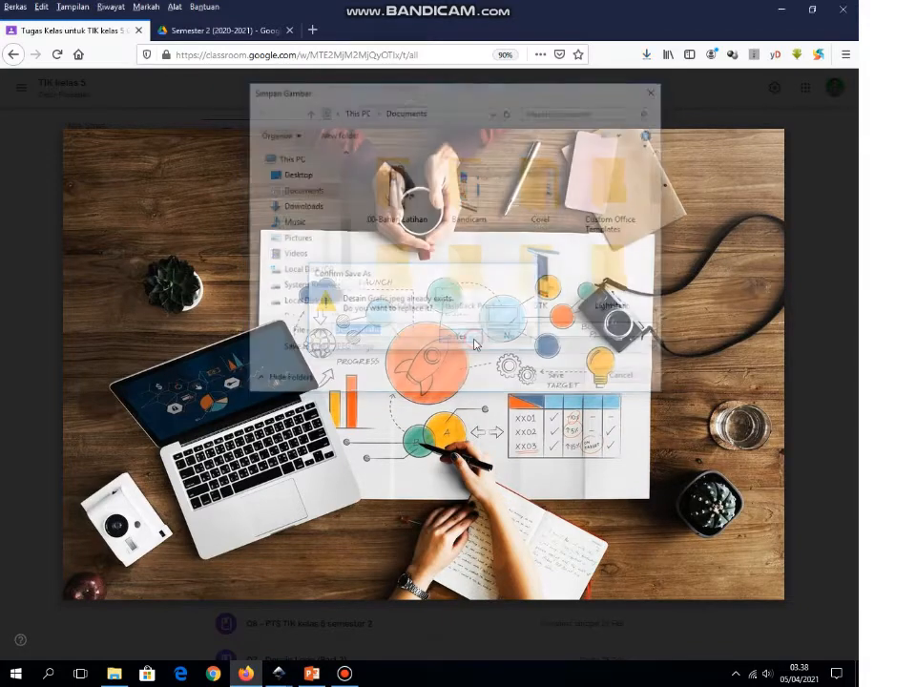
left_click(830, 311)
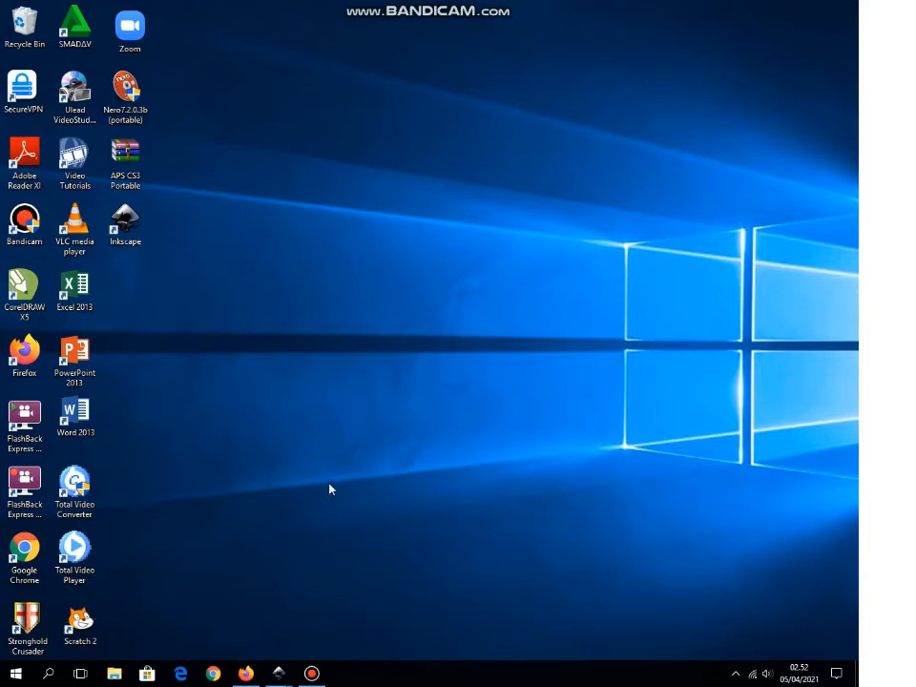
Step: Launch Inkscape from its desktop shortcut to get a blank new document
double_click(133, 223)
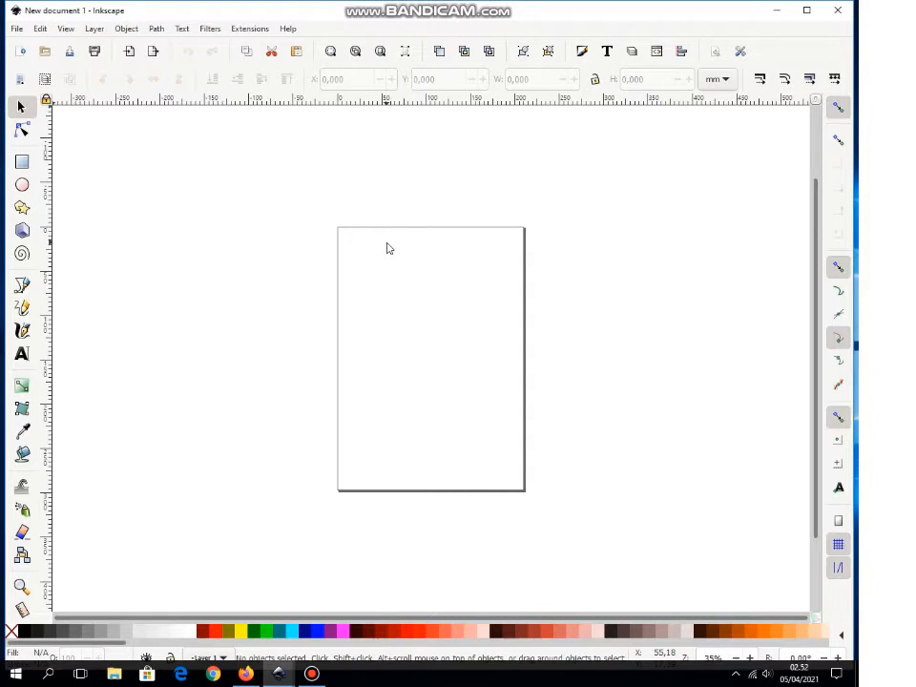
Step: In Document Properties, set display units to cm, page size B5 (17.6 × 25 cm), page units cm
left_click(17, 30)
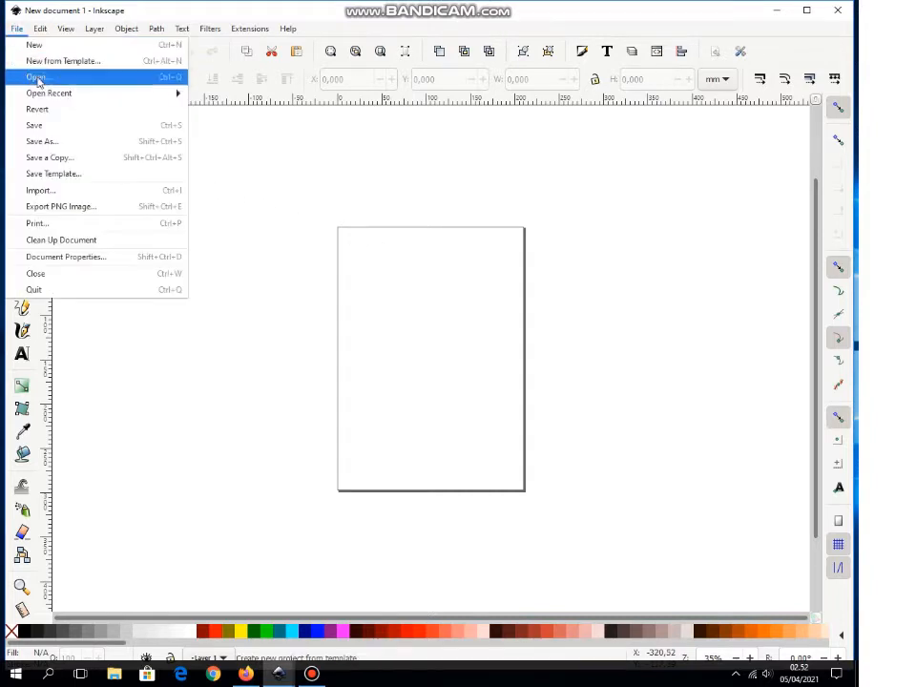
left_click(88, 257)
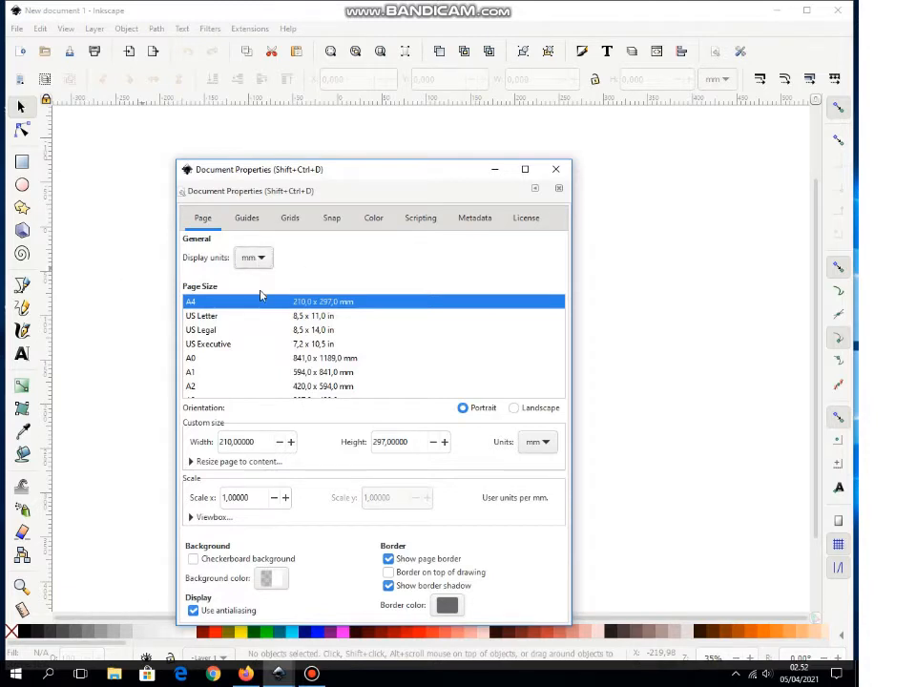
left_click(261, 258)
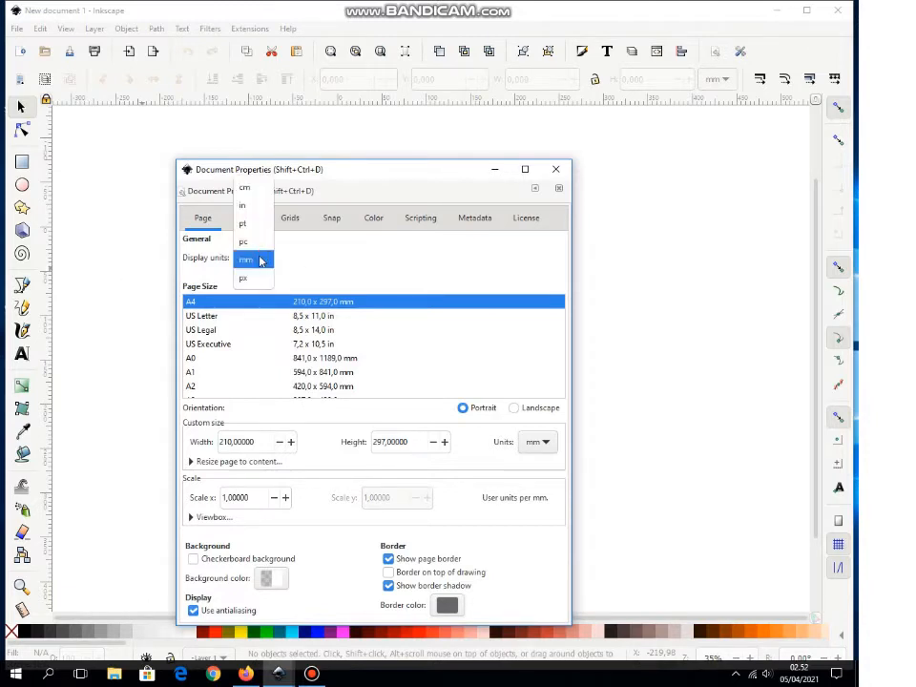
left_click(246, 188)
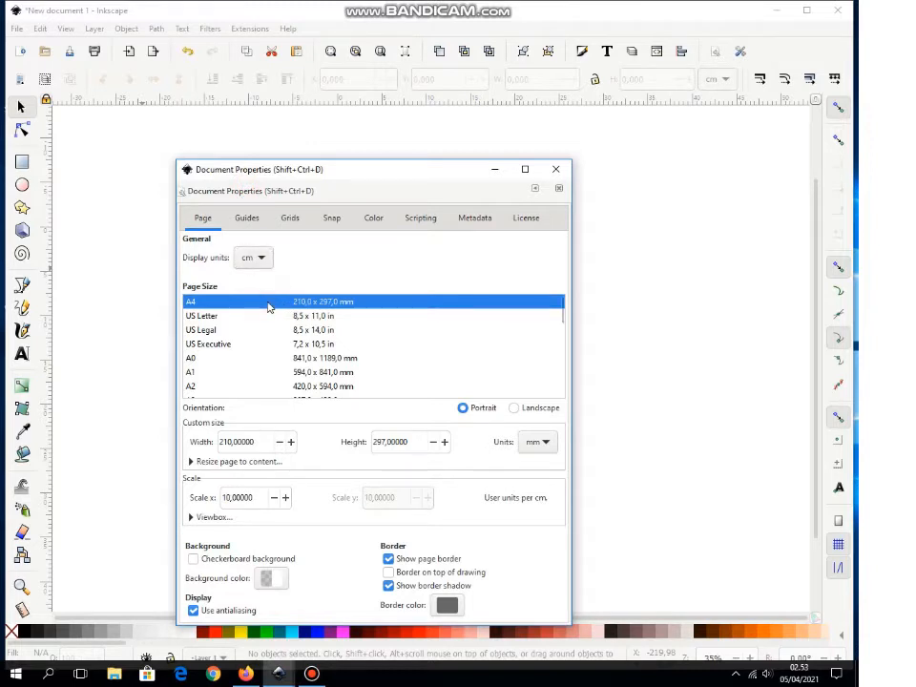
key("Down")
key("Down")
key("Down")
key("Down")
key("Down")
key("Down")
key("Down")
key("Down")
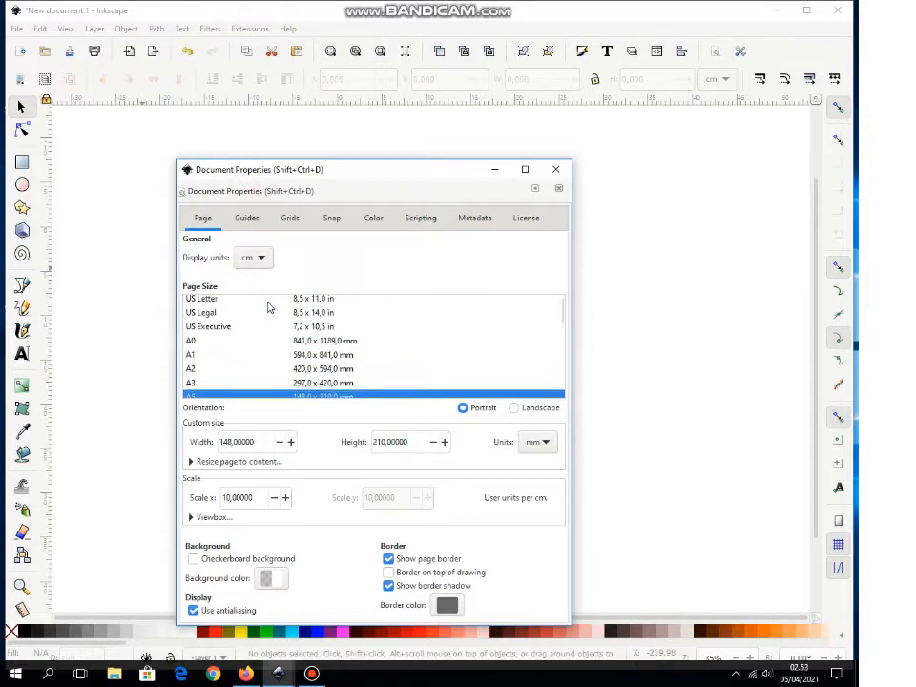
key("Down")
key("Down")
key("Down")
key("Down")
key("Down")
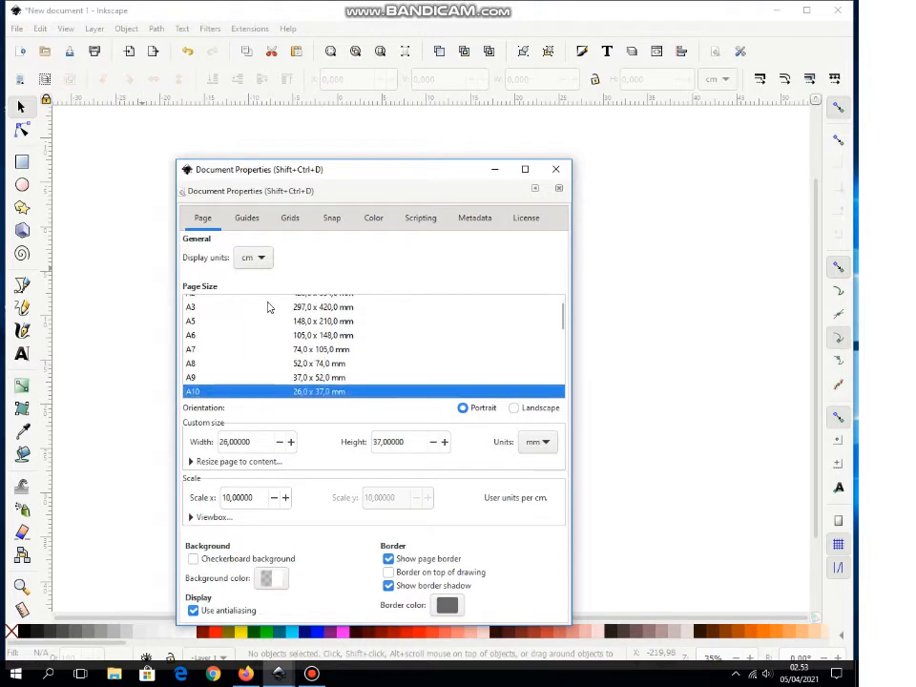
key("Down")
key("Down")
key("Down")
key("Down")
key("Down")
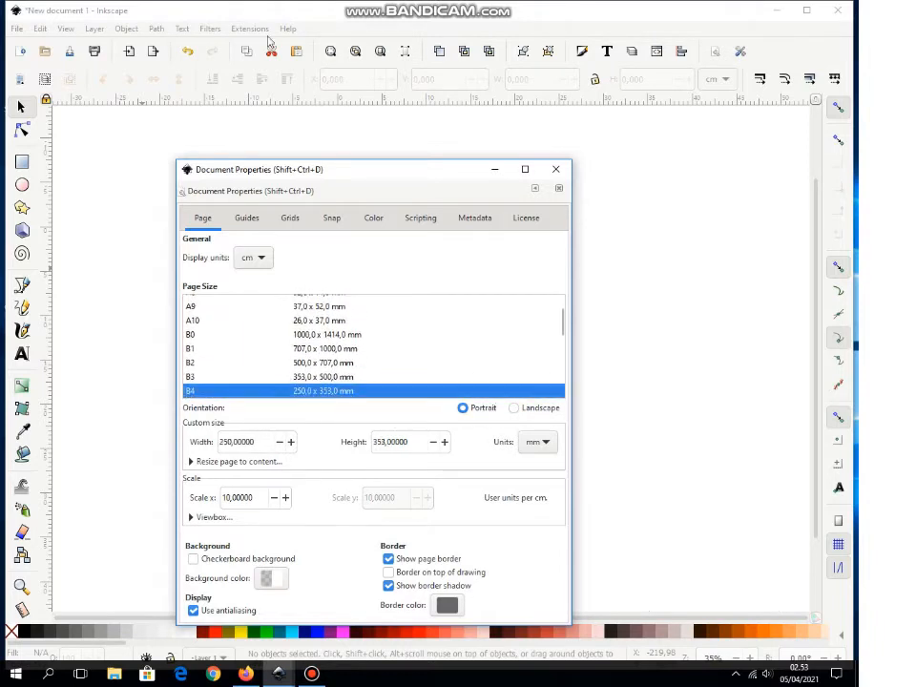
key("Down")
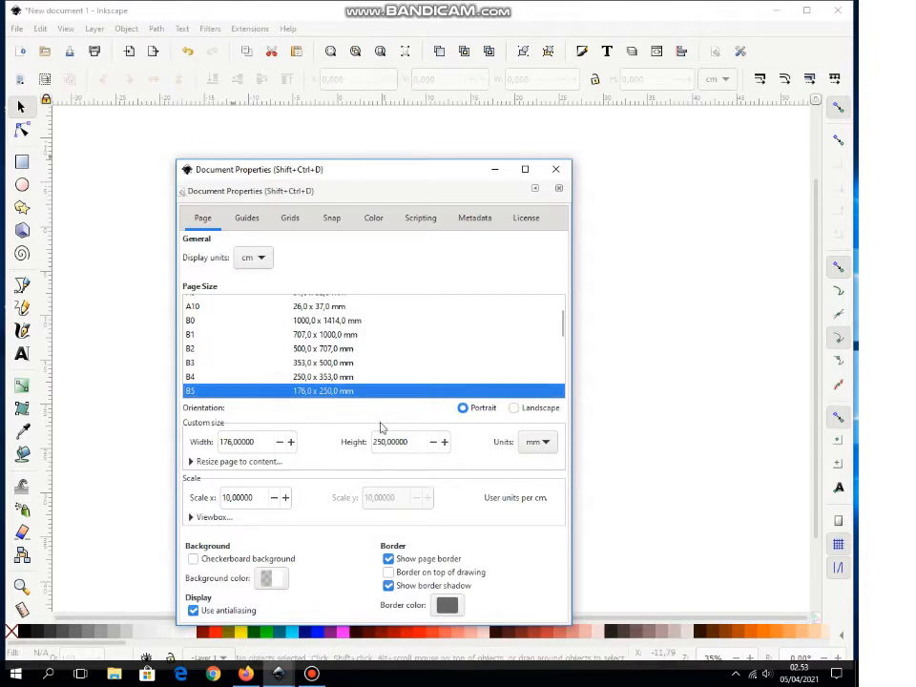
left_click(544, 442)
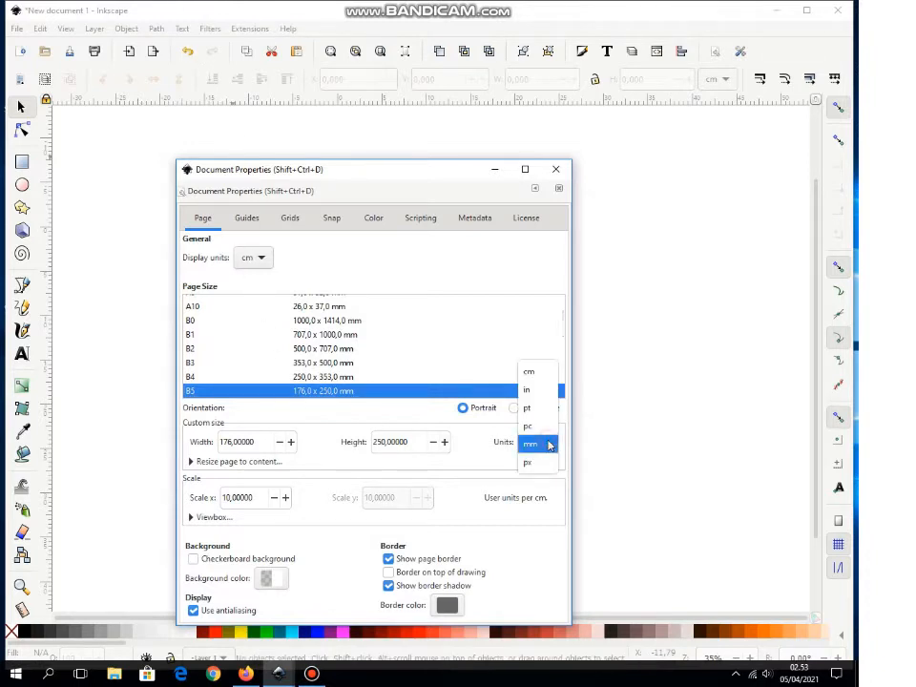
left_click(536, 373)
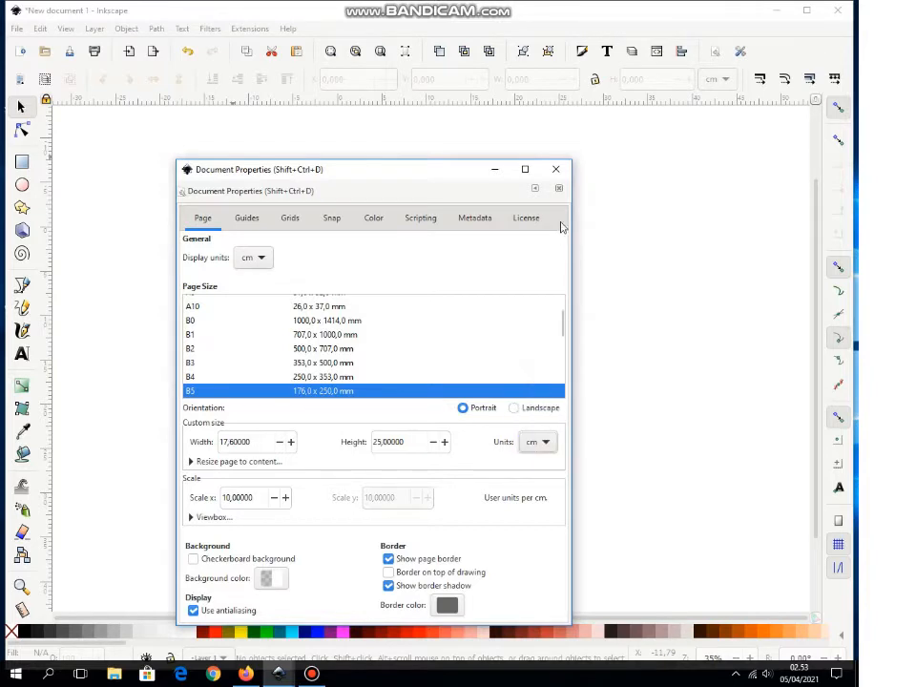
left_click(560, 173)
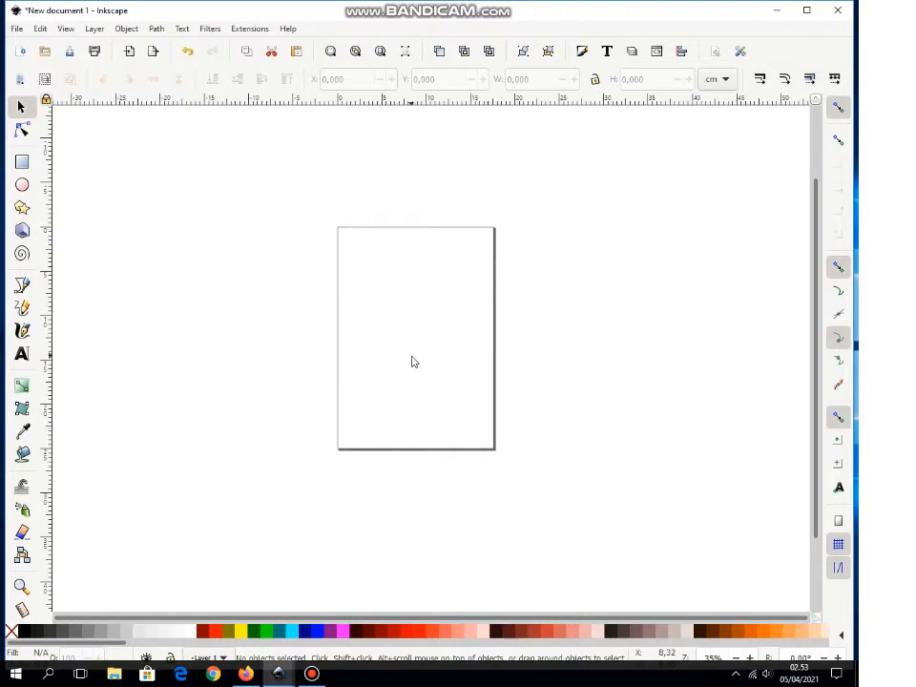
key("shift")
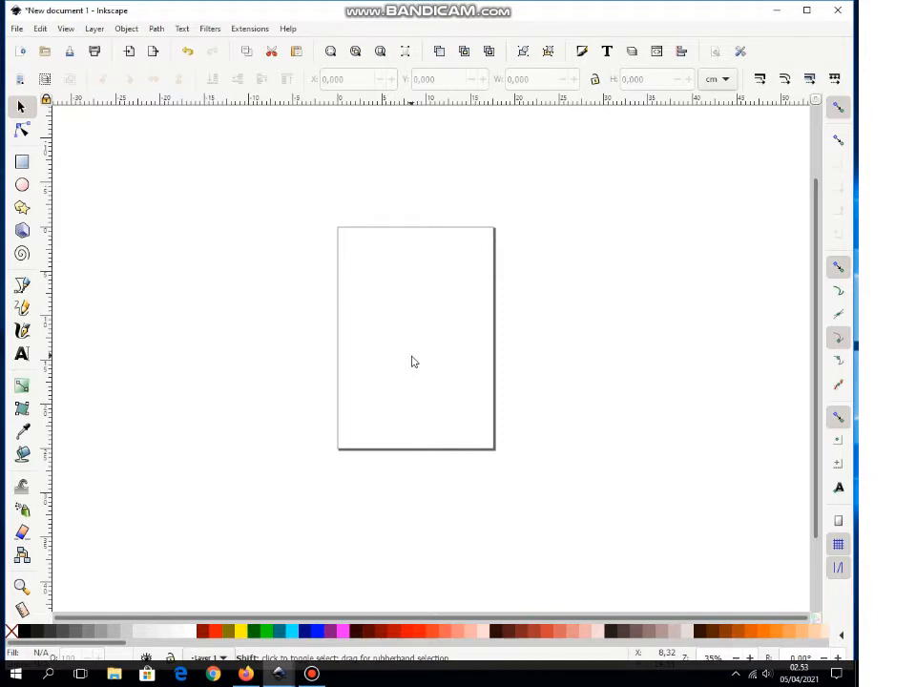
key("plus")
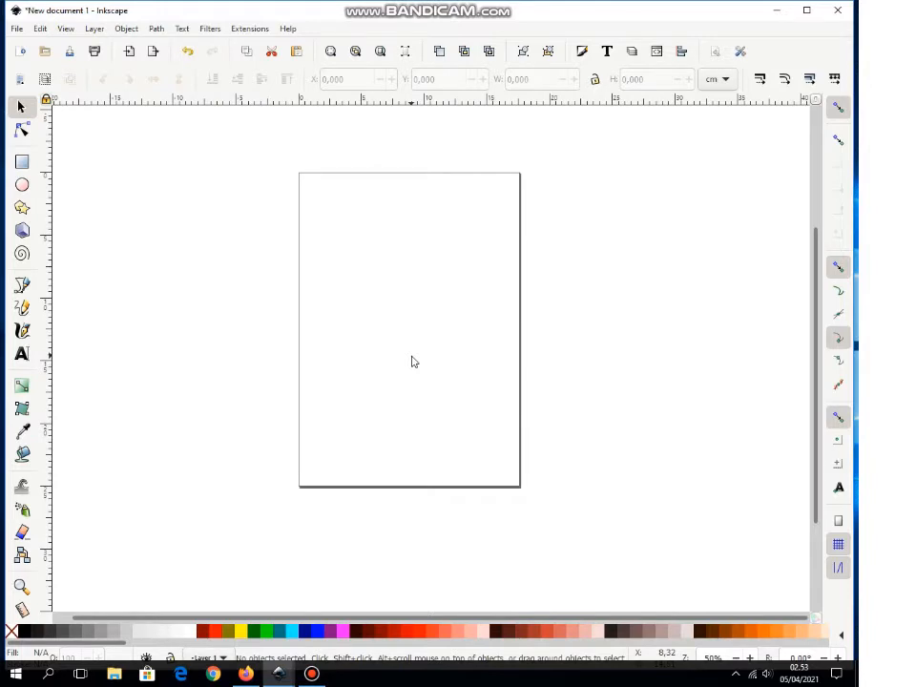
key("plus")
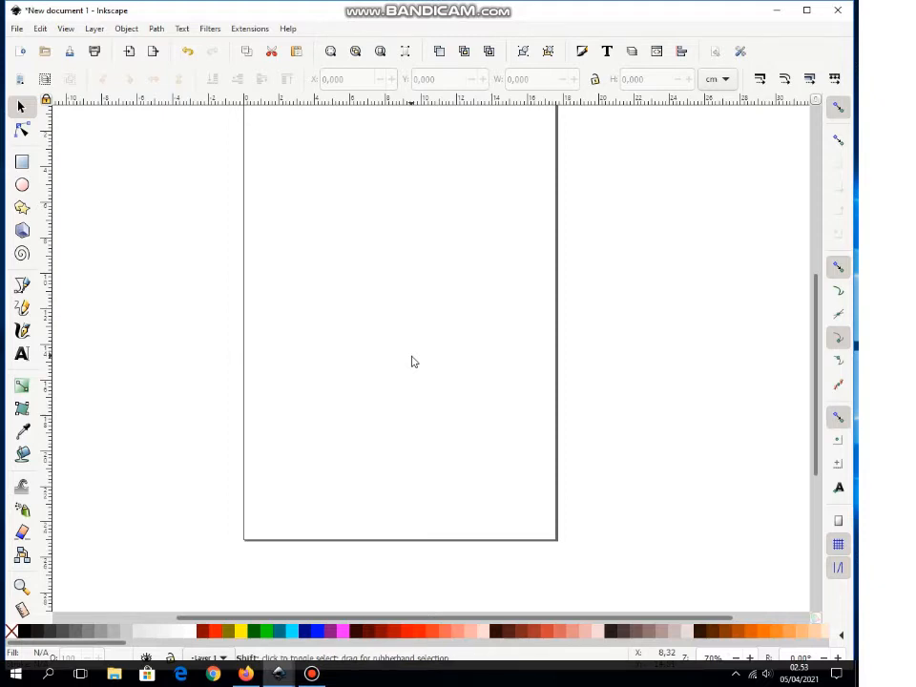
key("minus")
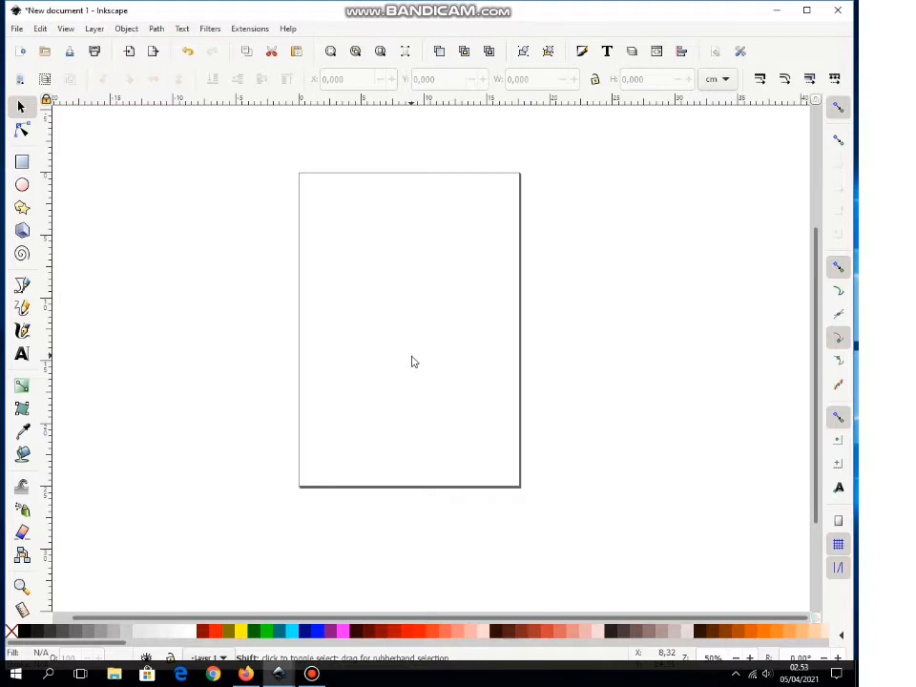
scroll(414, 361, "down", 1, "ctrl")
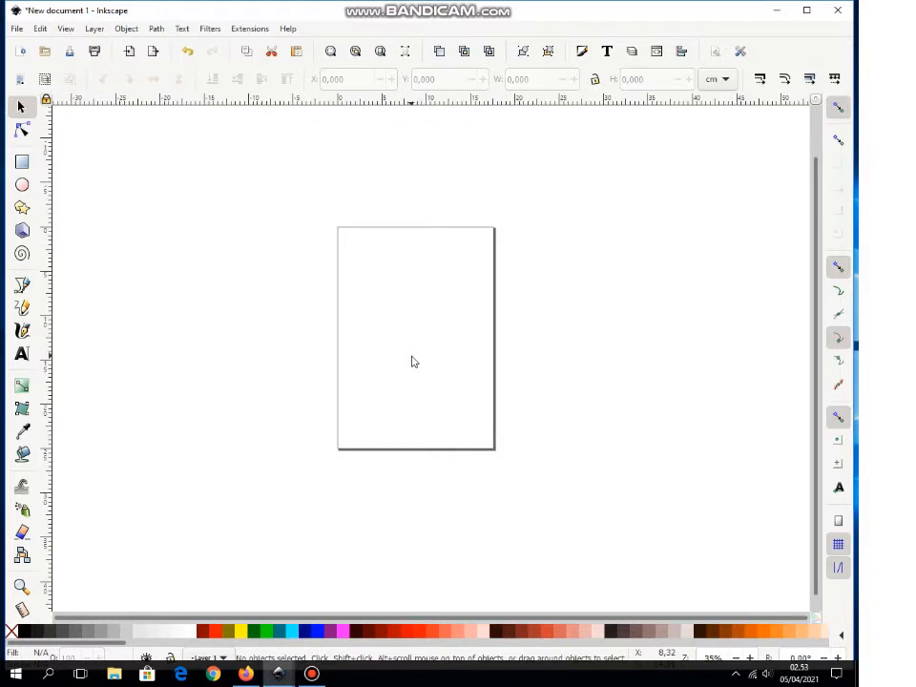
scroll(413, 362, "up", 2, "ctrl")
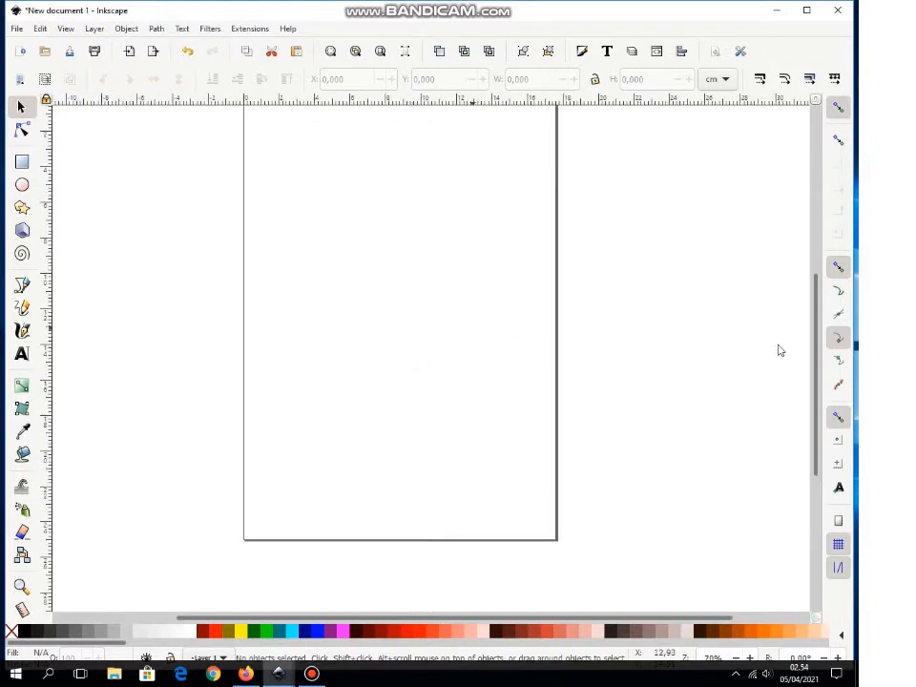
left_click_drag(822, 331, 822, 311)
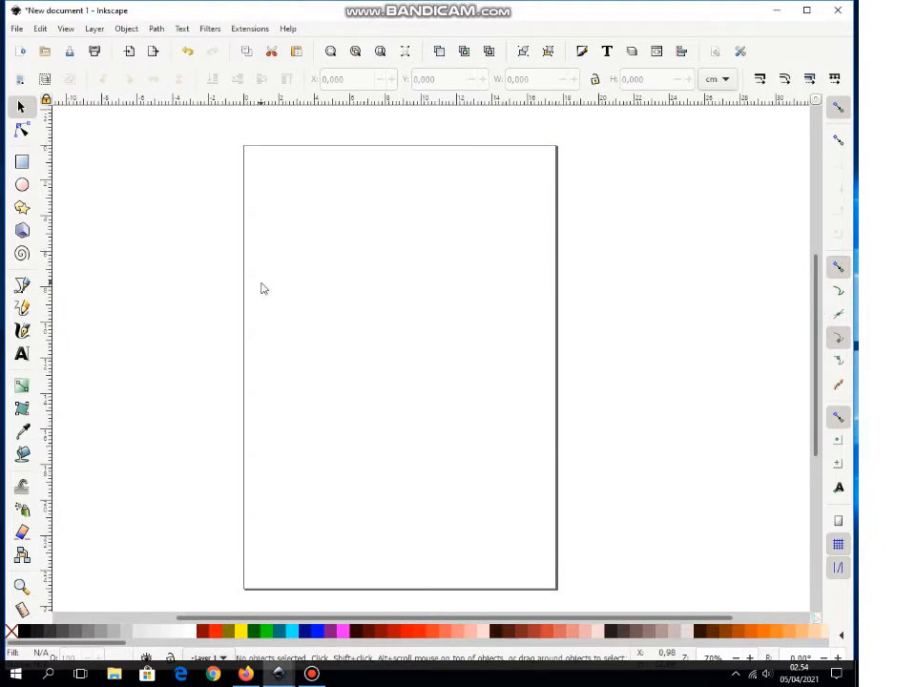
Step: Draw a page-sized rectangle filled aqua with its outline set to none
left_click(22, 162)
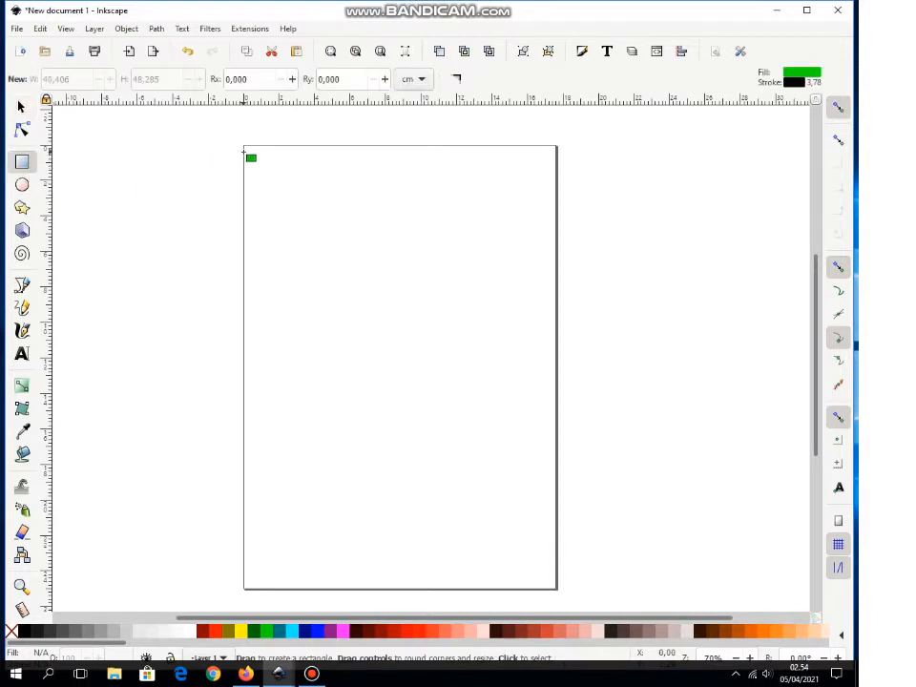
mouse_move(244, 146)
left_mouse_down()
mouse_move(350, 344)
mouse_move(469, 526)
mouse_move(560, 590)
left_mouse_up()
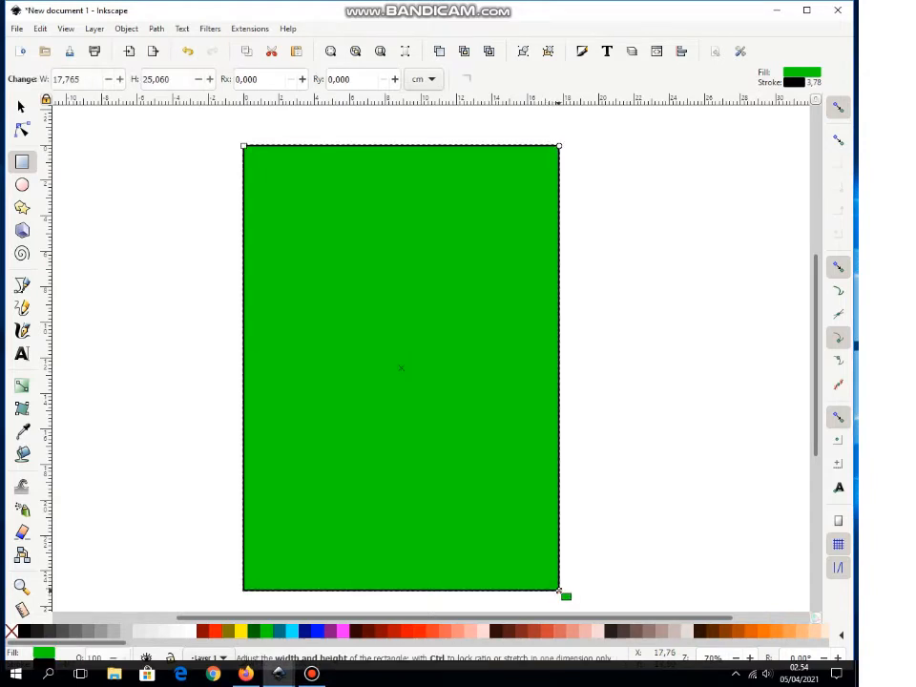
left_click(294, 631)
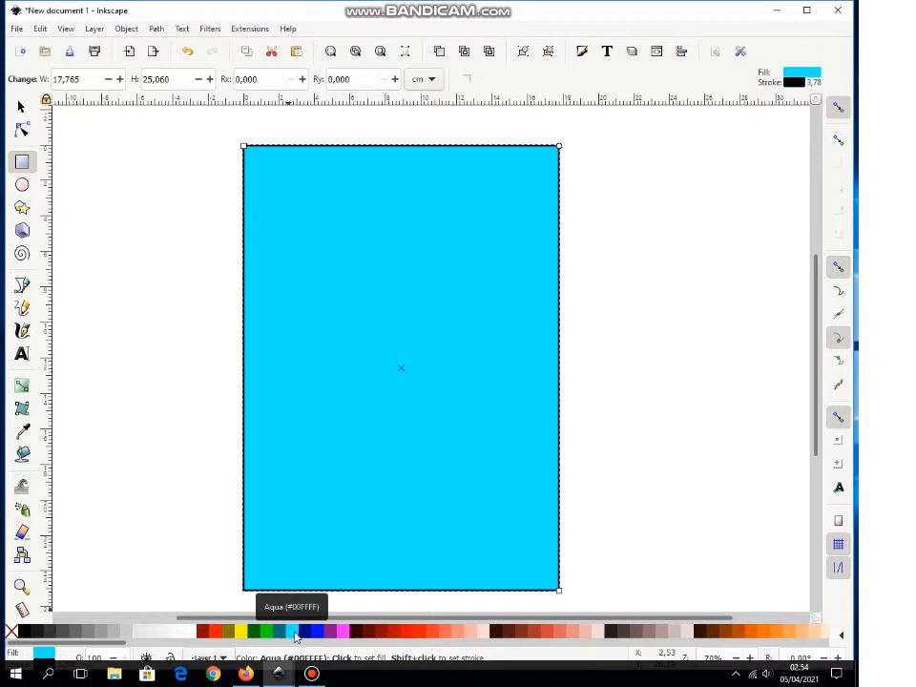
left_click(806, 10)
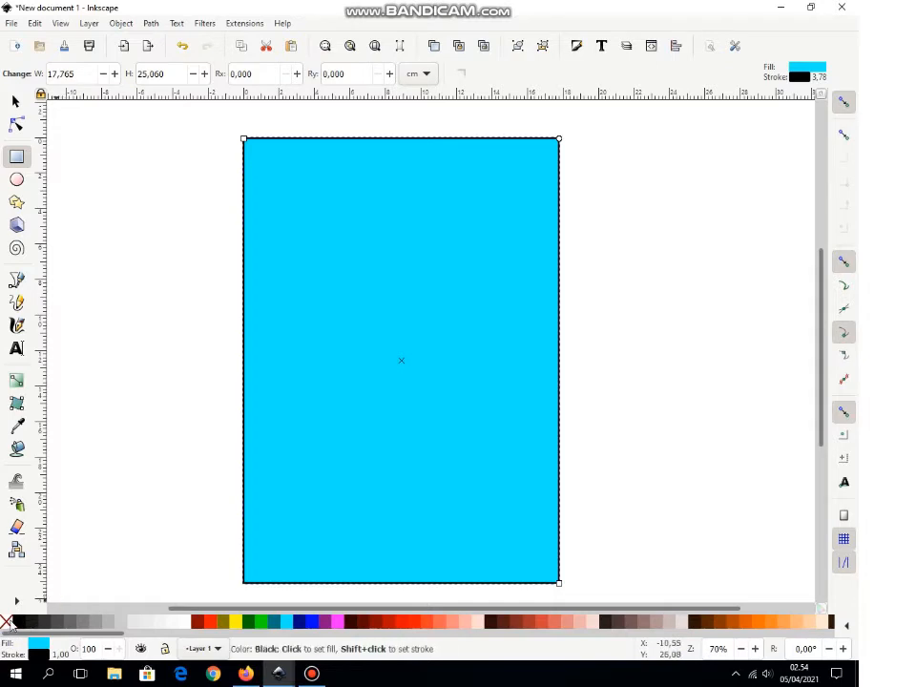
right_click(6, 621)
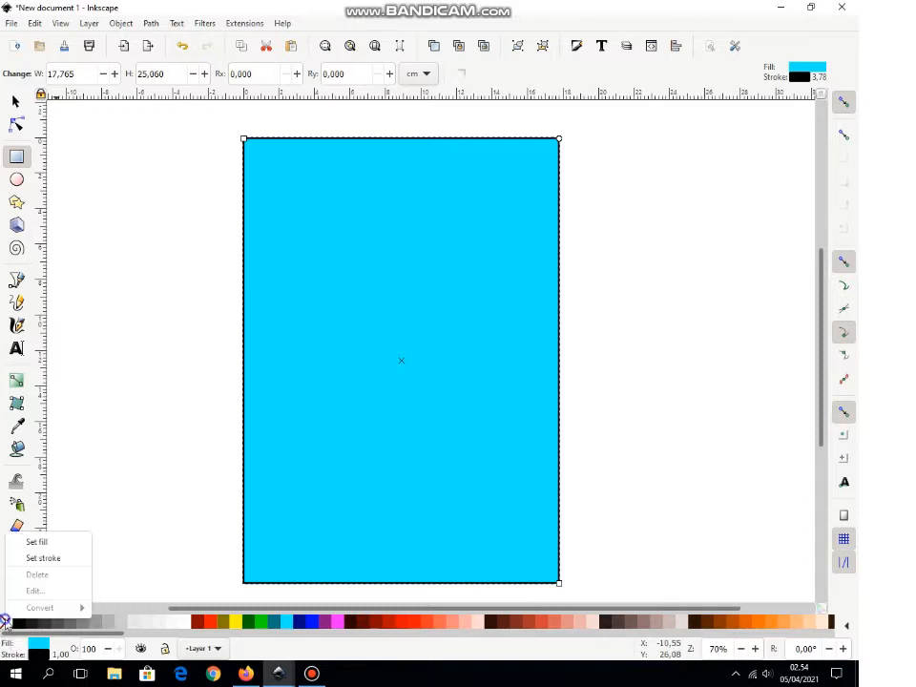
left_click(43, 560)
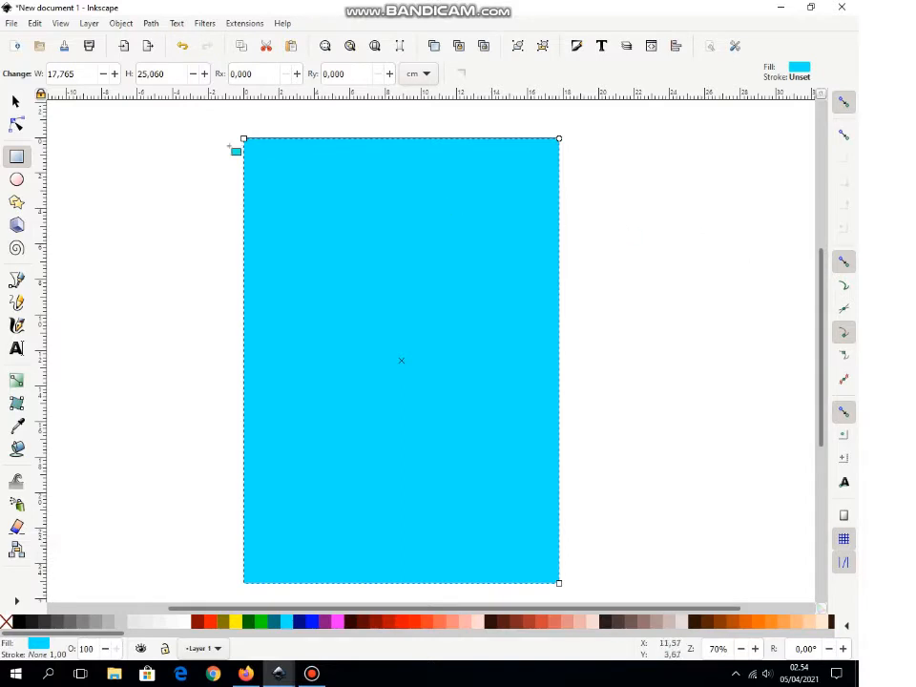
Step: Align the aqua rectangle with the page top and draw a wide band across the upper page
left_click(16, 100)
left_click(603, 261)
left_click_drag(521, 253, 521, 252)
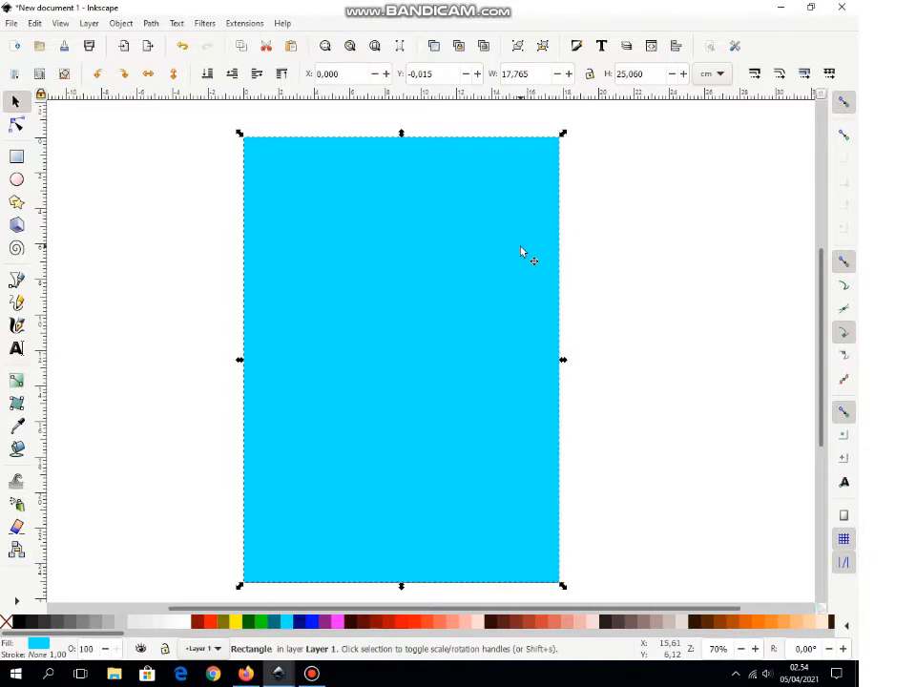
left_click(626, 257)
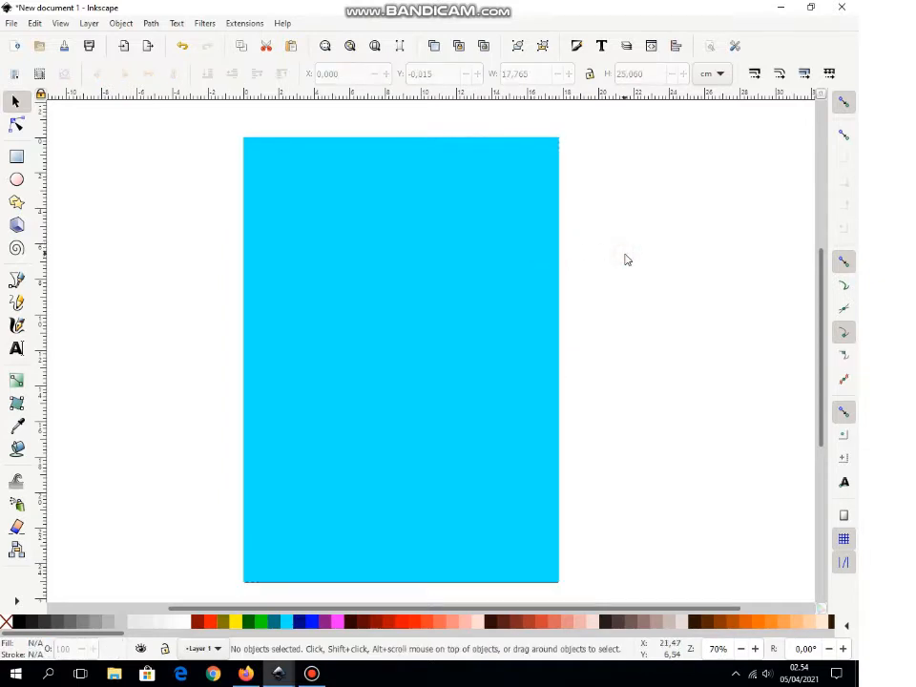
left_click(17, 160)
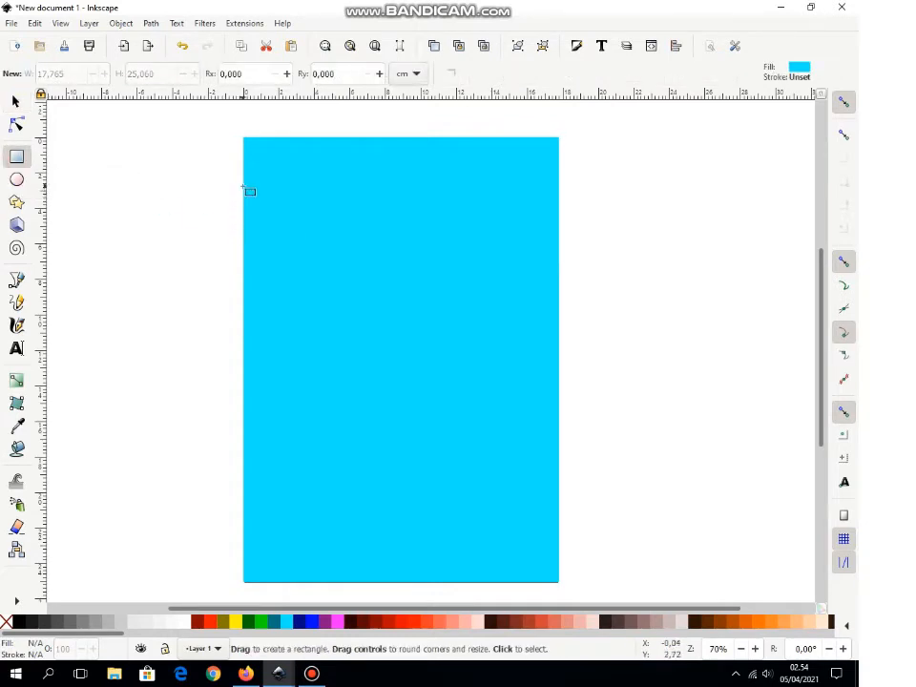
left_click_drag(244, 187, 602, 265)
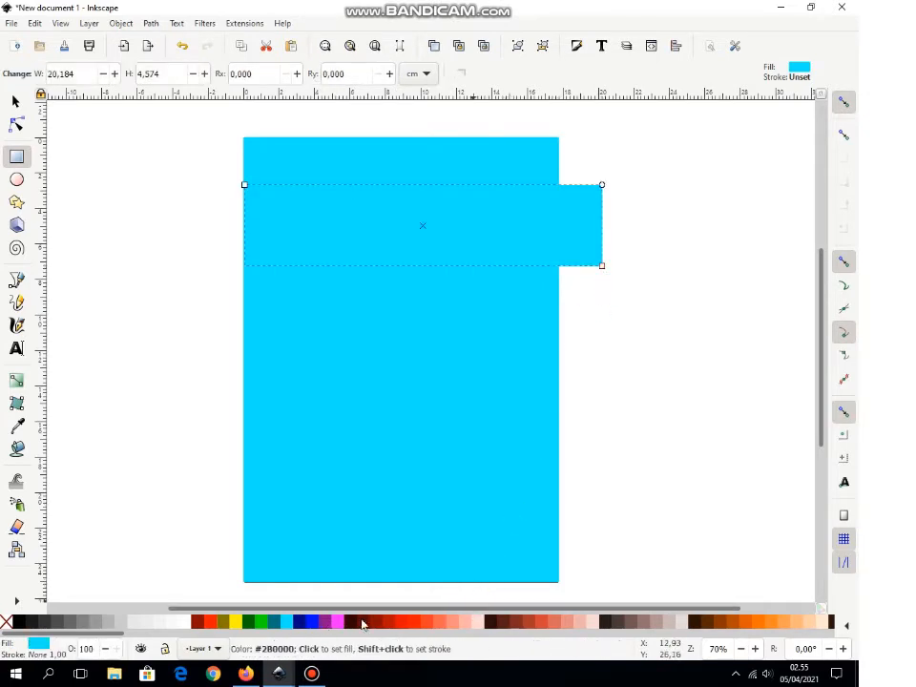
Step: Make the upper band blue, trim it to the page width, move it up and heighten it
left_click(299, 622)
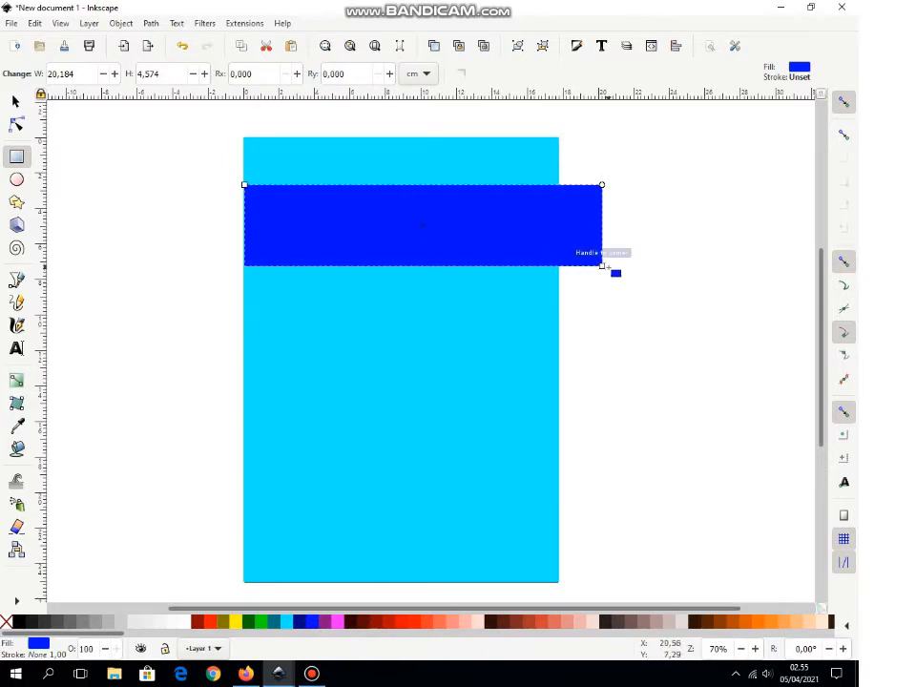
left_click_drag(602, 265, 560, 265)
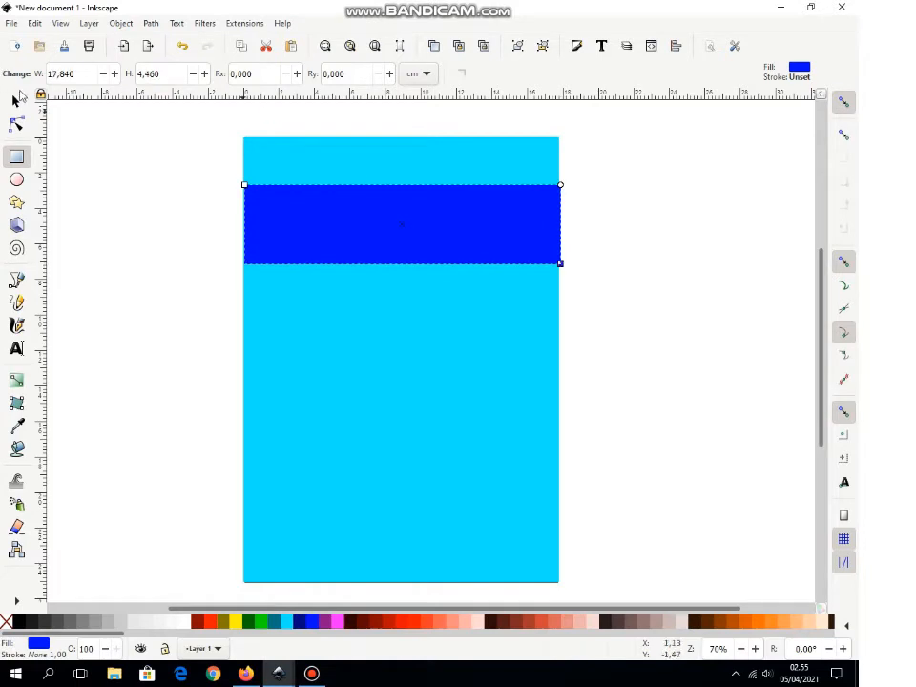
left_click(15, 104)
left_click_drag(403, 217, 403, 200)
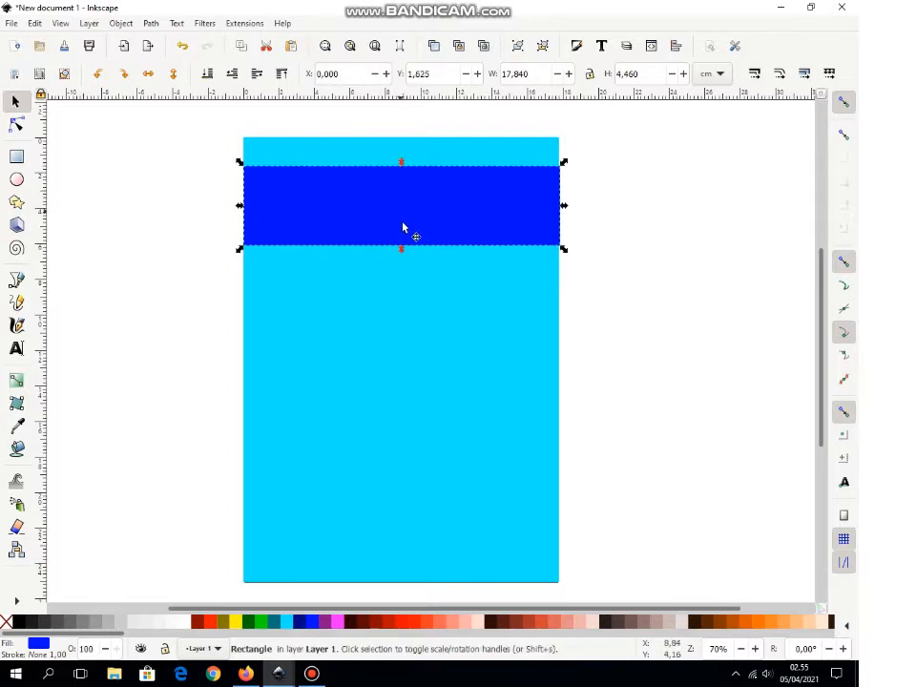
left_click_drag(403, 251, 404, 263)
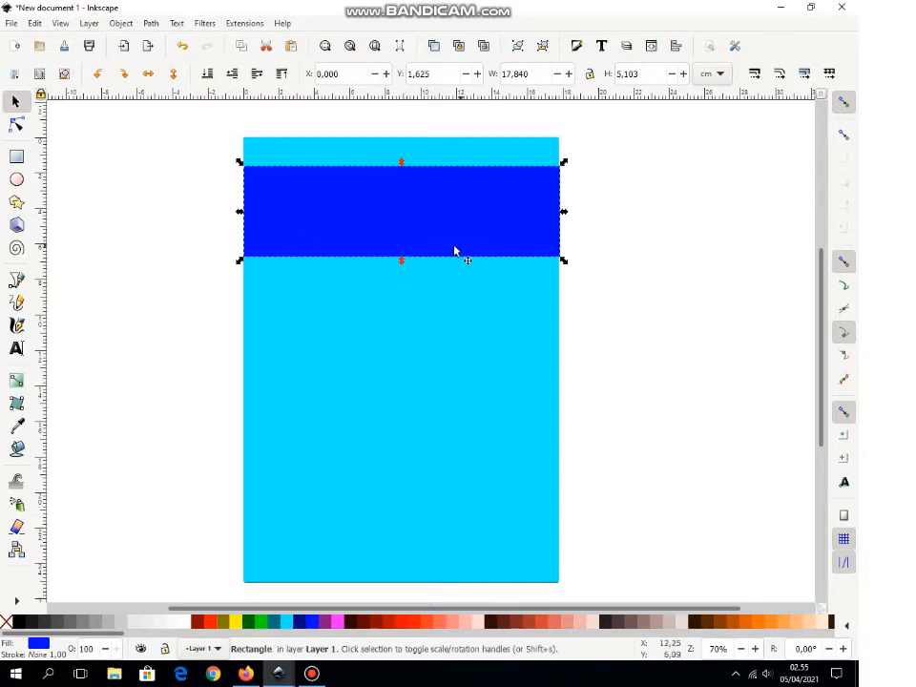
left_click(611, 240)
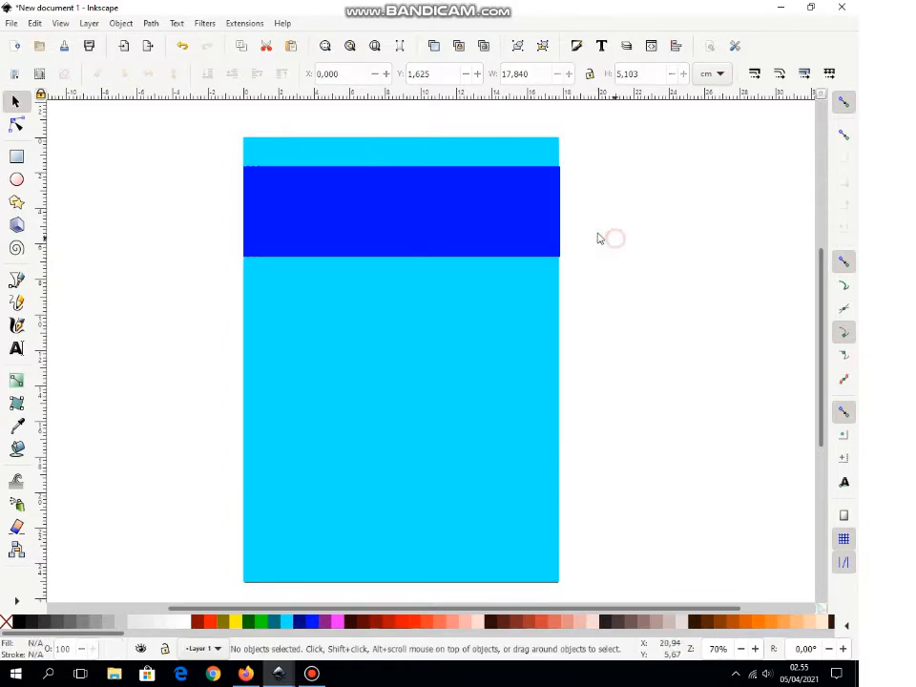
left_click(16, 350)
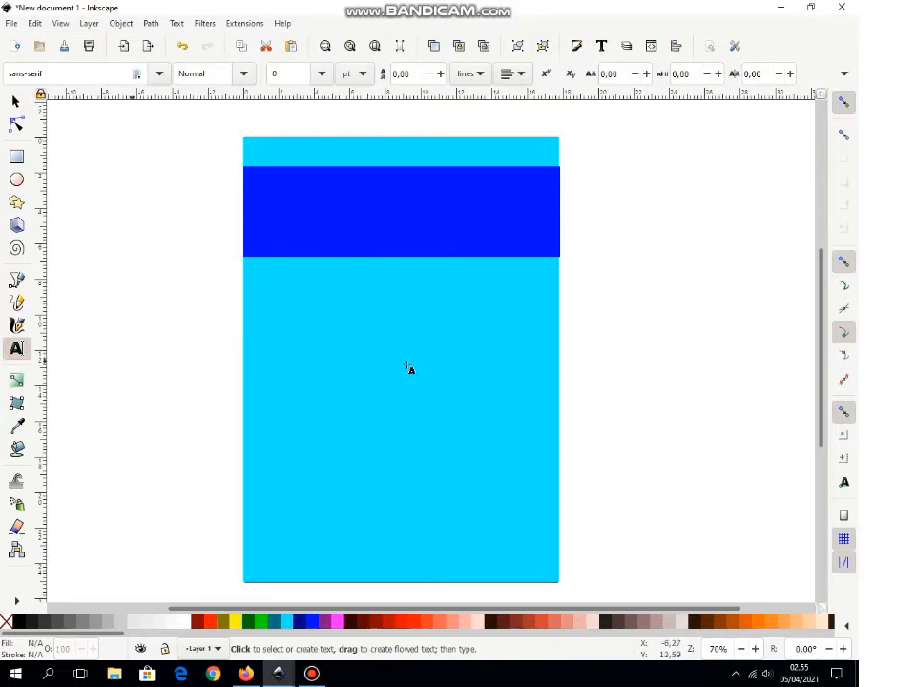
Step: Type 'TIK' to the right of the page and try the Ruach LET font on it
left_click(600, 278)
type("TIK")
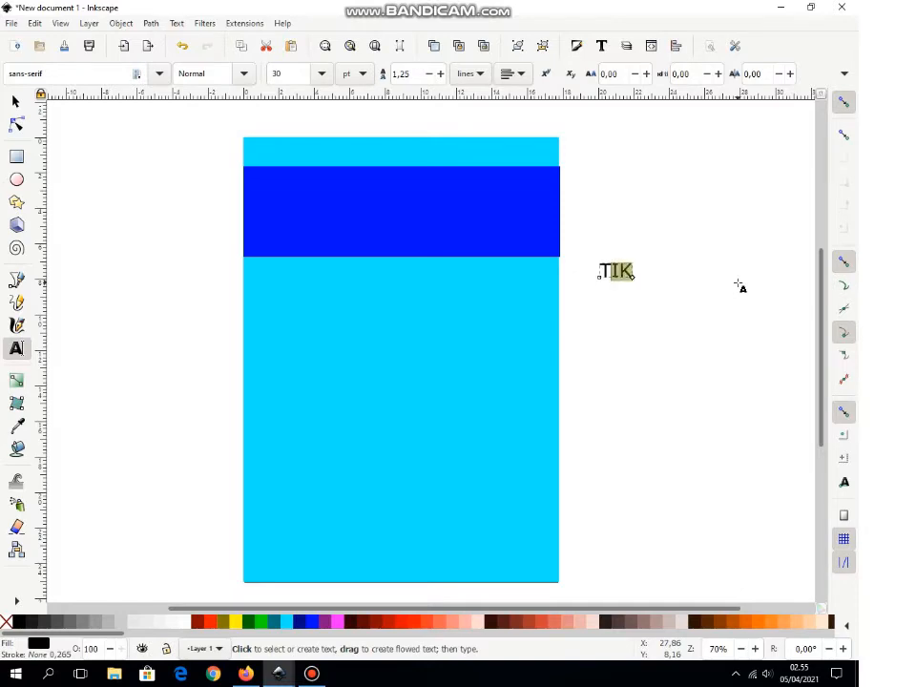
left_click(160, 77)
scroll(110, 143, "down", 20)
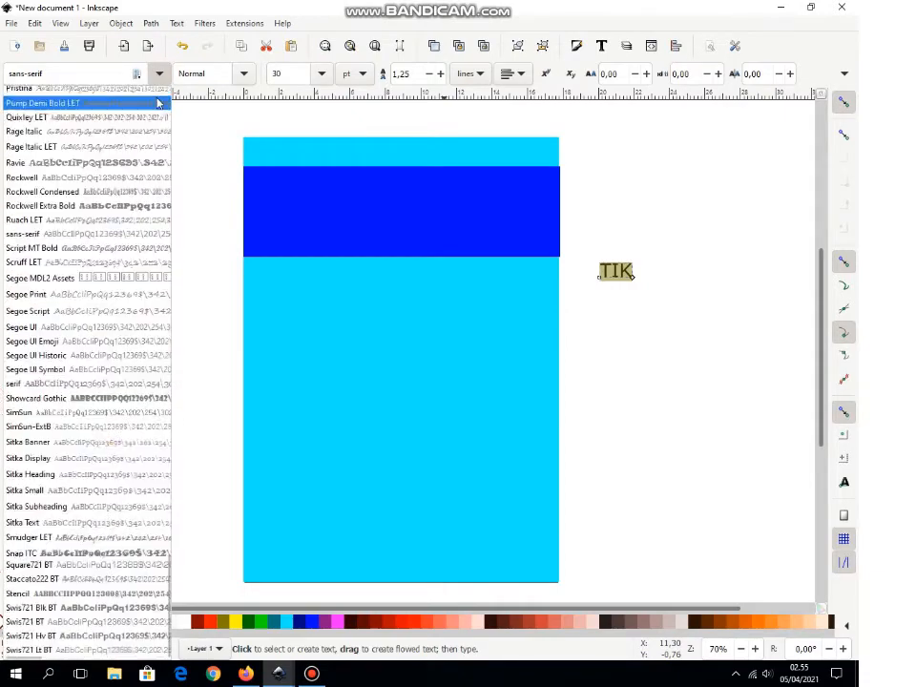
left_click(108, 129)
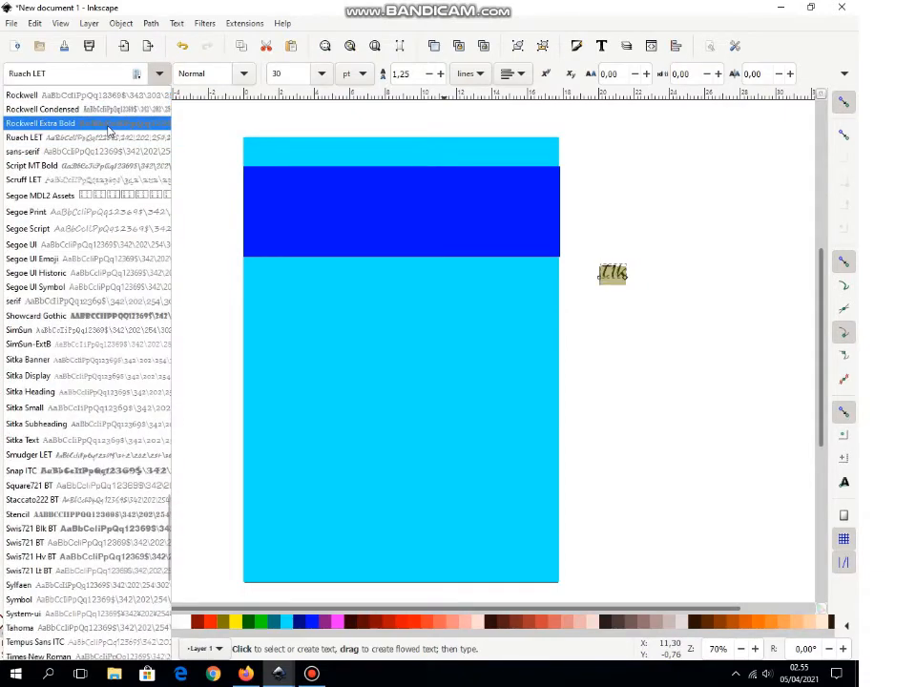
Step: Set the TIK text in the DigifaceWide font instead
scroll(107, 130, "up", 15)
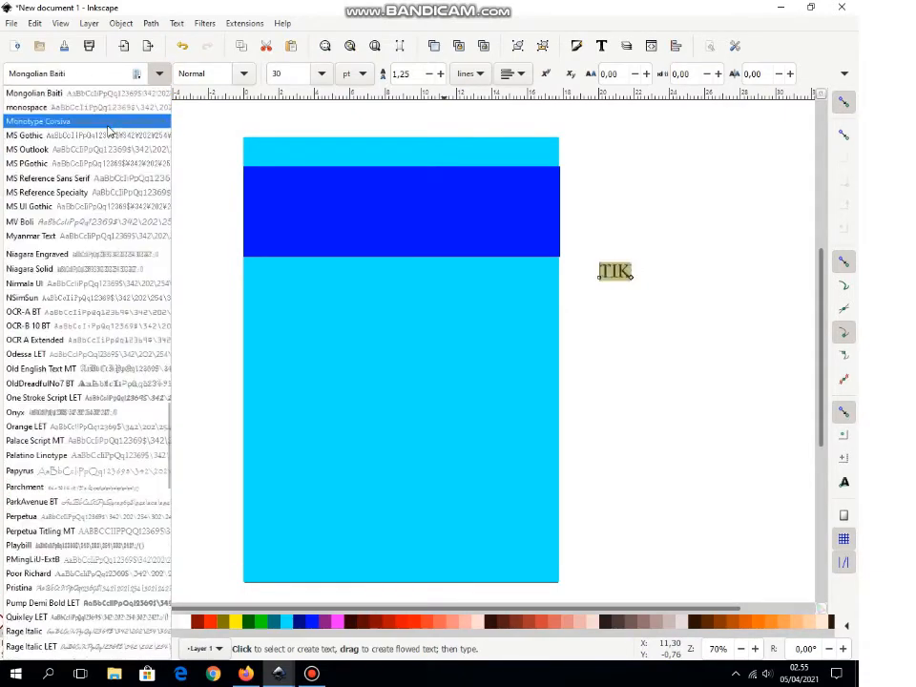
scroll(108, 130, "up", 12)
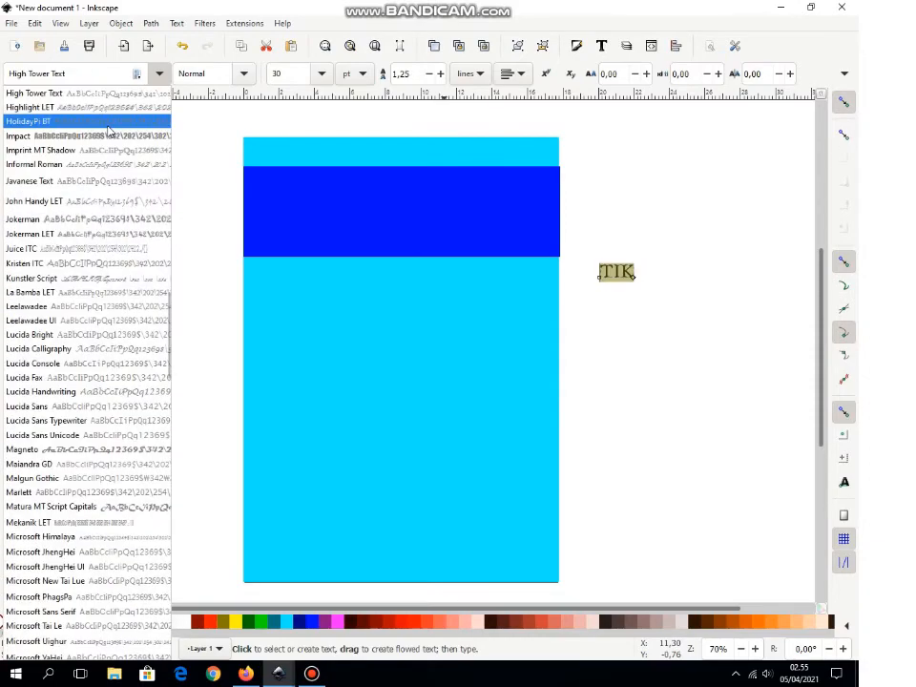
scroll(108, 131, "up", 20)
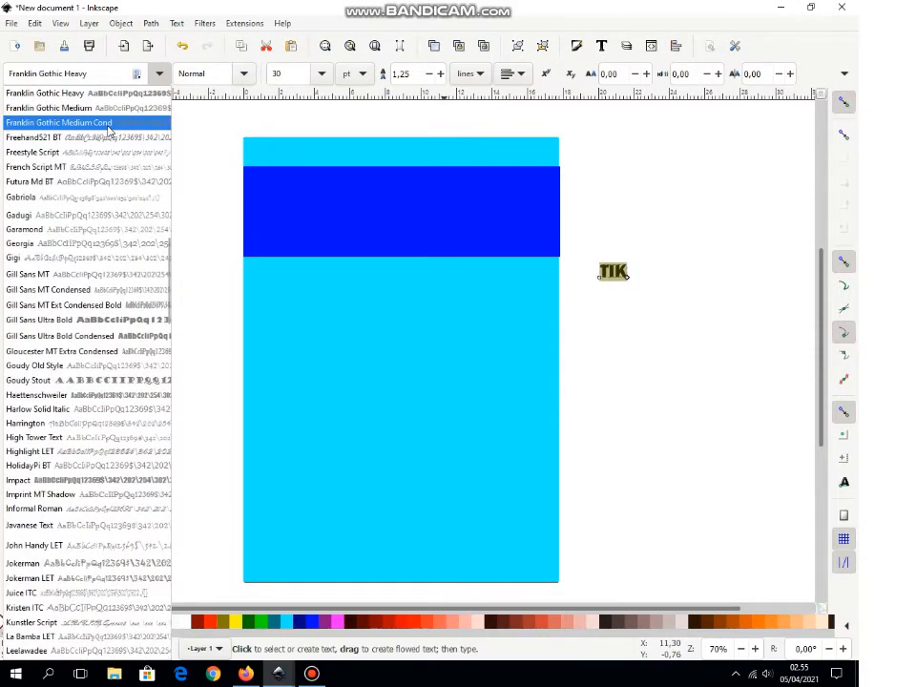
scroll(108, 131, "up", 1)
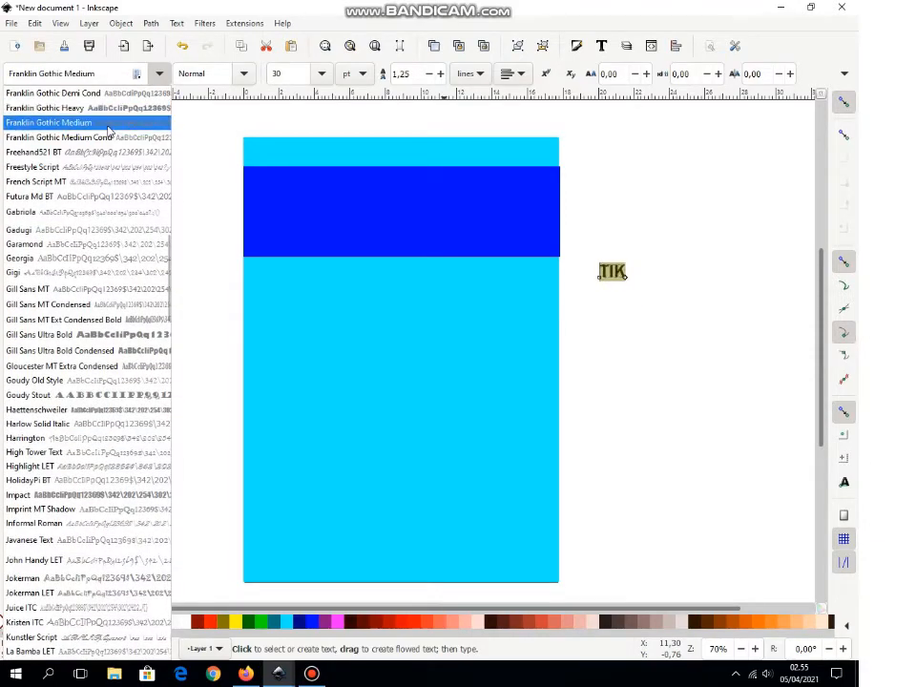
scroll(108, 131, "up", 13)
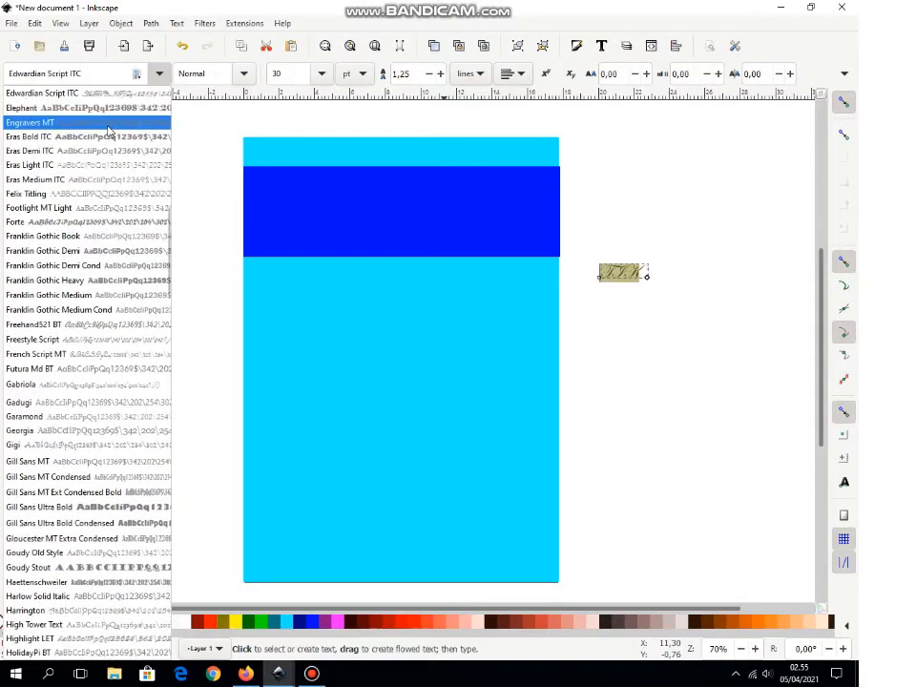
scroll(107, 131, "up", 20)
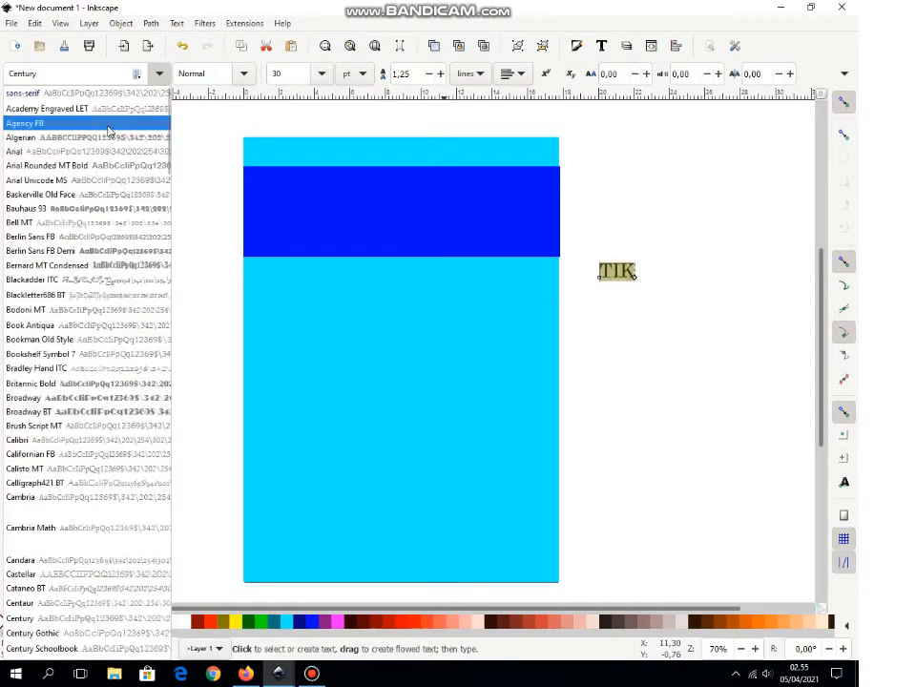
scroll(107, 130, "down", 3)
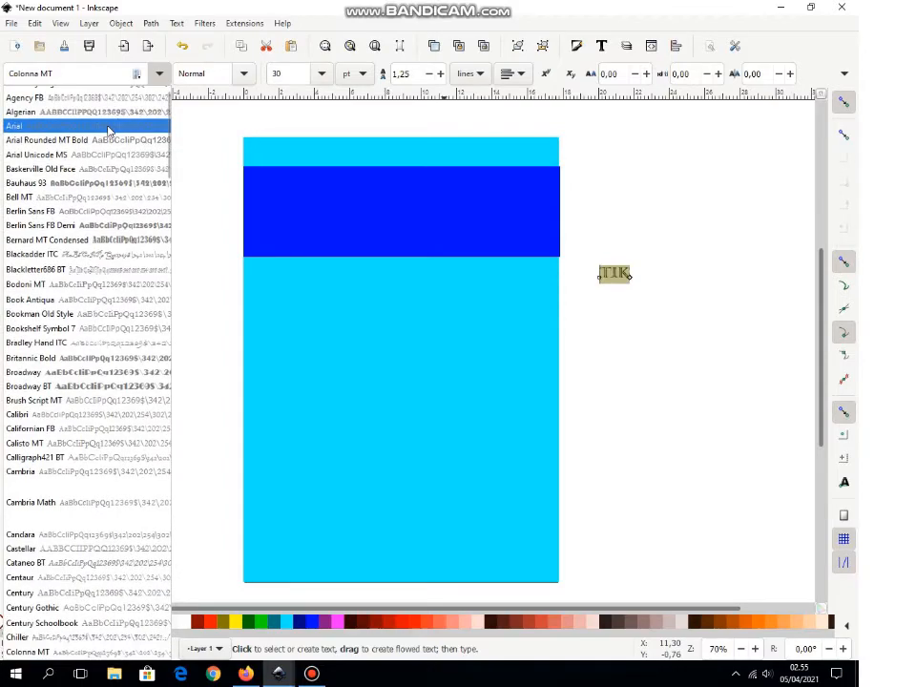
scroll(107, 131, "down", 20)
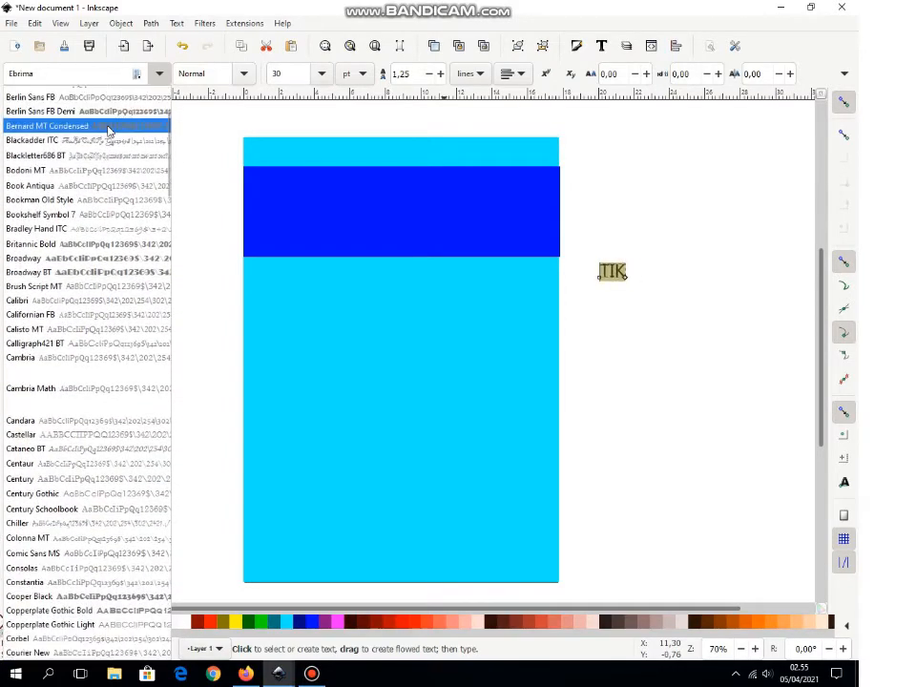
scroll(108, 130, "down", 20)
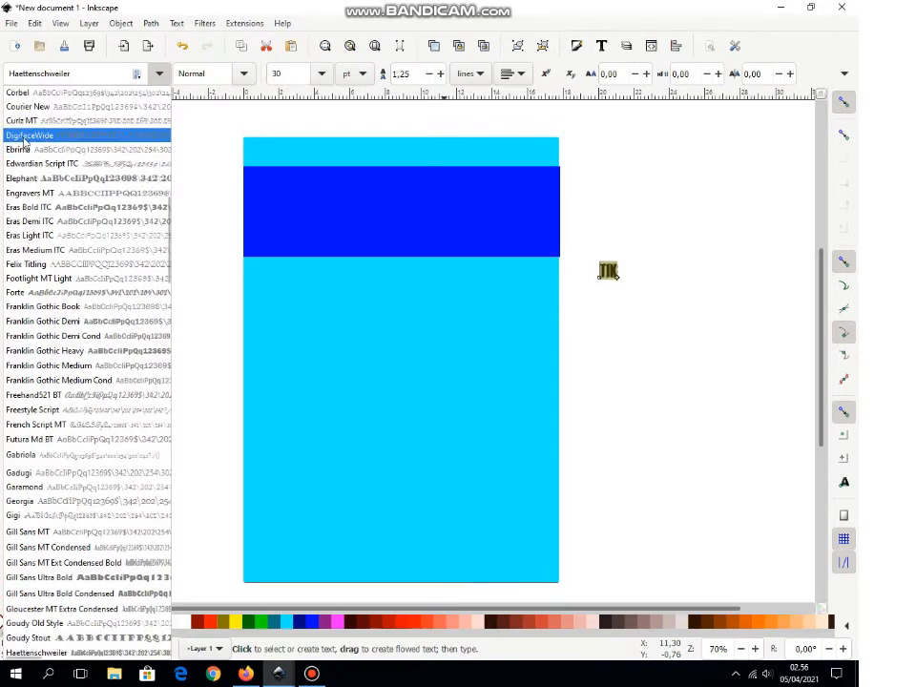
left_click(23, 142)
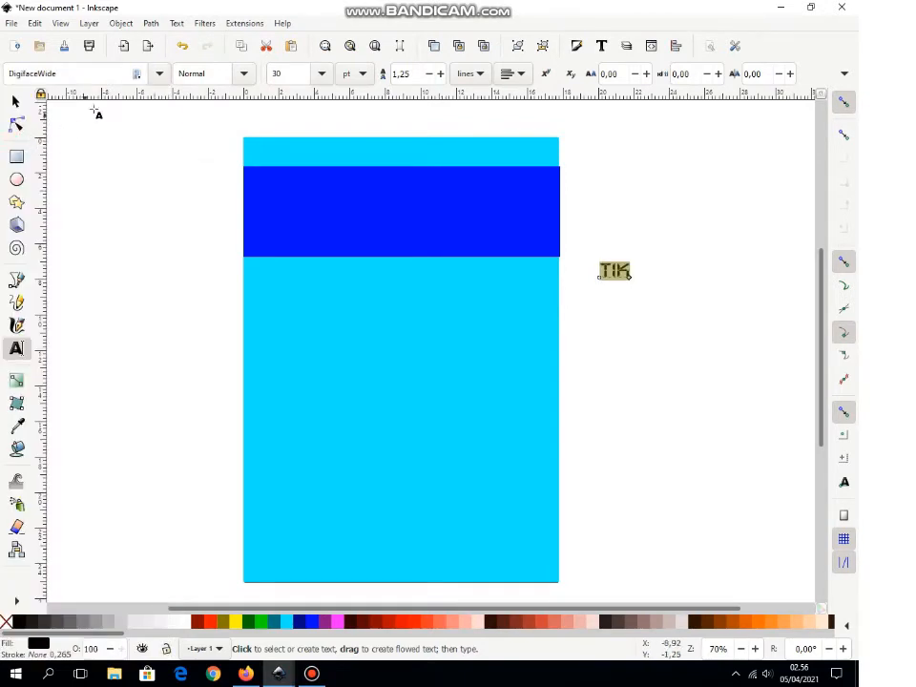
Step: Scale the TIK text up and move it onto the blue band
left_click(16, 103)
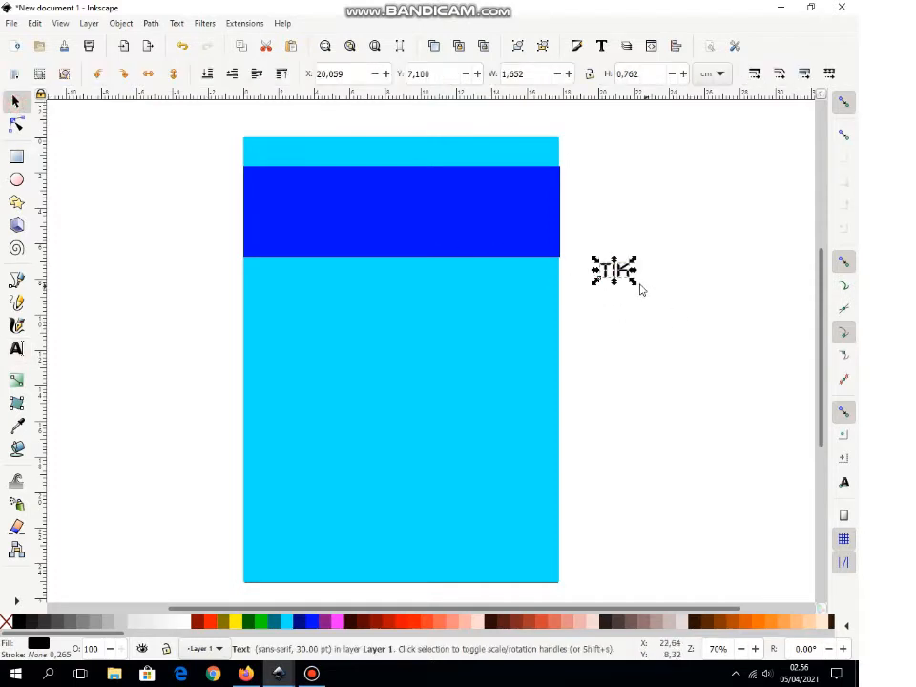
left_click_drag(634, 283, 759, 374)
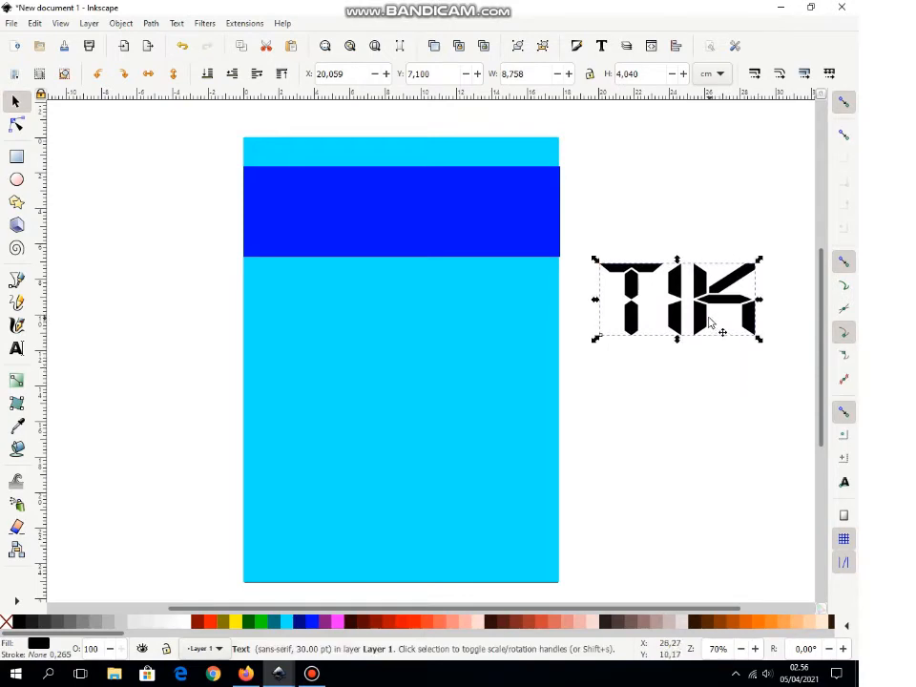
left_click_drag(716, 317, 345, 232)
key("shift")
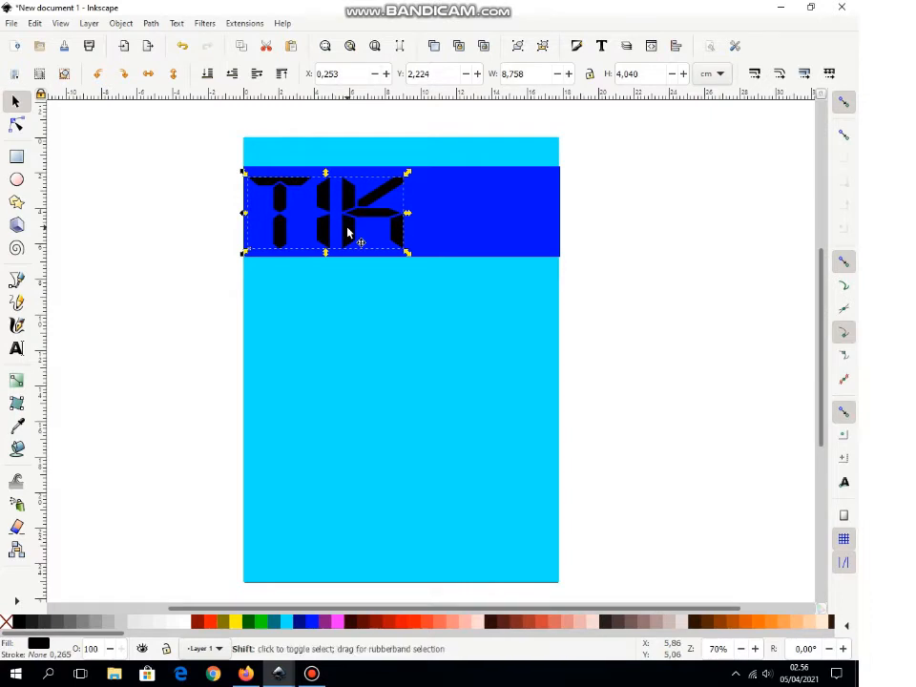
key("plus")
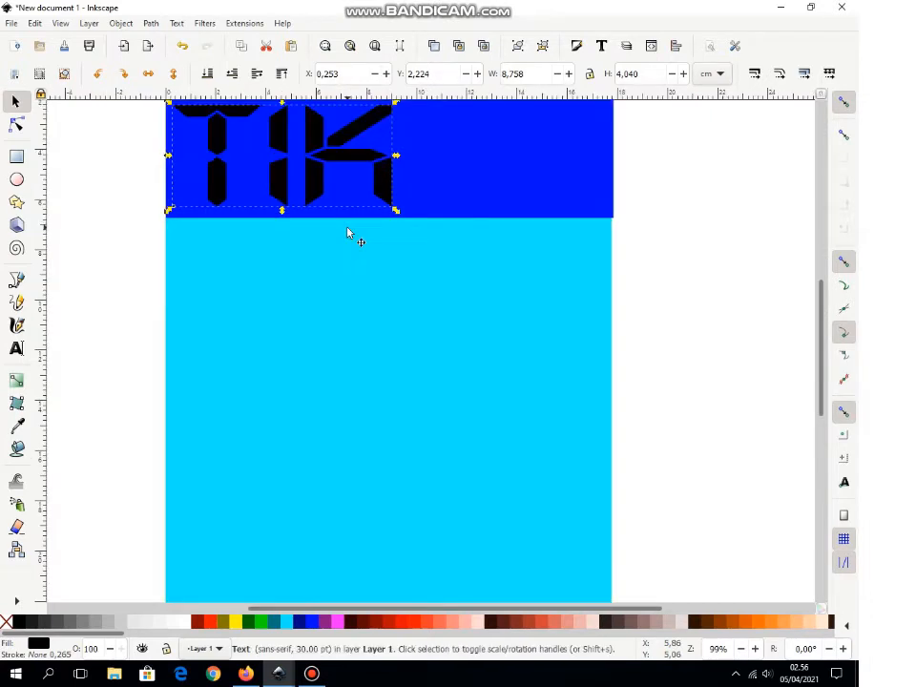
key("plus")
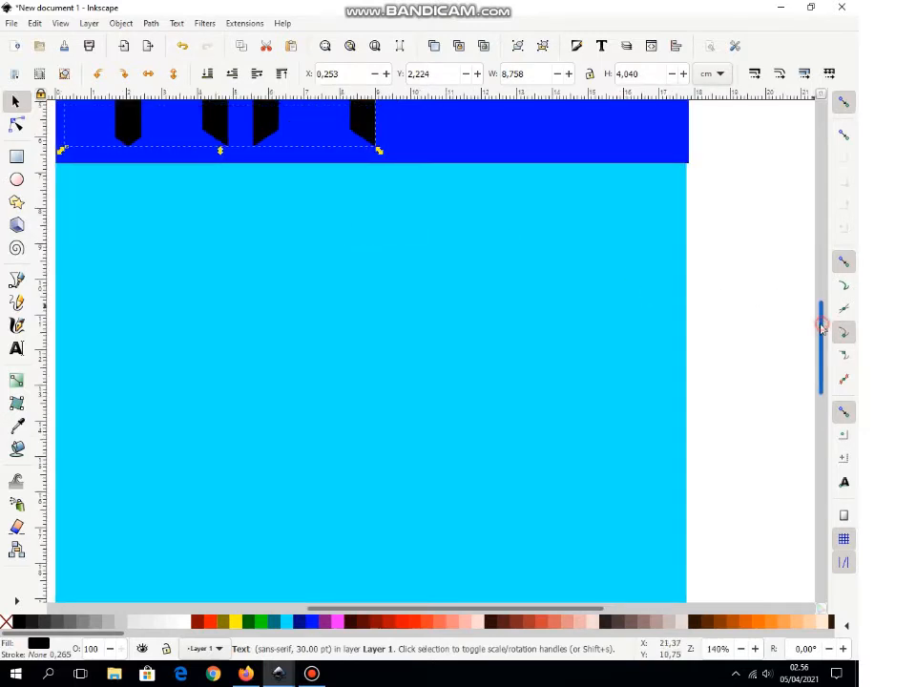
left_click_drag(819, 324, 817, 266)
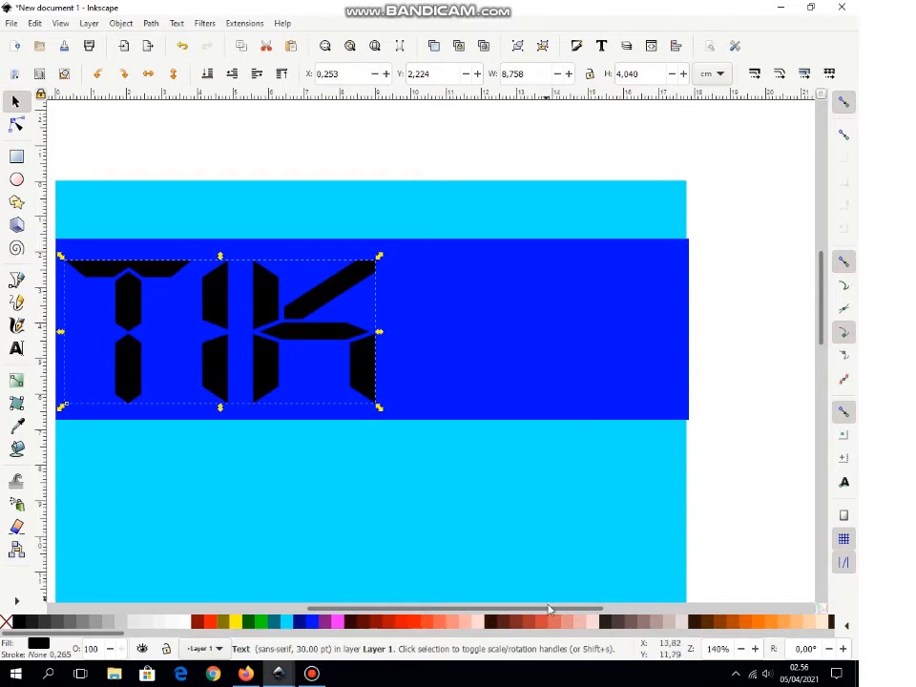
left_click_drag(549, 616, 495, 619)
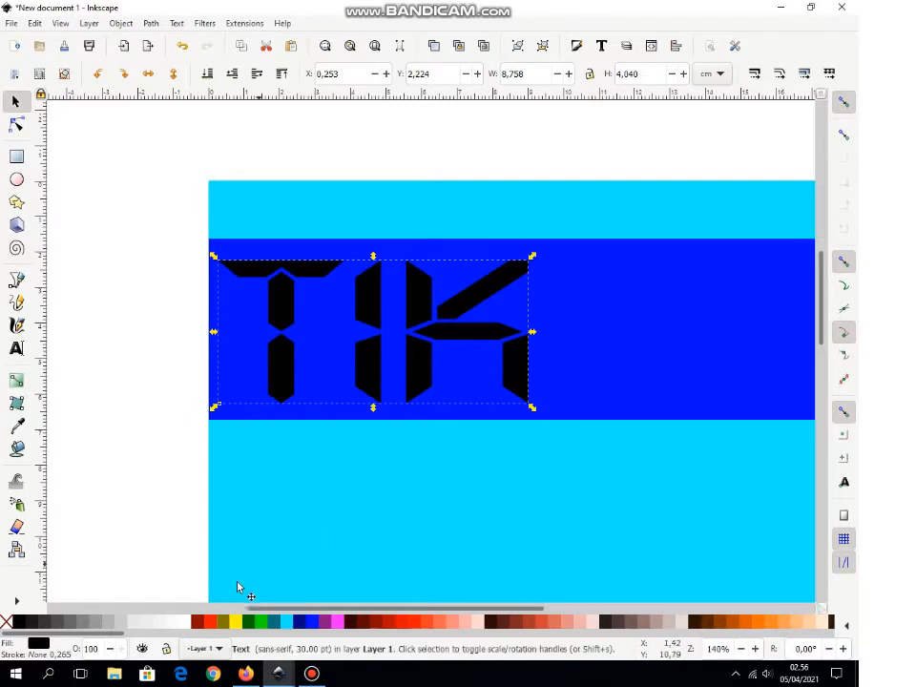
Step: Make TIK white, shrink it slightly and nudge it up and left on the band
left_click(185, 625)
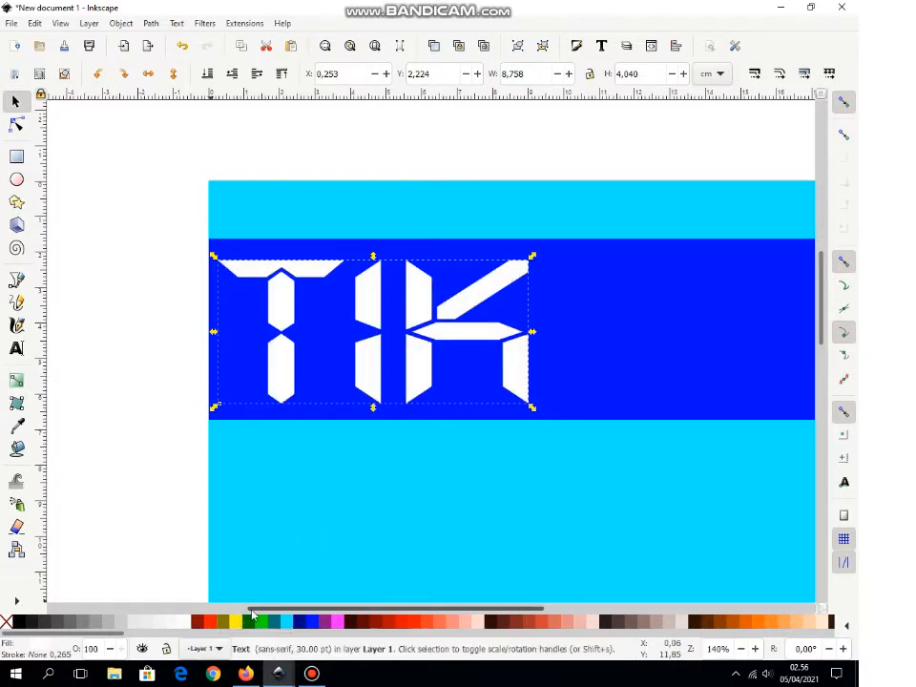
left_click_drag(275, 609, 303, 608)
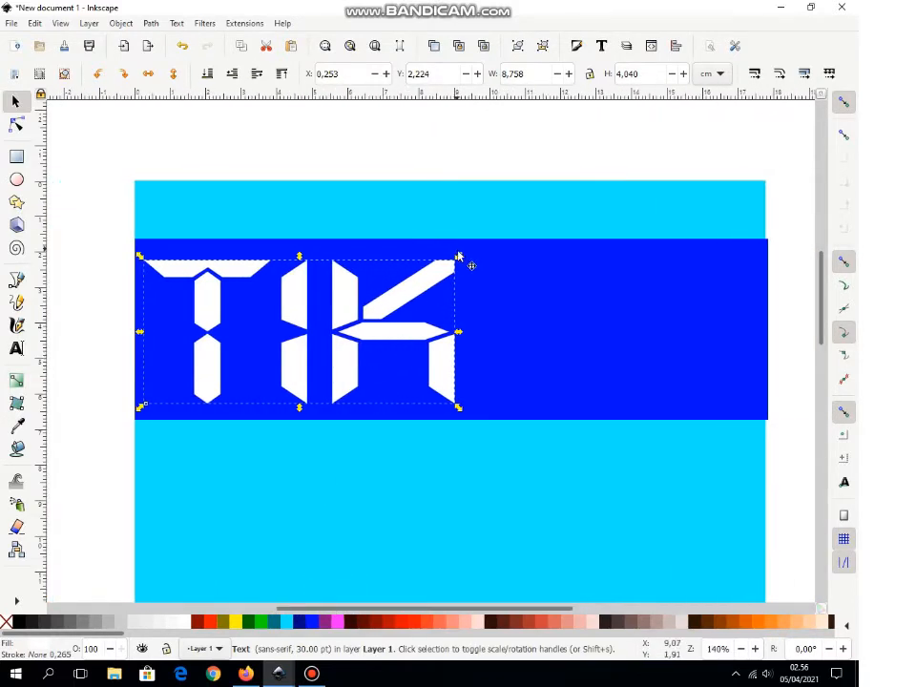
left_click_drag(461, 258, 441, 266)
left_click_drag(394, 293, 420, 299)
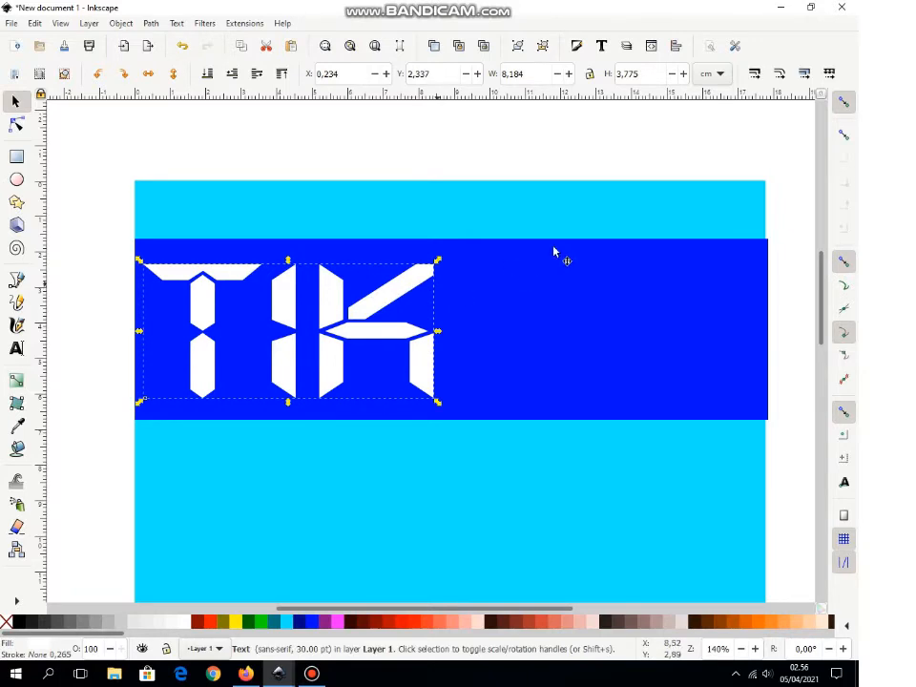
left_click(16, 349)
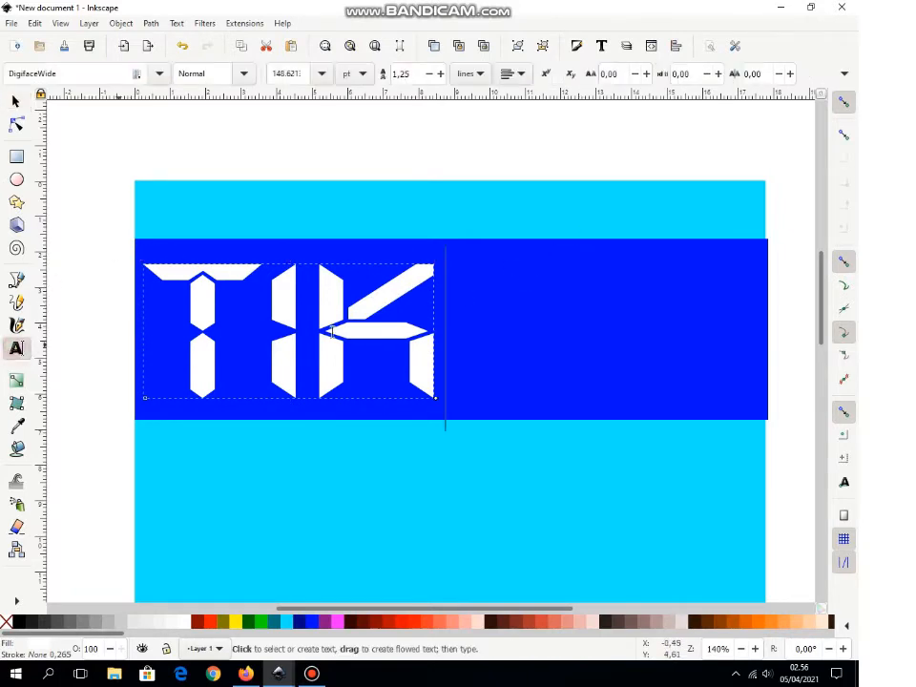
Step: Type 'Teknologi Informasi dan Komunikasi' on three lines right of TIK and select all of it
left_click(482, 286)
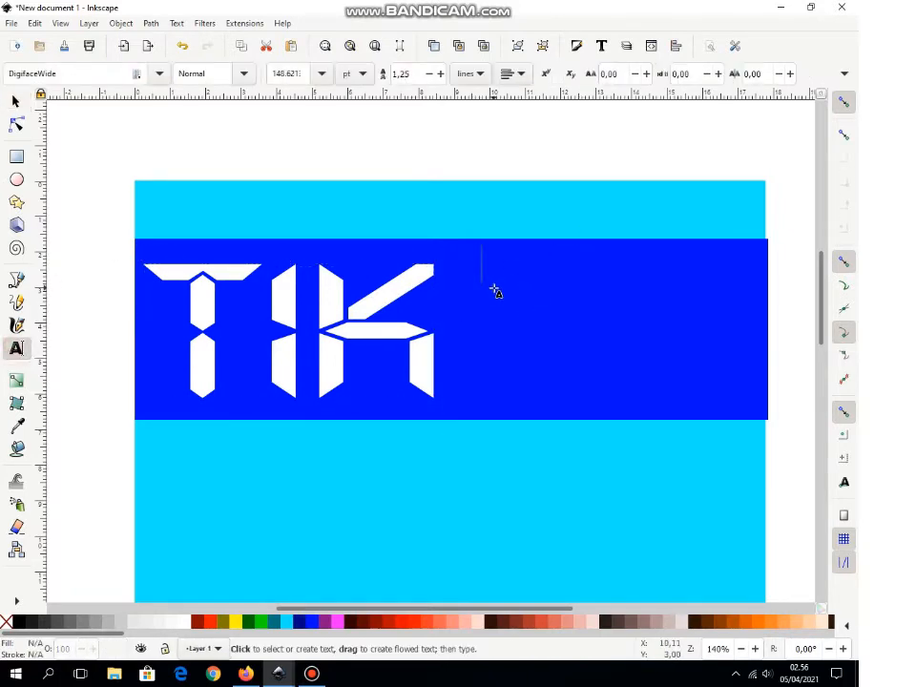
type("Tek")
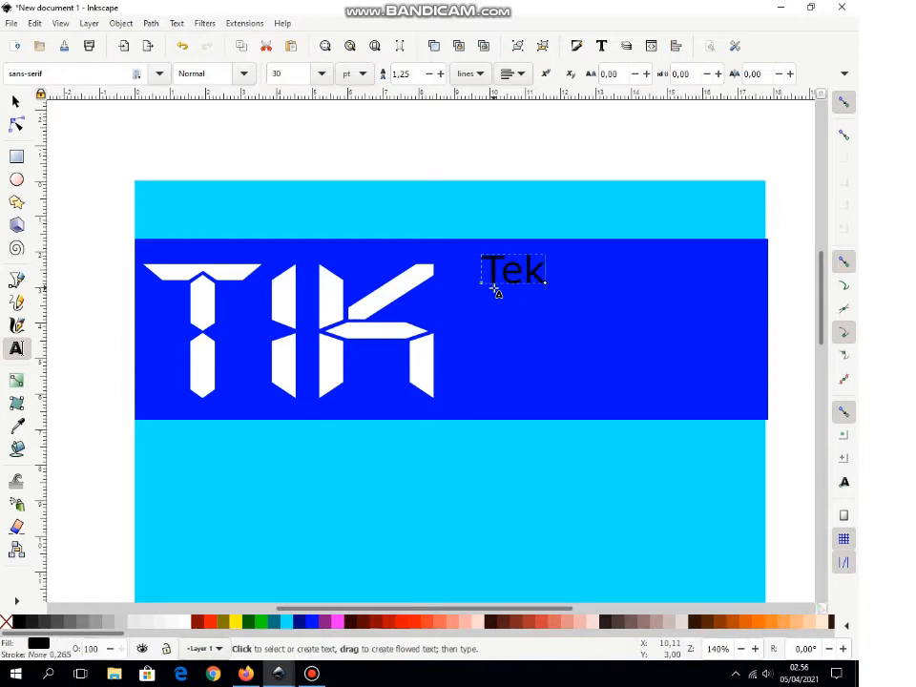
type("nologo")
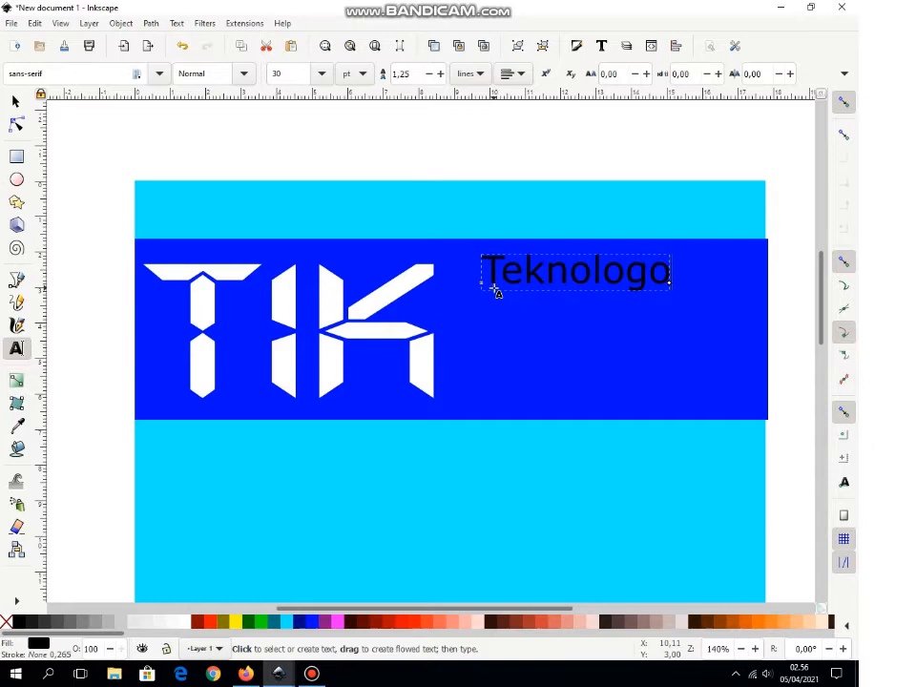
key("BackSpace")
type("i I")
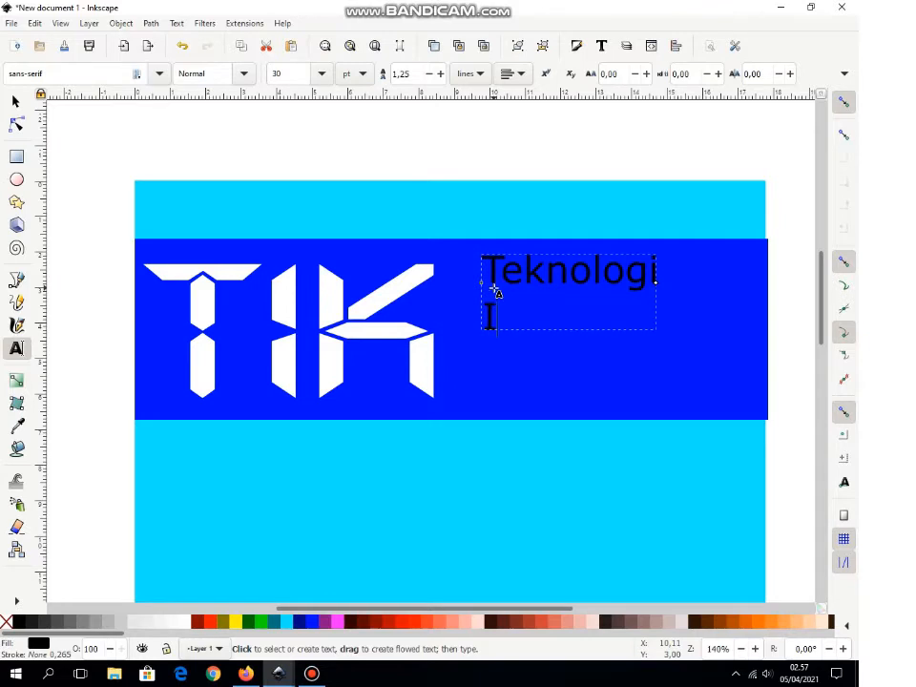
type("nformasi")
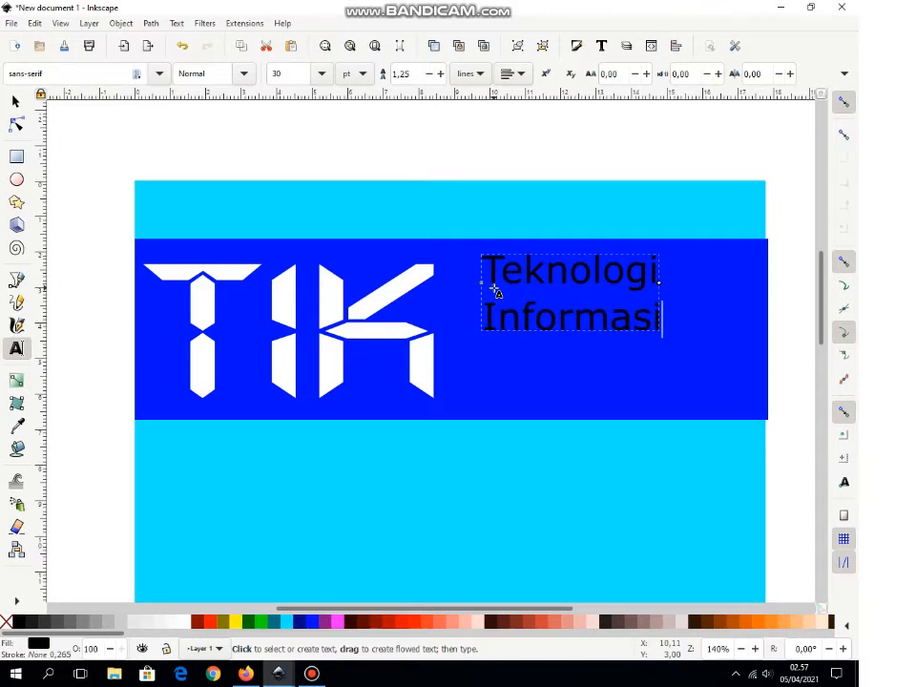
type(" dan ")
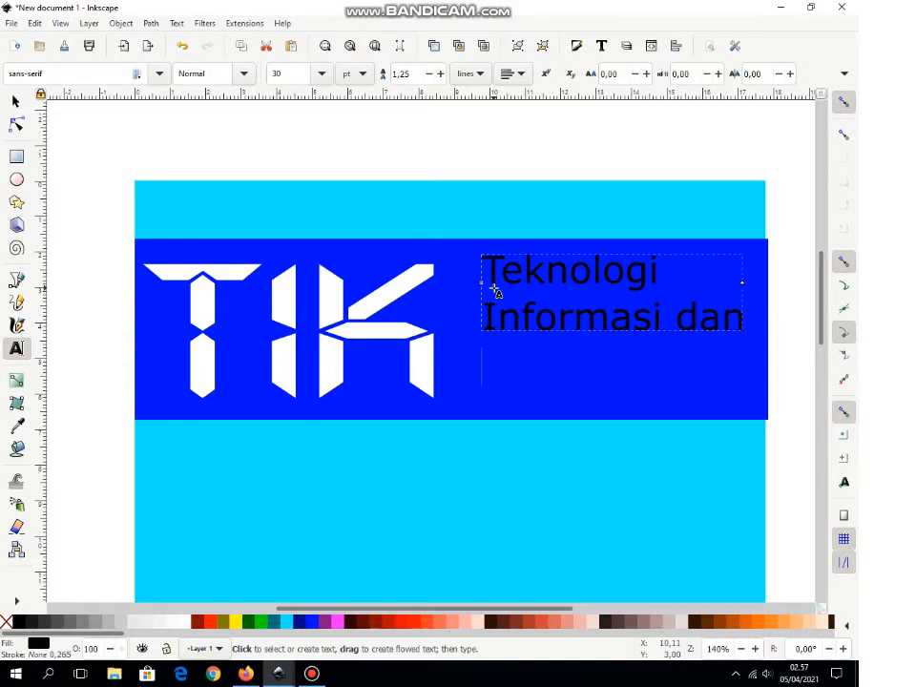
type("Komu")
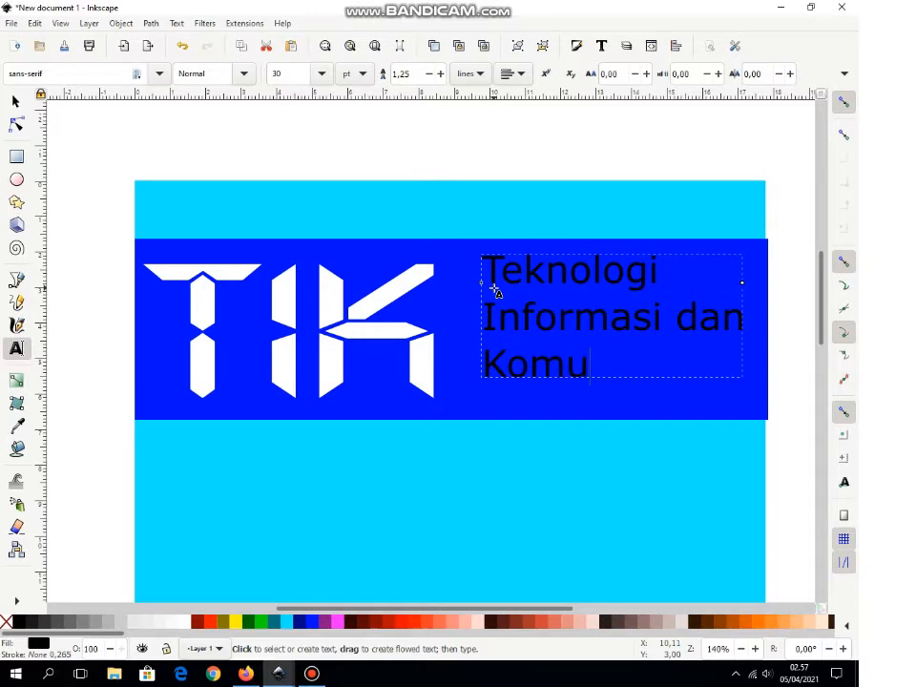
type("nikasi")
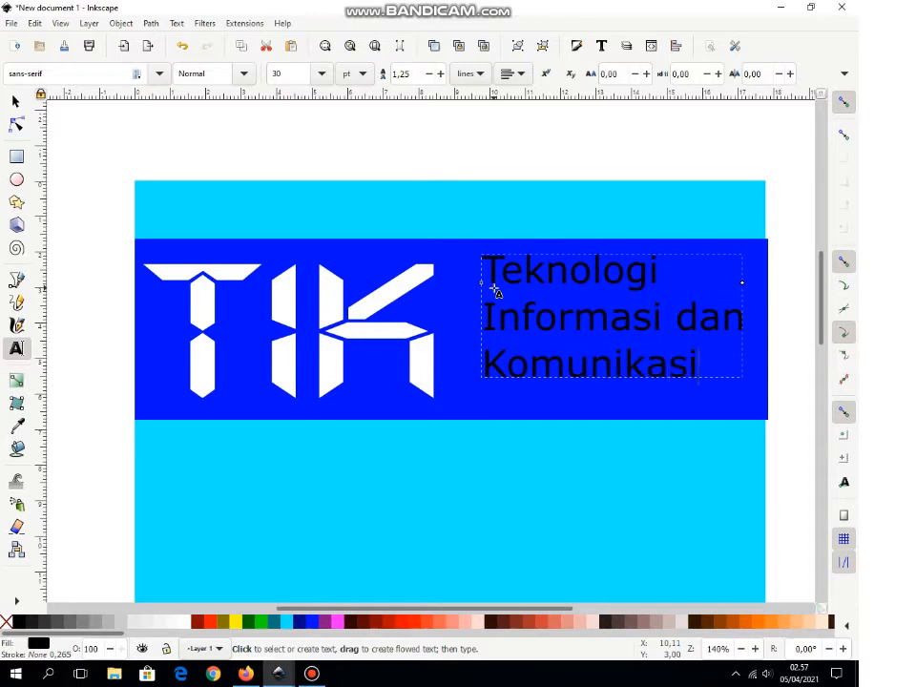
left_click_drag(701, 369, 444, 265)
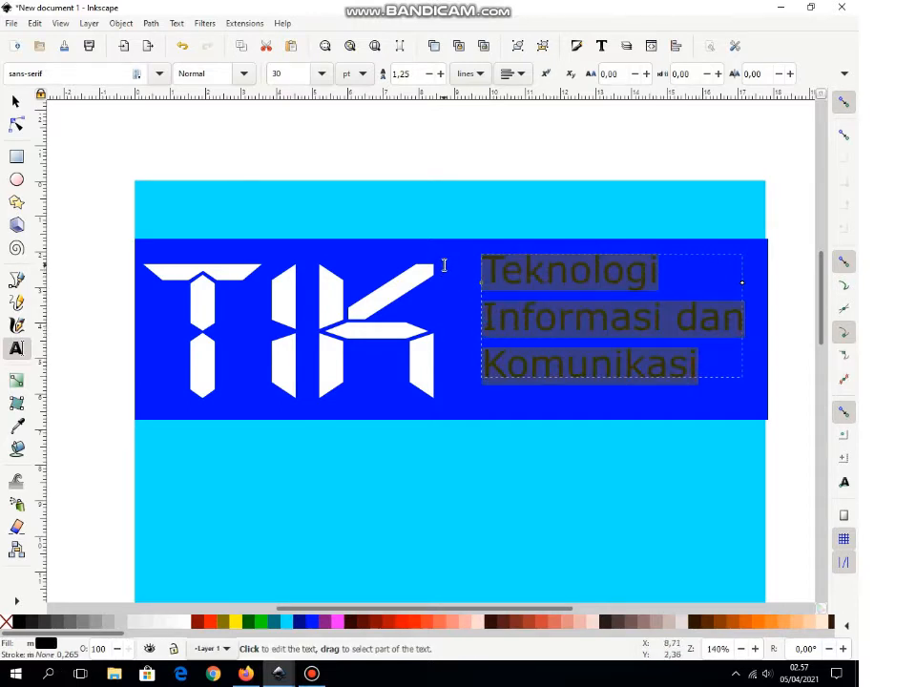
left_click(159, 71)
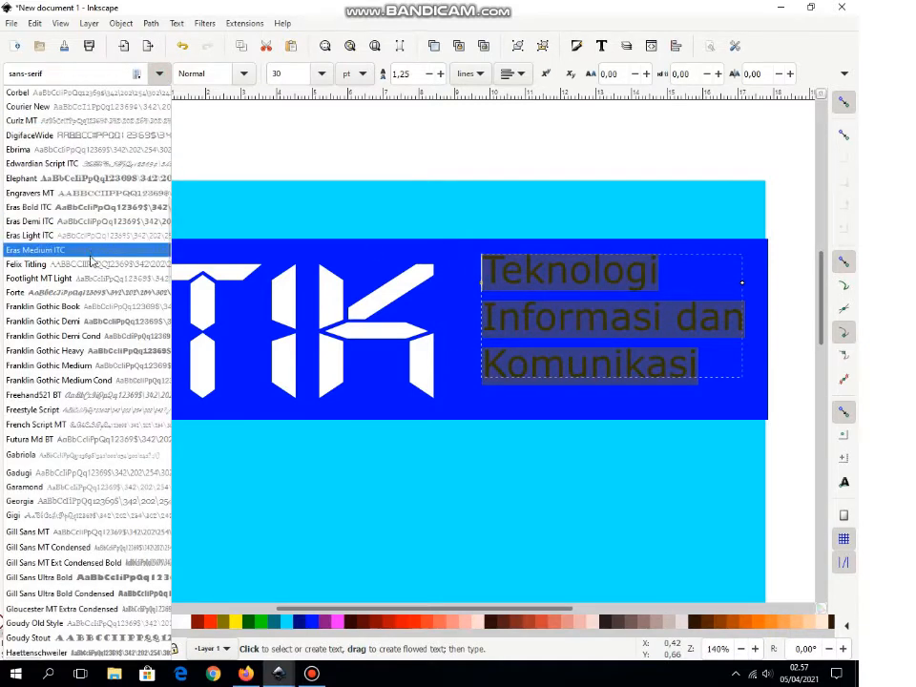
Step: Set the three-line text in white Eras Bold ITC and shift it slightly down
left_click(82, 207)
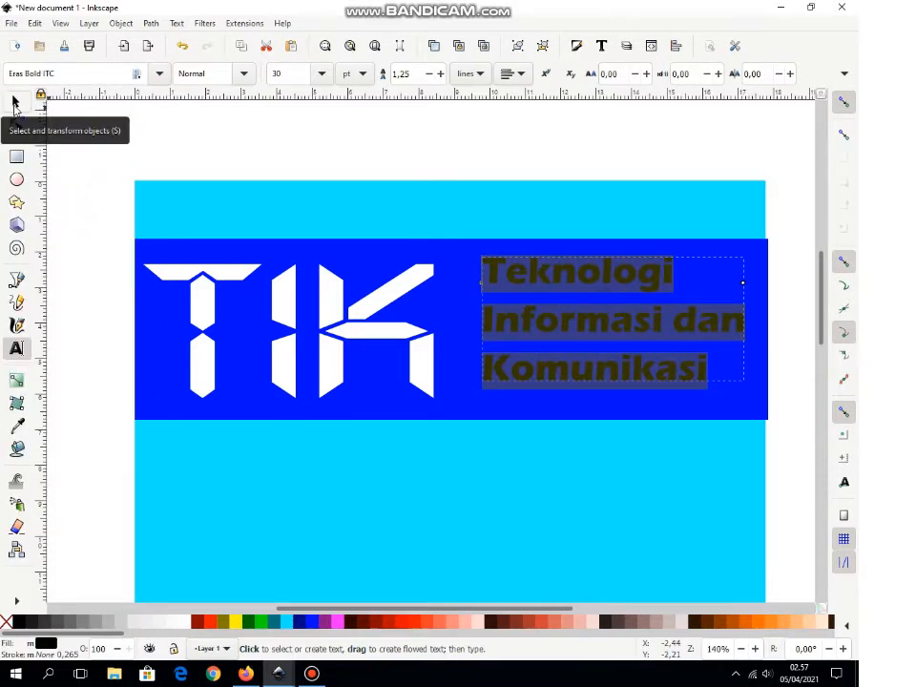
left_click(14, 102)
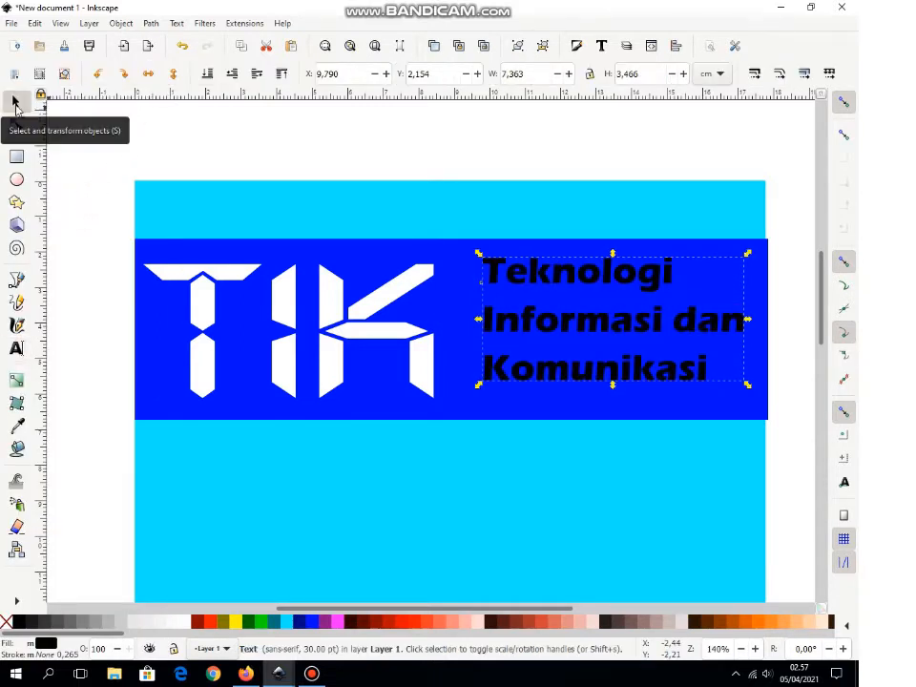
left_click(500, 277)
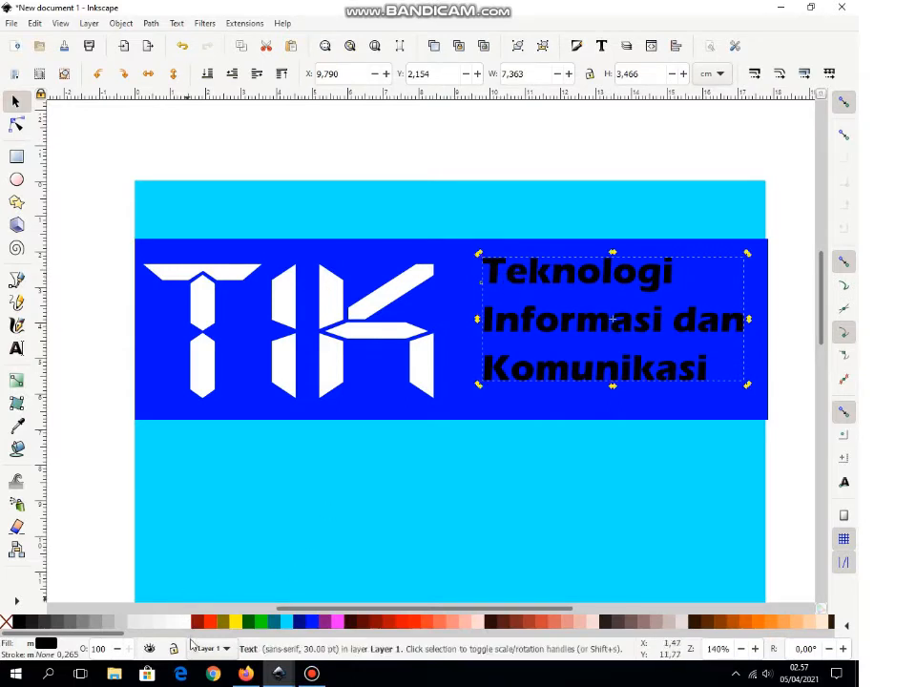
left_click(182, 622)
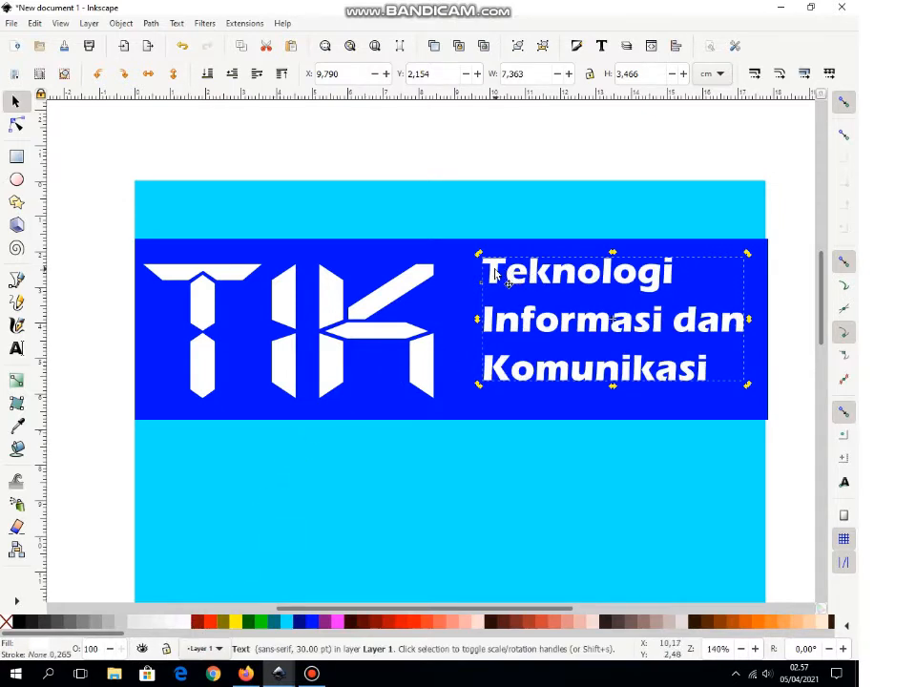
left_click_drag(490, 273, 477, 283)
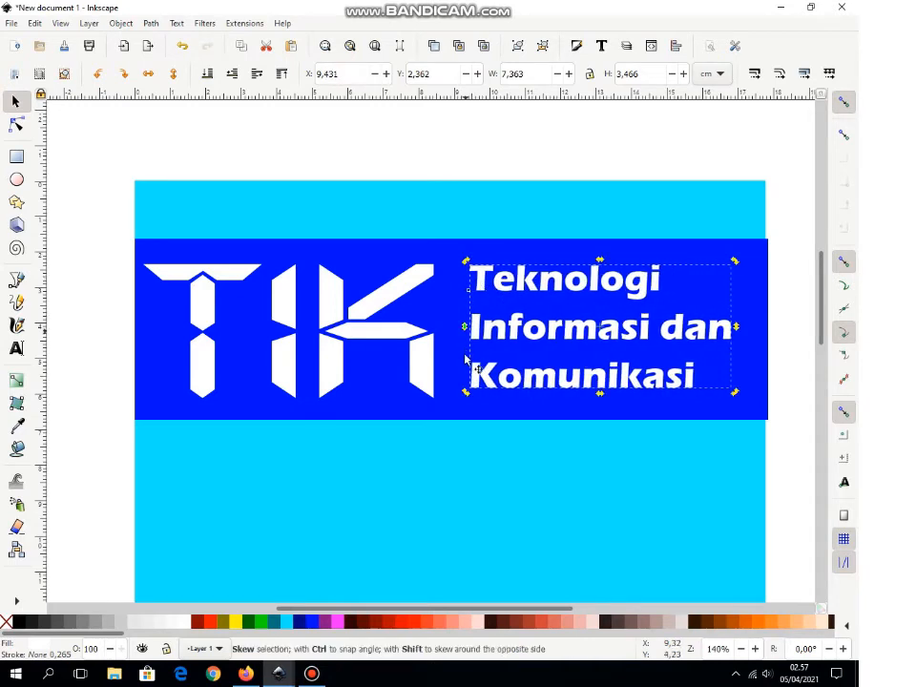
Step: Shorten the blue band by pulling its bottom and top edges slightly inward
left_click(439, 408)
left_click_drag(453, 424, 451, 413)
left_click_drag(452, 237, 455, 250)
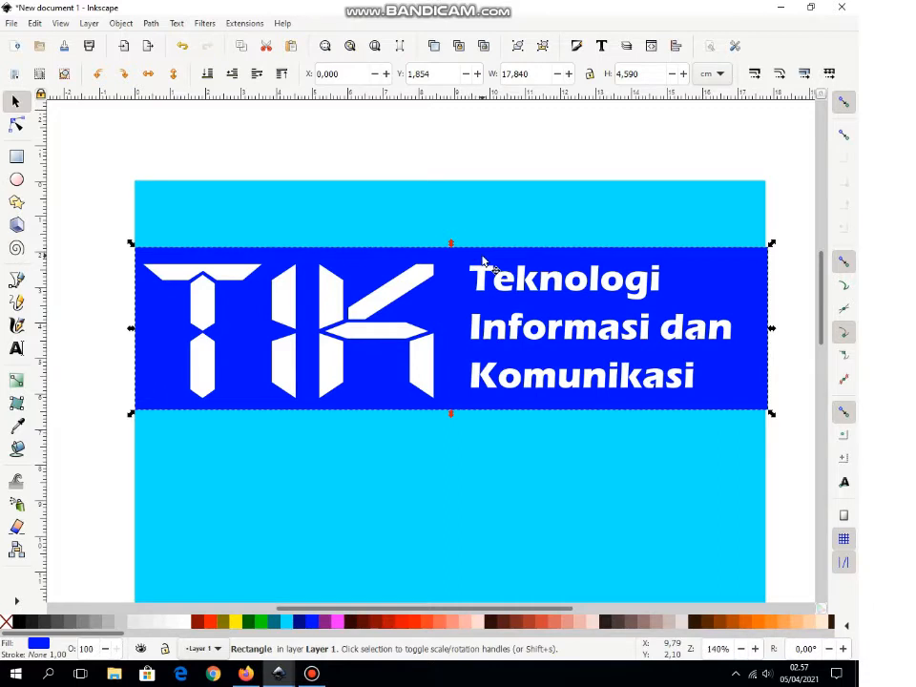
Step: Zoom out to about 70% and scroll so the whole cover page is in view
key("shift")
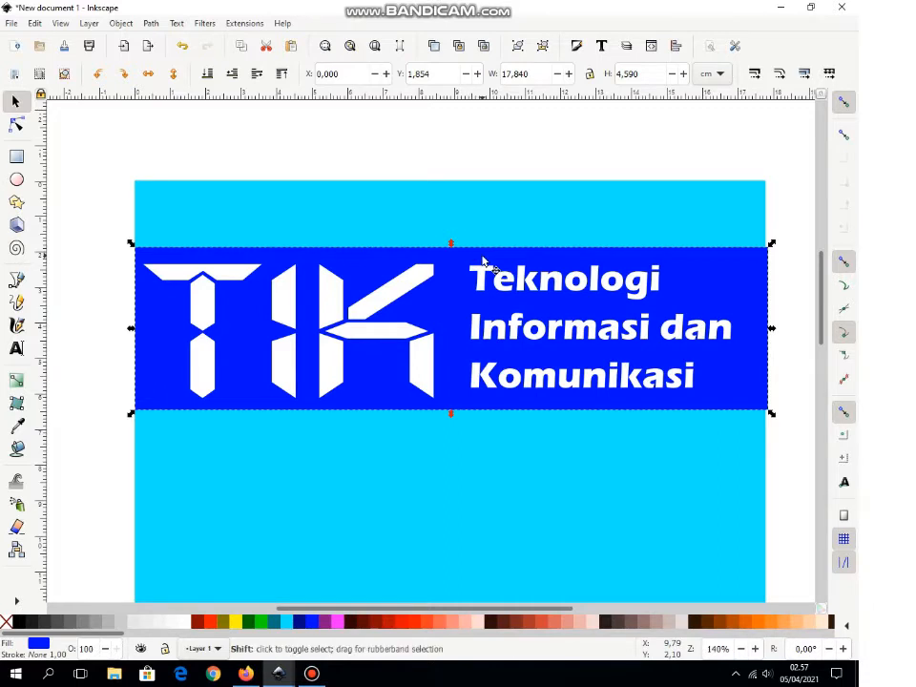
key("minus")
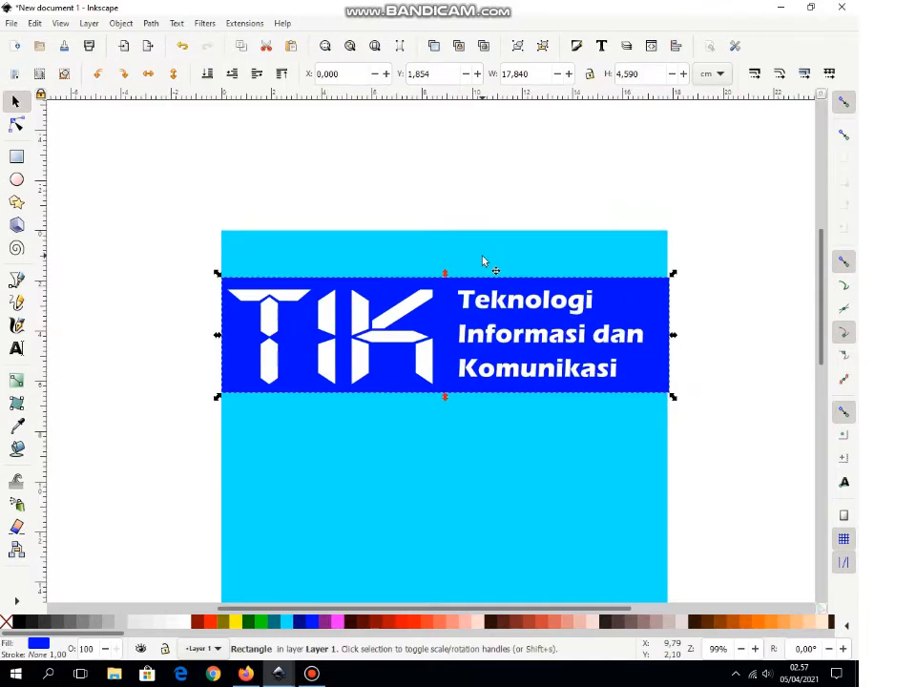
scroll(824, 317, "down", 2)
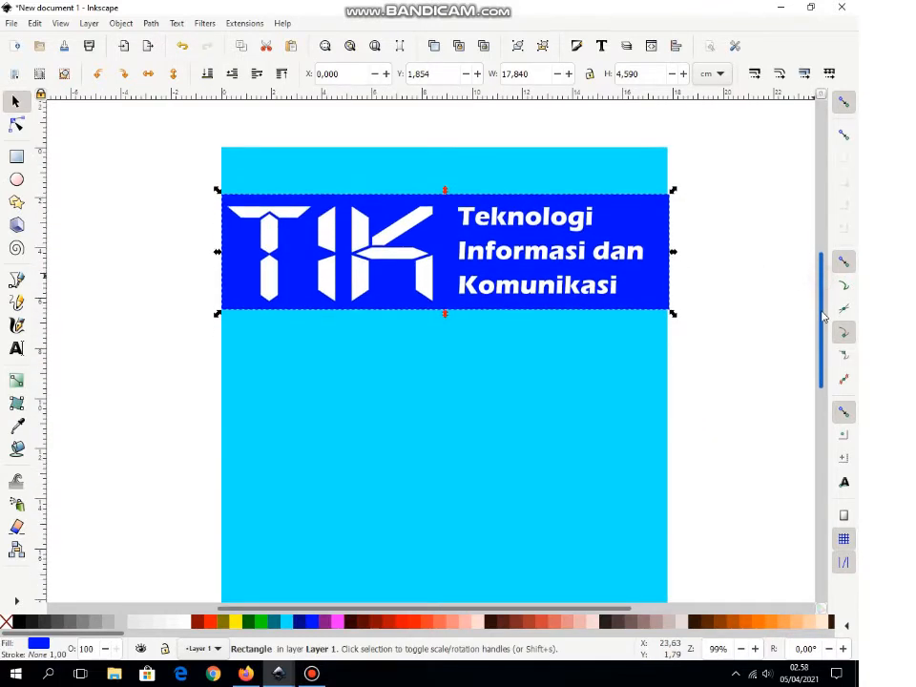
mouse_move(824, 316)
left_mouse_down()
mouse_move(824, 328)
mouse_move(819, 314)
left_mouse_up()
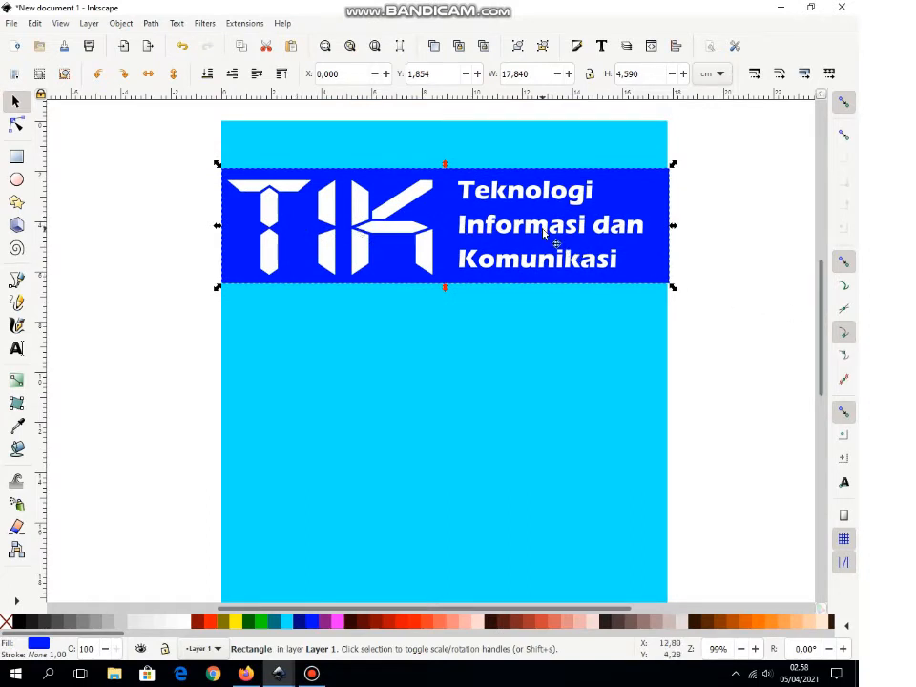
mouse_move(820, 302)
left_mouse_down()
mouse_move(825, 361)
mouse_move(824, 351)
left_mouse_up()
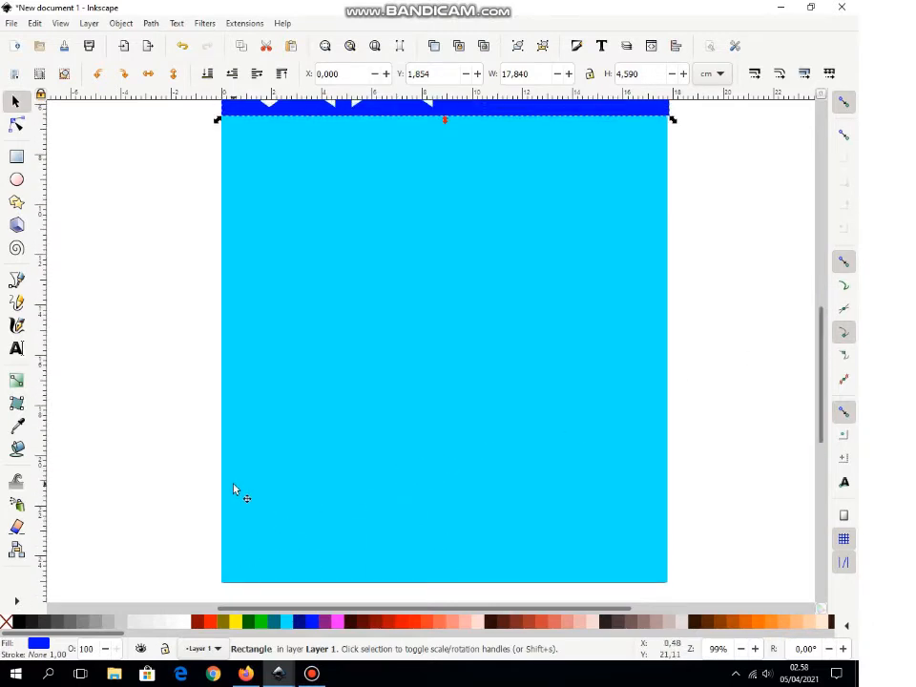
key("minus")
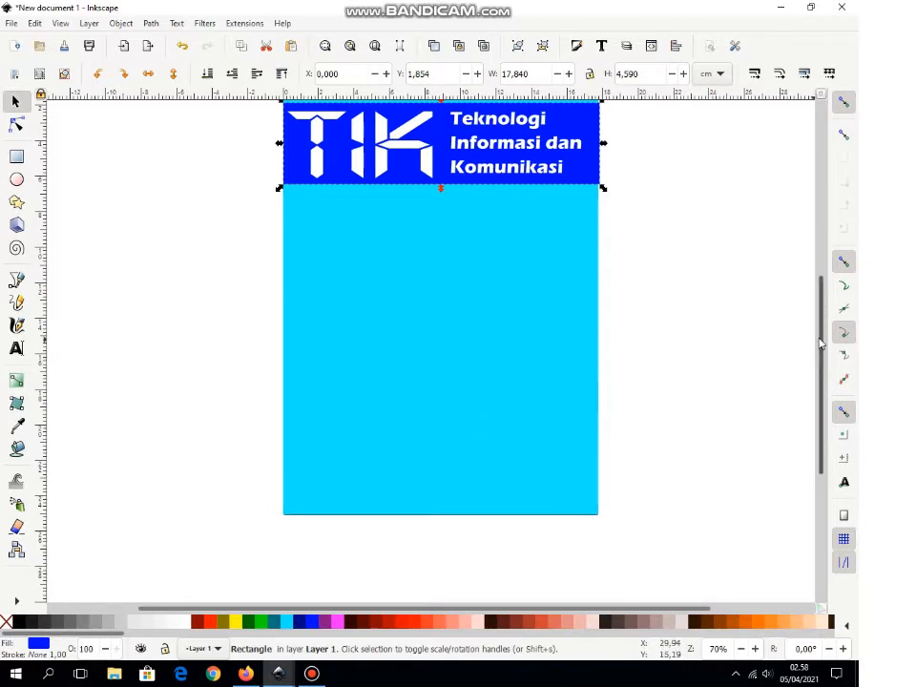
left_click_drag(818, 345, 817, 328)
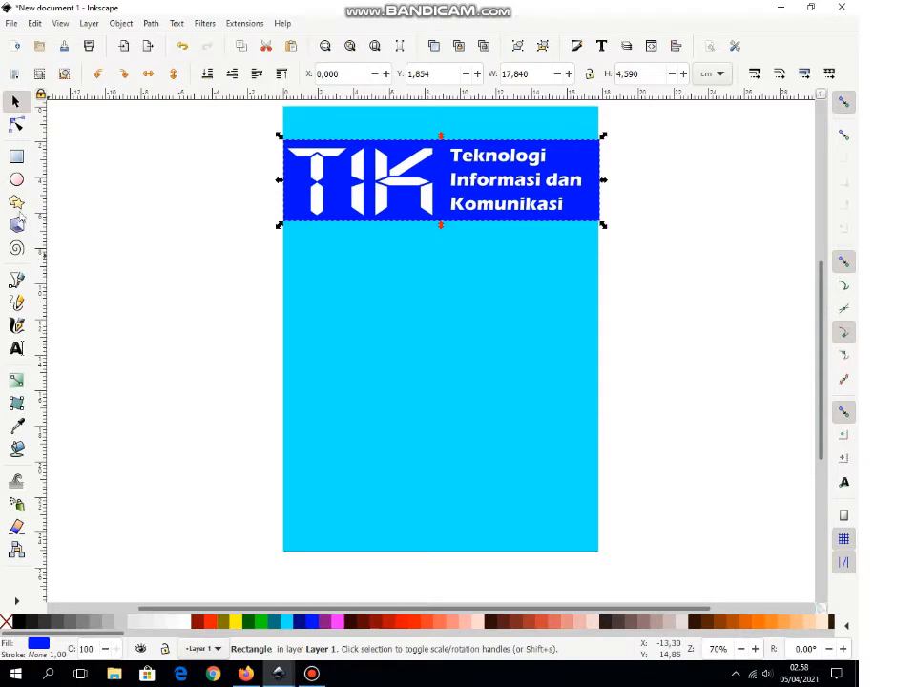
left_click(16, 156)
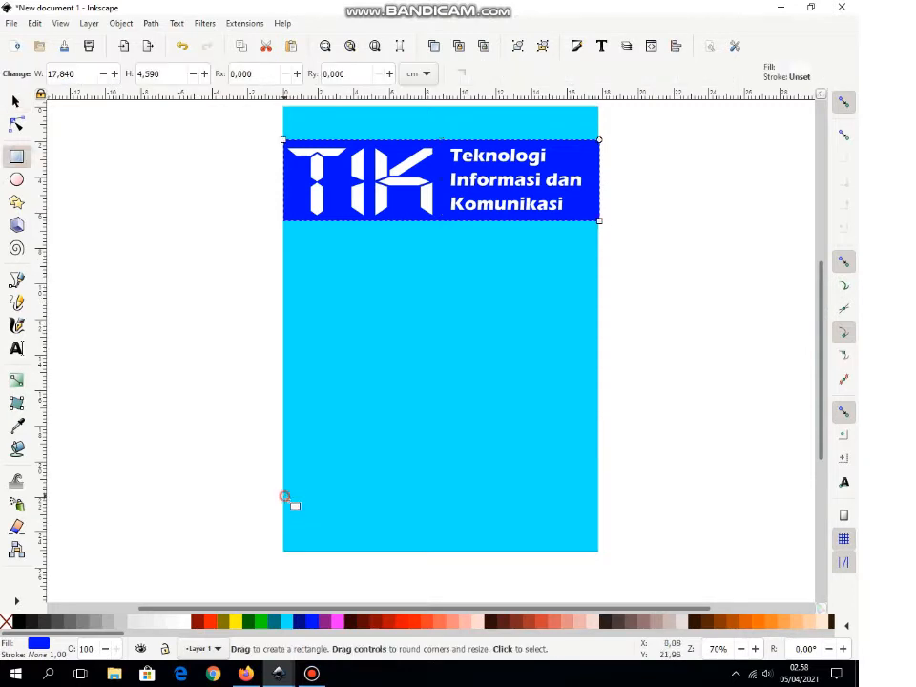
Step: Draw a rectangle near the cover bottom, fill it #FFAAAA salmon pink, and thin it from the top
mouse_move(284, 496)
left_mouse_down()
mouse_move(427, 519)
mouse_move(571, 516)
mouse_move(598, 532)
left_mouse_up()
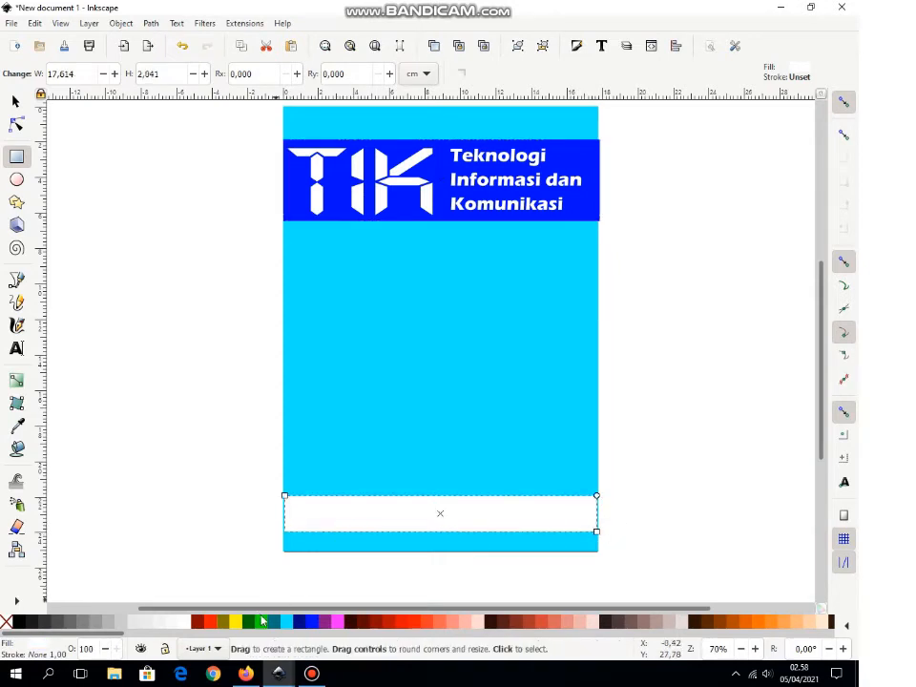
left_click(468, 624)
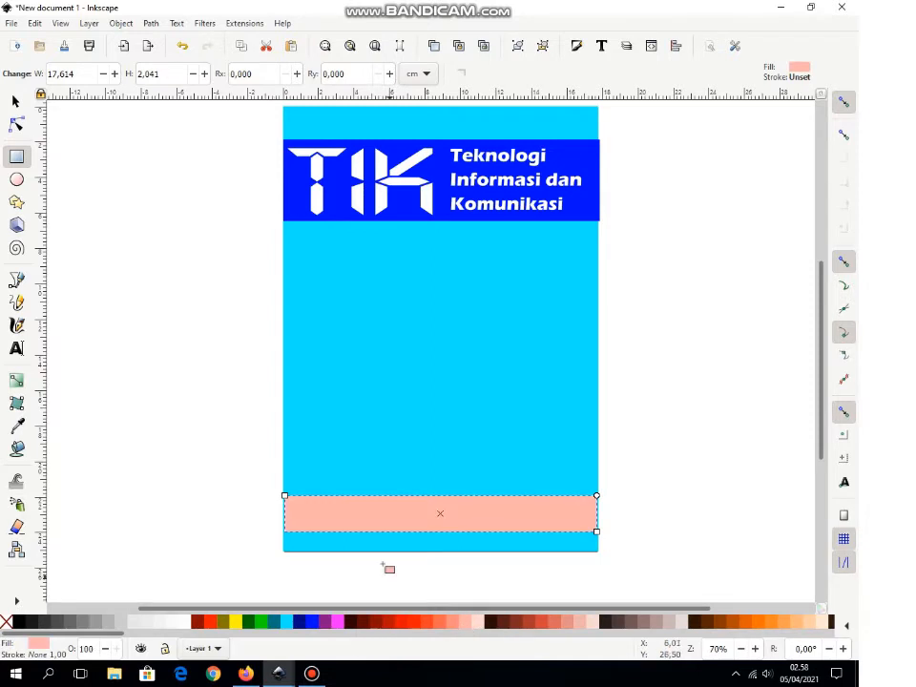
left_click(14, 103)
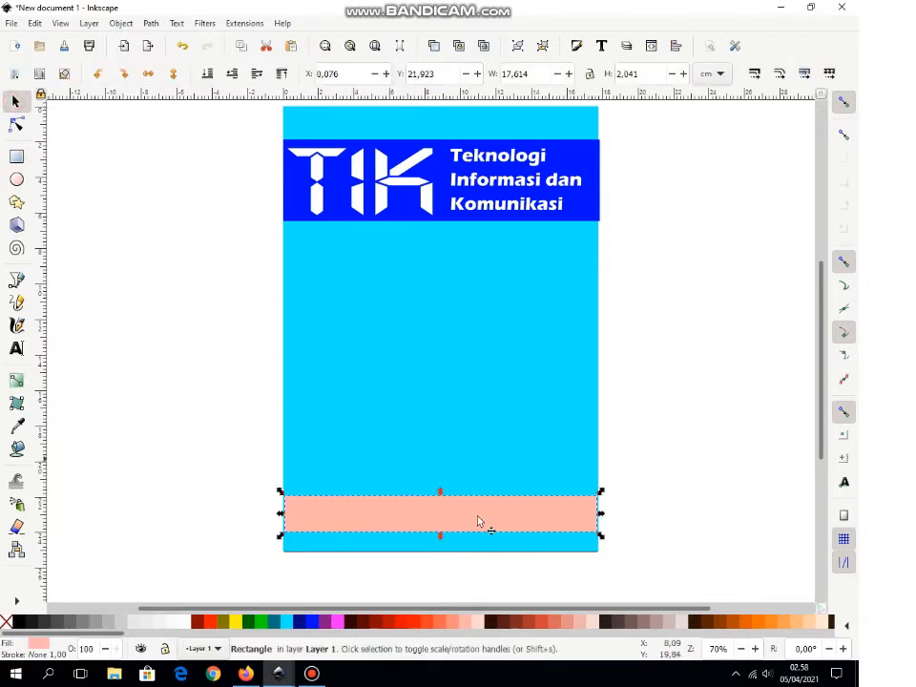
left_click_drag(444, 498, 448, 505)
Step: Stretch the salmon band out to the page's right edge
left_click(673, 510)
left_click(551, 516)
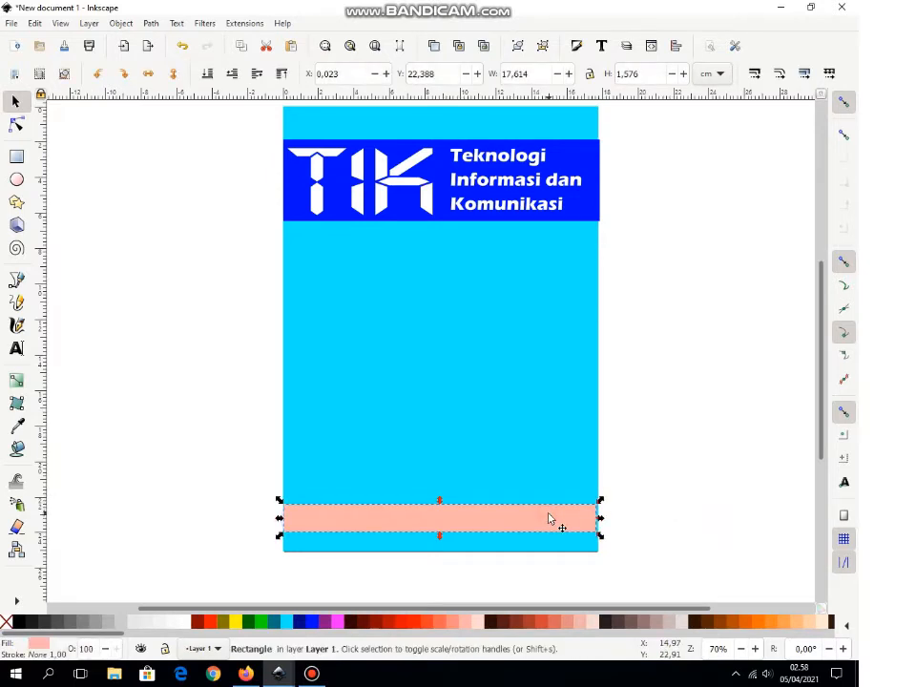
left_click(679, 512)
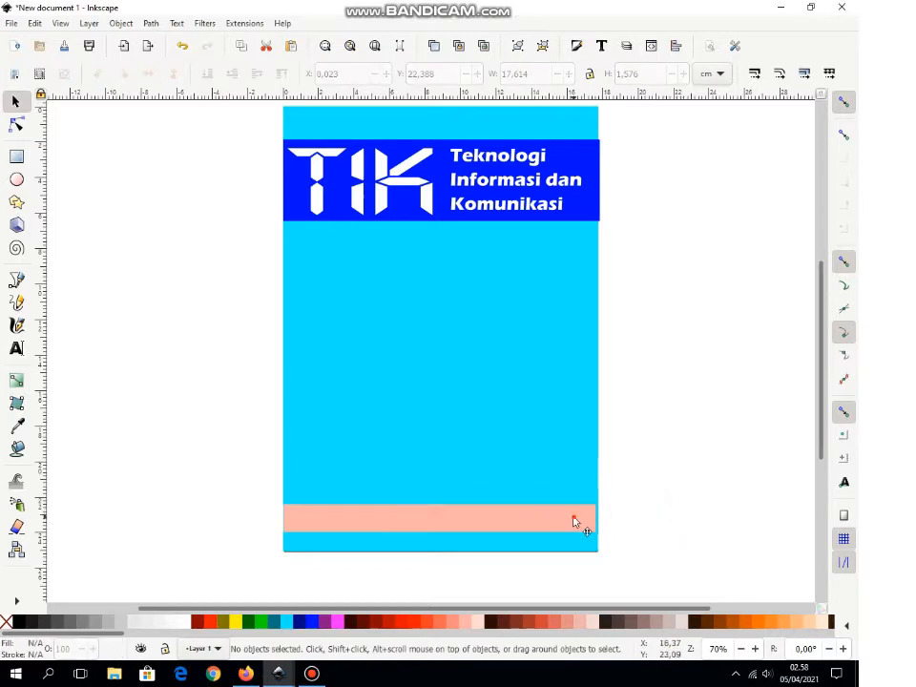
left_click(574, 521)
scroll(575, 521, "right", 1)
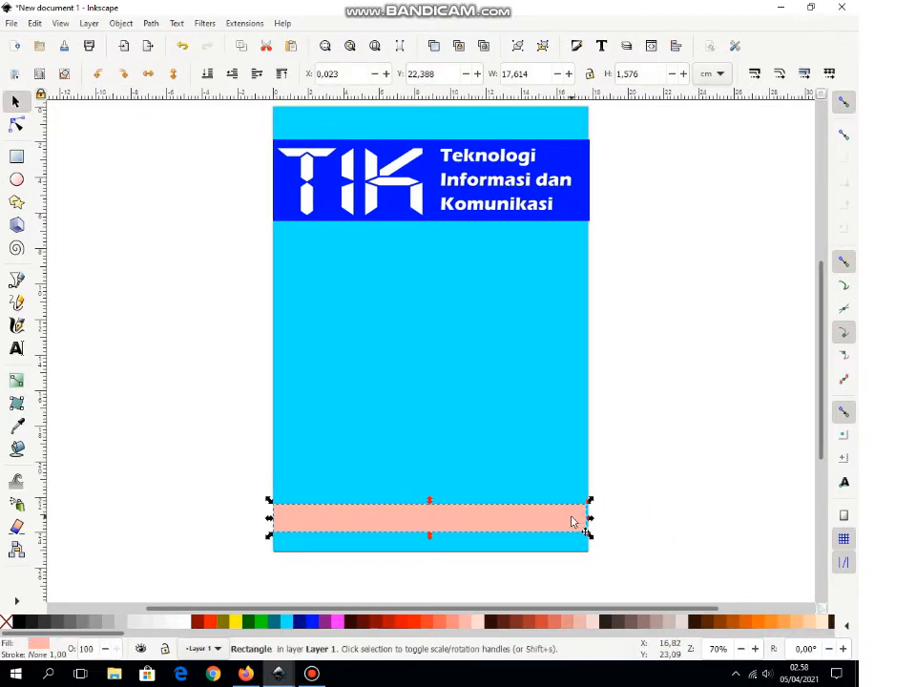
left_click(626, 512)
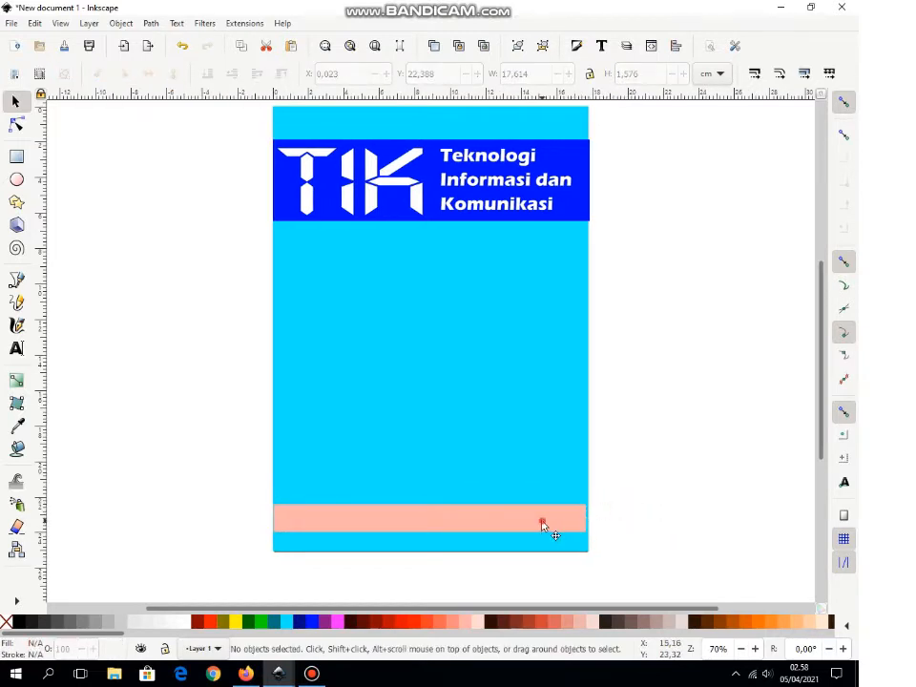
left_click(542, 522)
key("plus")
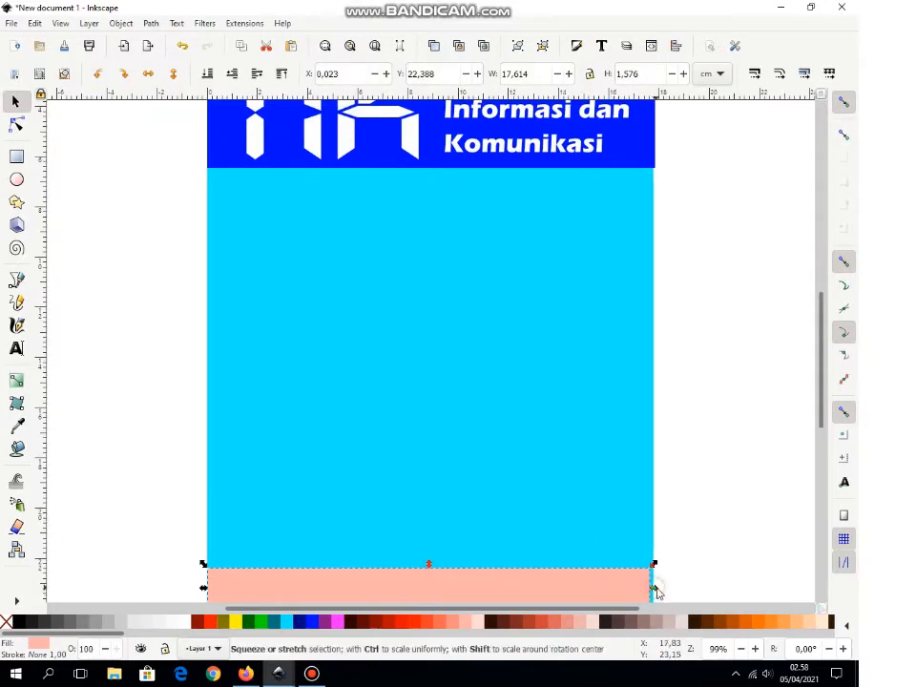
left_click_drag(657, 593, 658, 595)
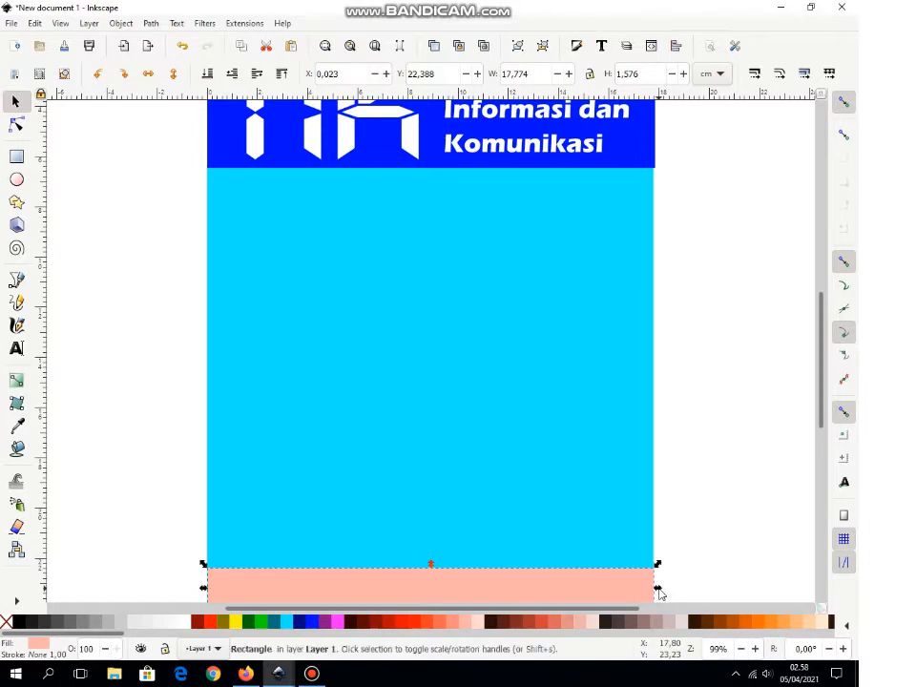
Step: Fine-tune the salmon band so it measures 17.774 × 1.576 cm at Y 22.388
scroll(826, 418, "down", 3)
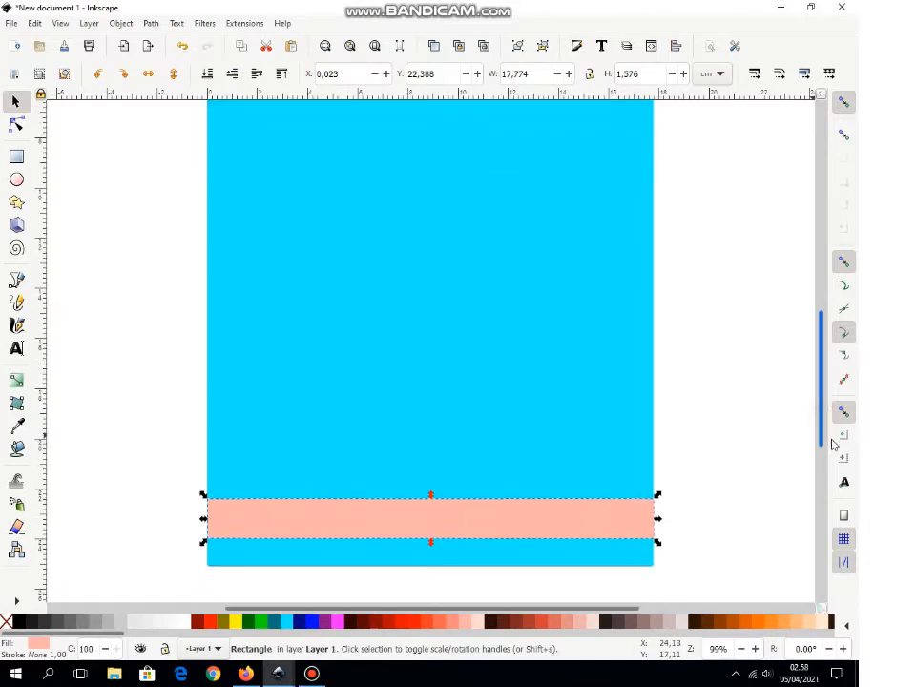
left_click(773, 470)
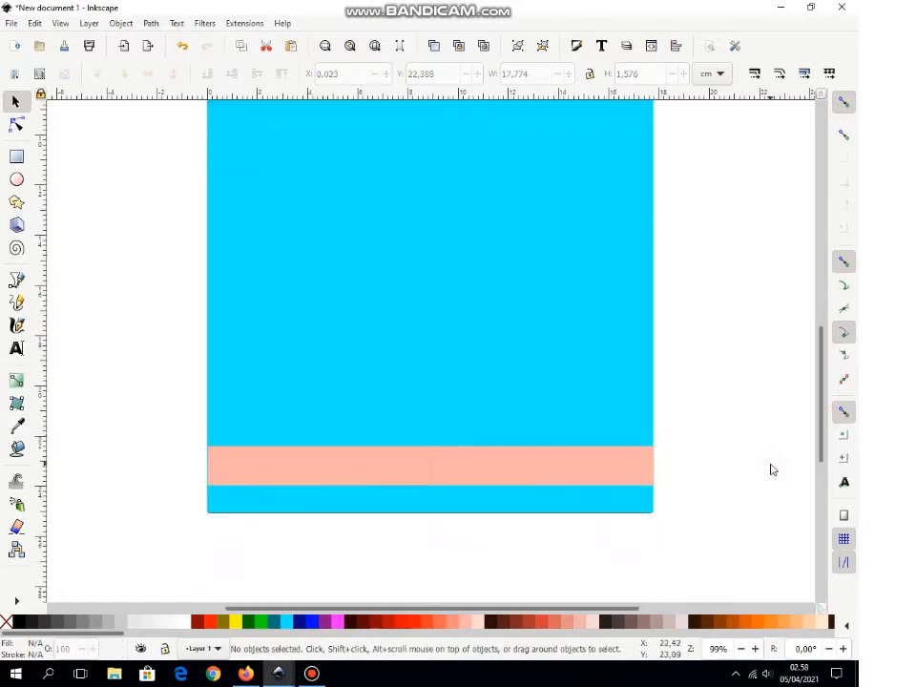
left_click(611, 467)
key("ctrl+Left")
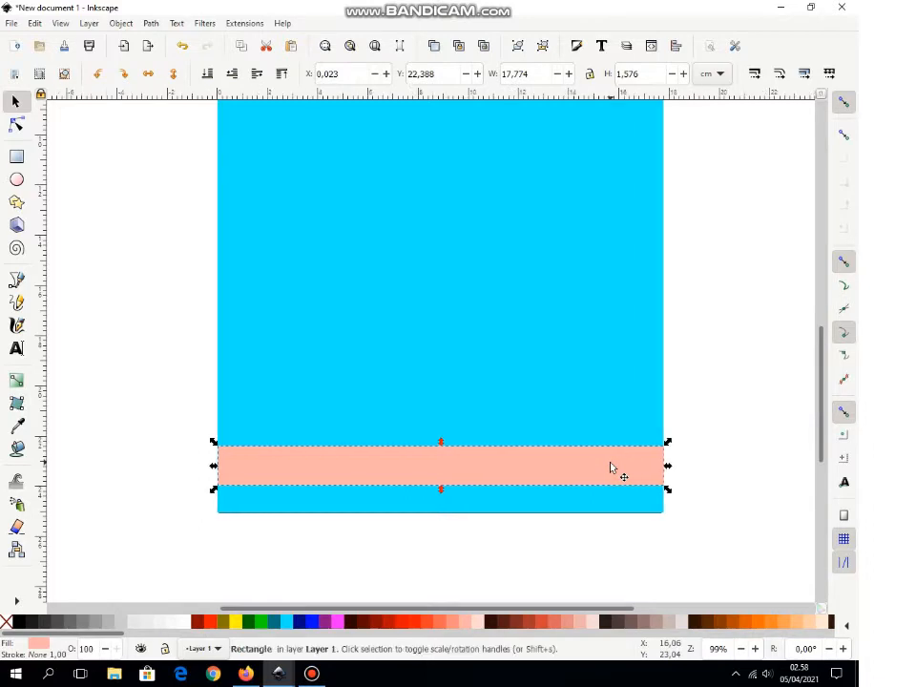
left_click(686, 412)
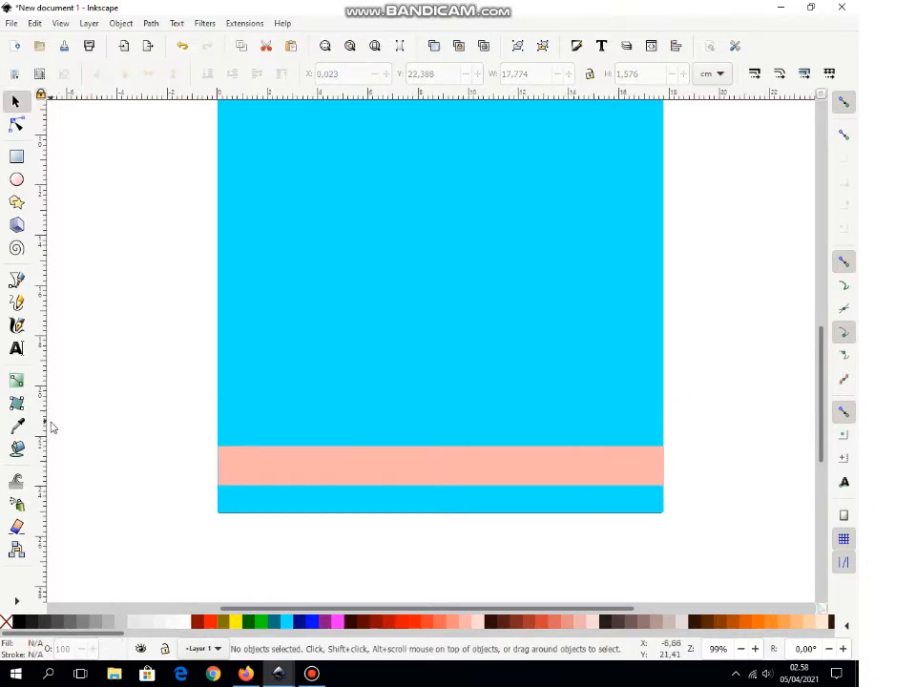
left_click_drag(827, 374, 745, 370)
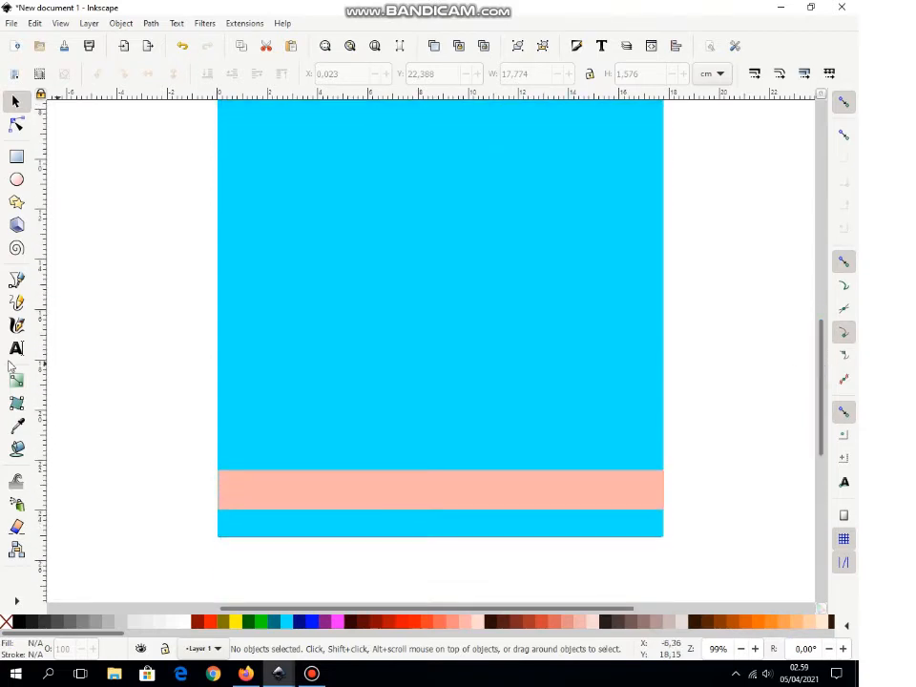
left_click(17, 350)
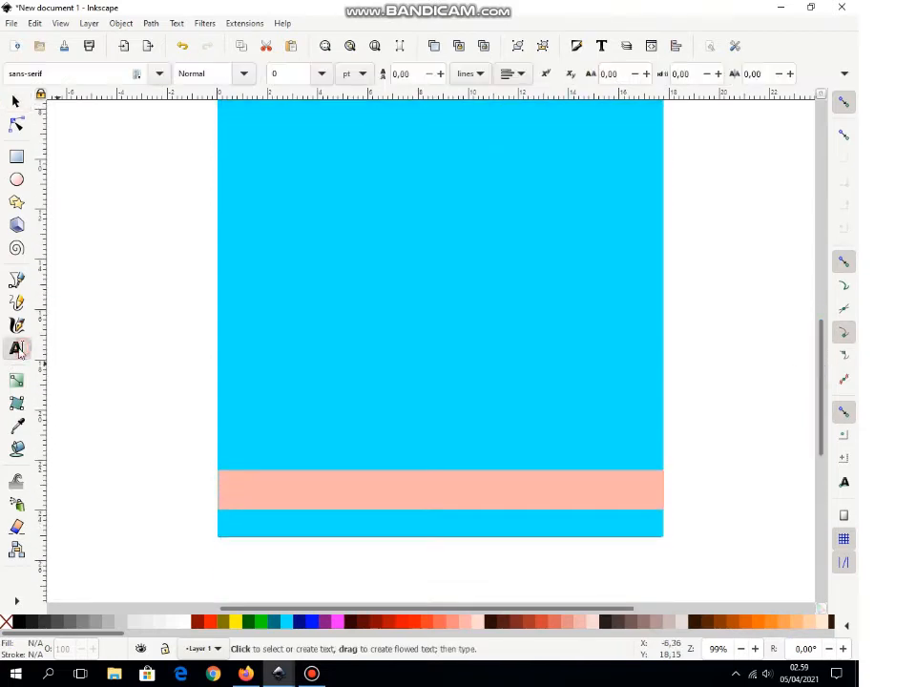
Step: Type the author's name as 30 pt text on the left of the salmon band and select it
left_click(248, 491)
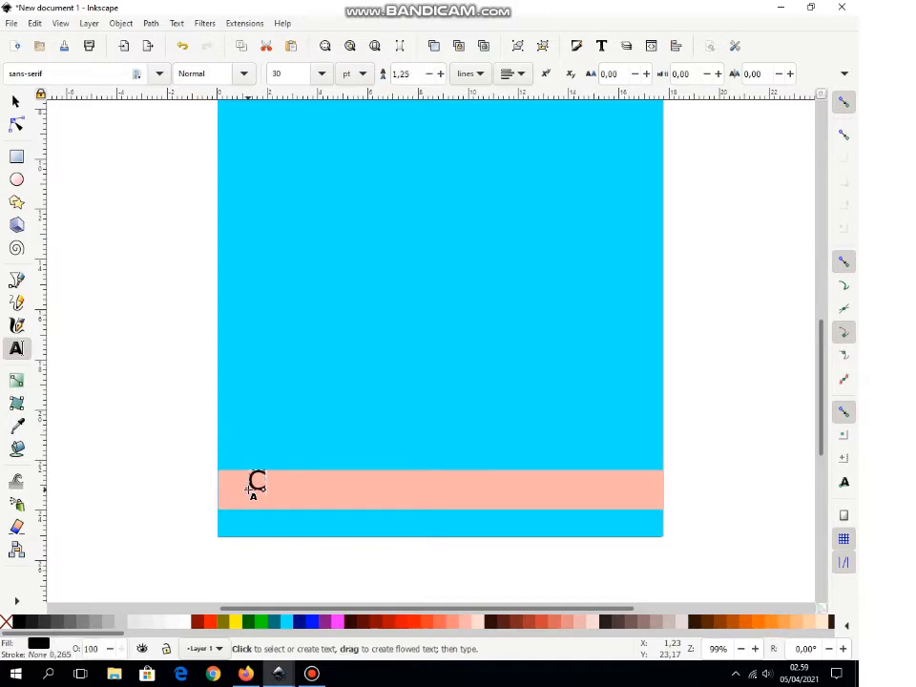
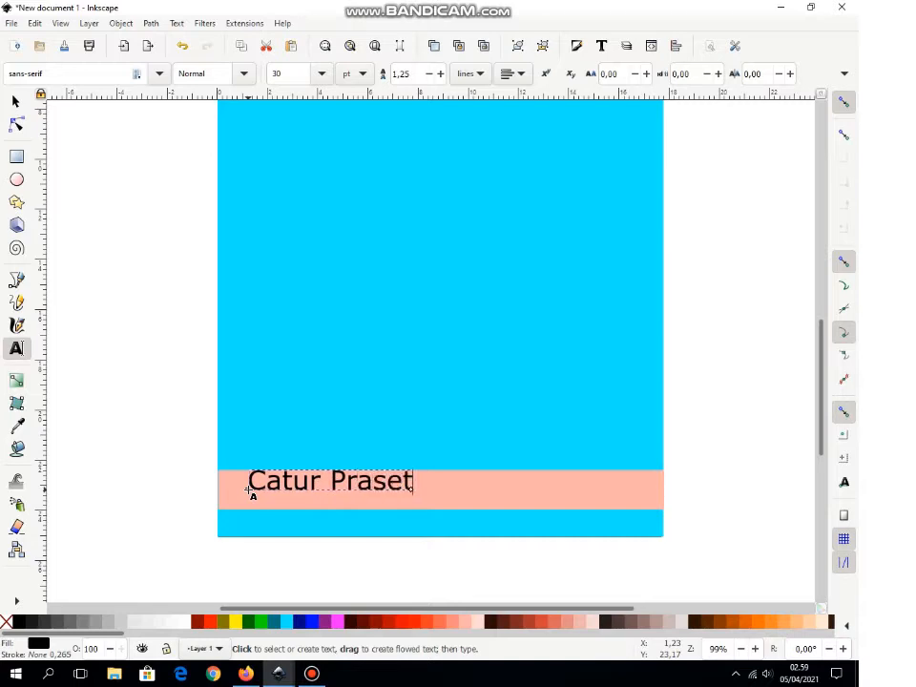
key("shift+Left")
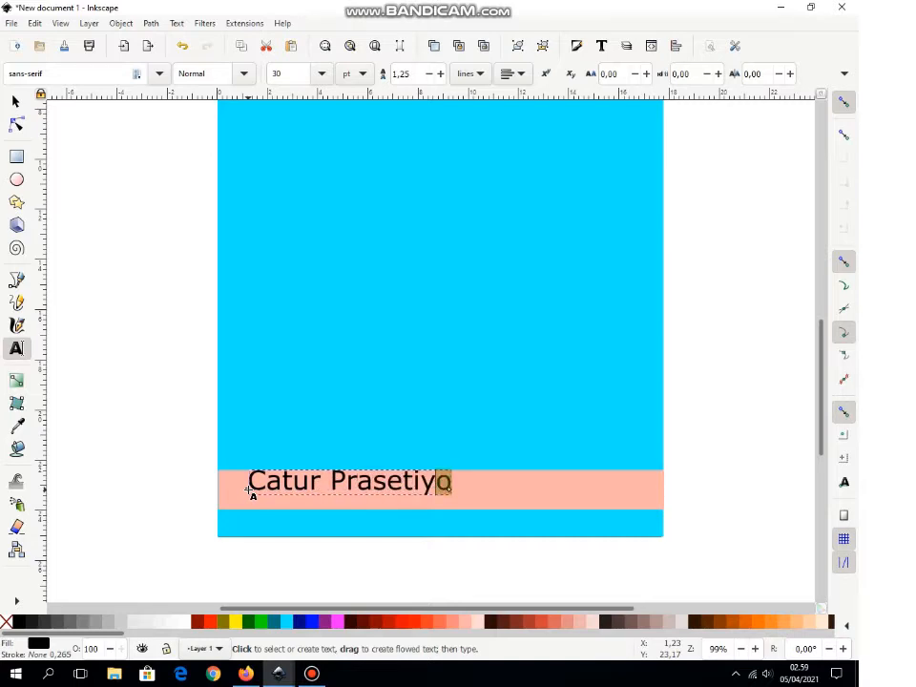
key("shift+Left")
key("shift+Left")
key("shift+Left")
key("shift+Left")
key("shift+Left")
key("shift+Left")
key("shift+Left")
key("shift+Left")
key("shift+Left")
key("shift+Left")
key("shift+Left")
key("shift+Left")
key("shift+Left")
key("shift+Left")
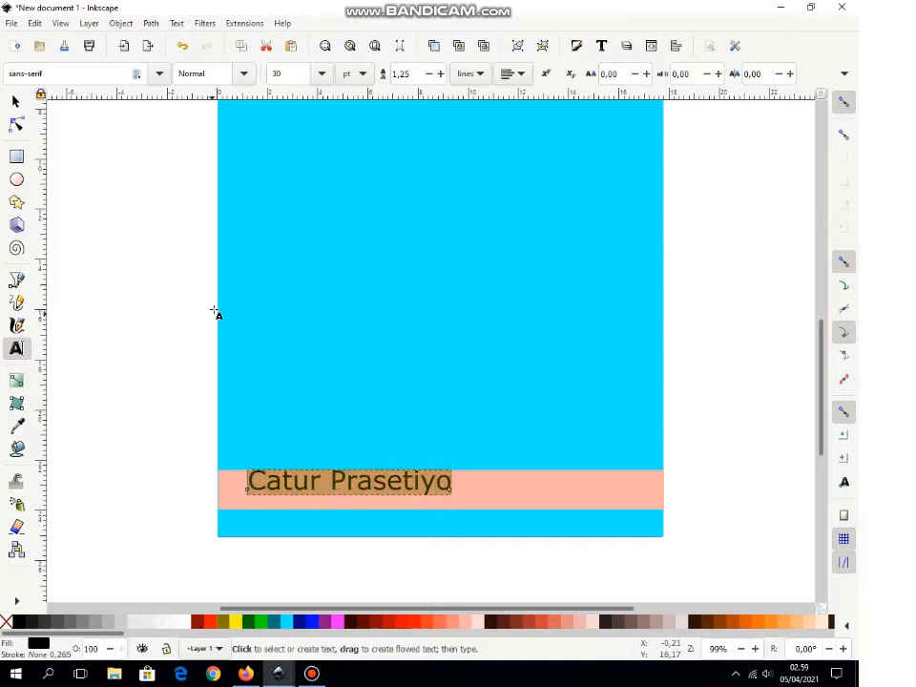
Step: Set the author's name in the Freehand521 BT script font
left_click(161, 74)
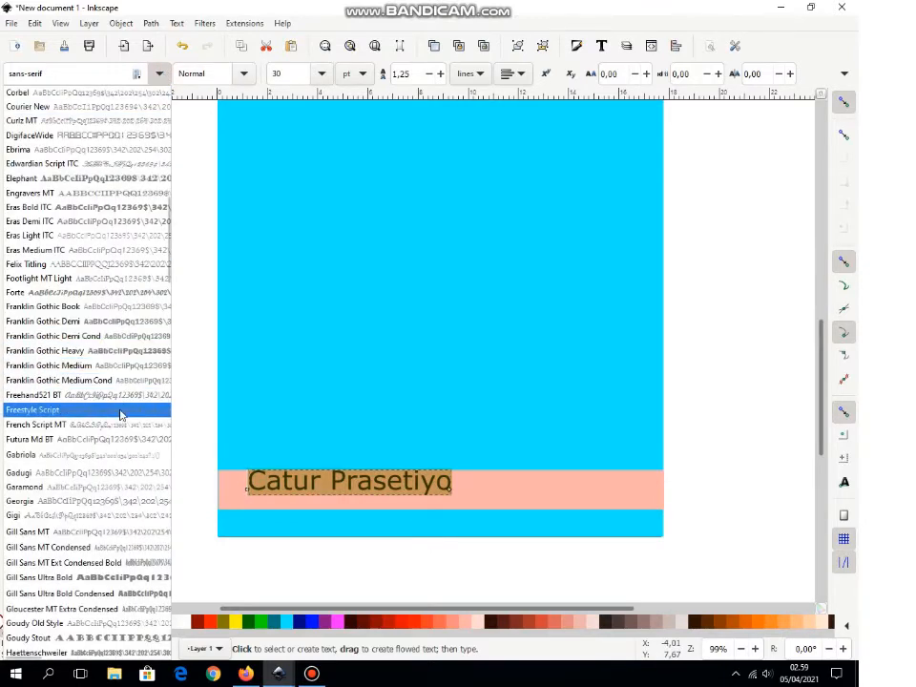
scroll(121, 415, "up", 10)
scroll(121, 414, "down", 20)
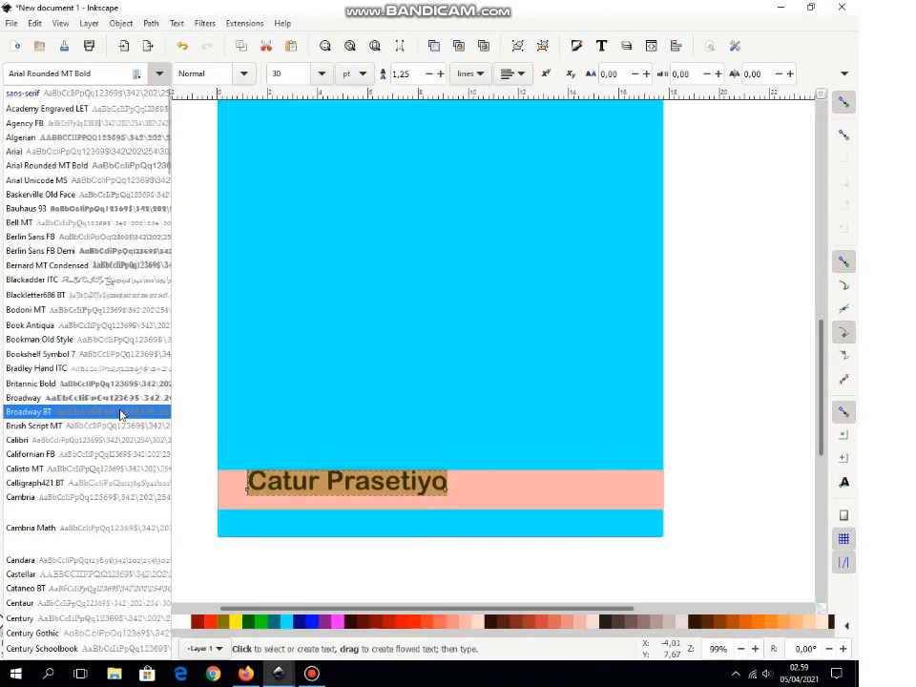
scroll(121, 415, "down", 4)
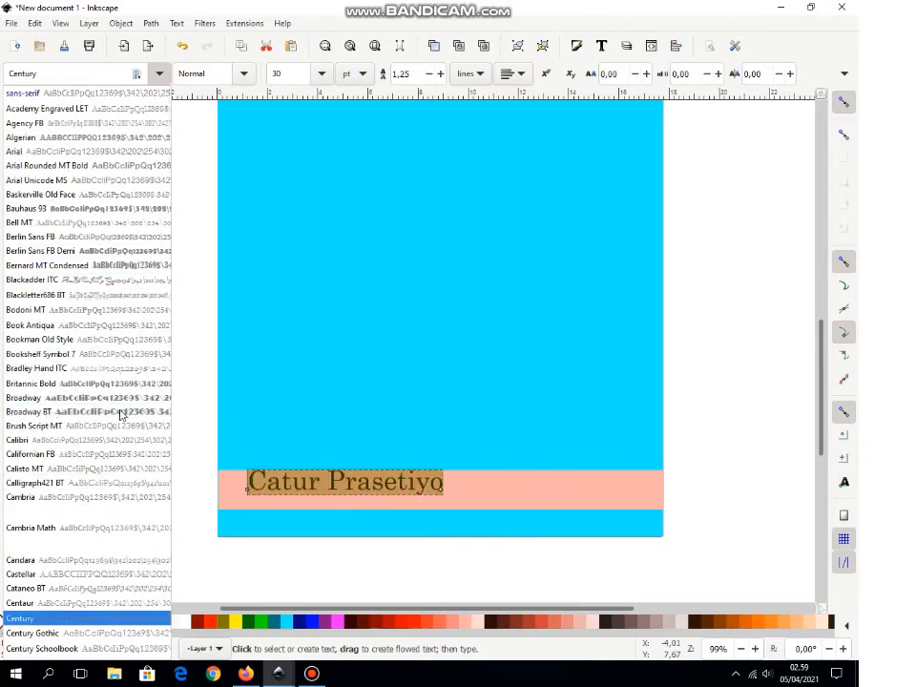
scroll(122, 415, "down", 20)
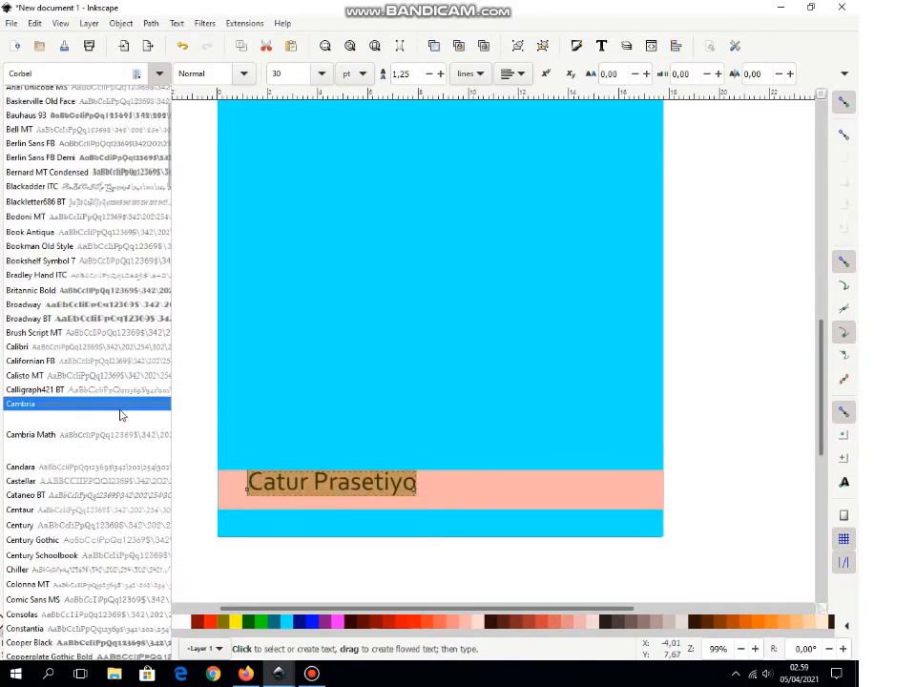
scroll(121, 414, "down", 14)
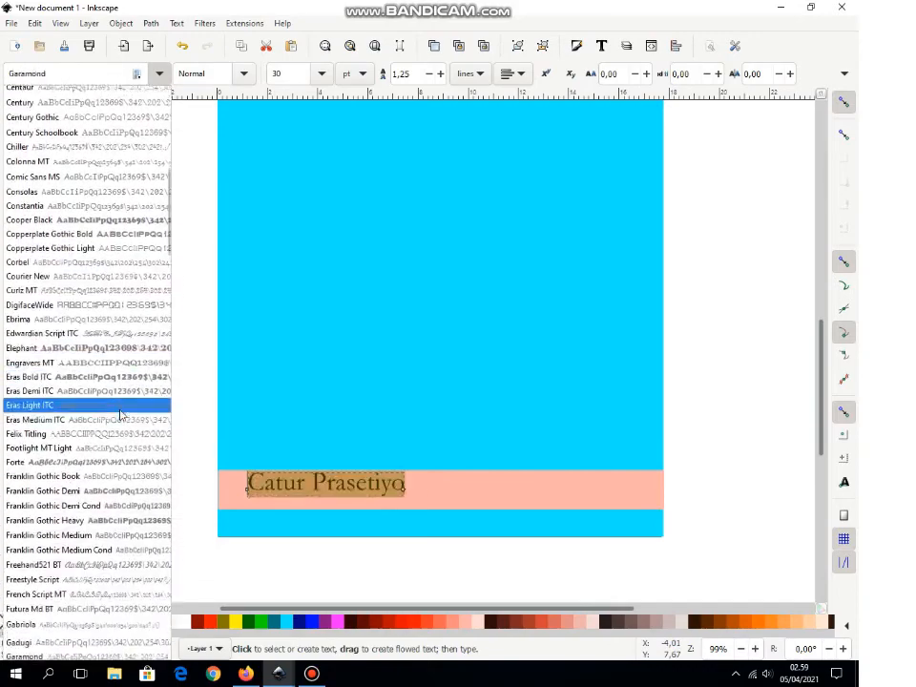
scroll(121, 414, "down", 8)
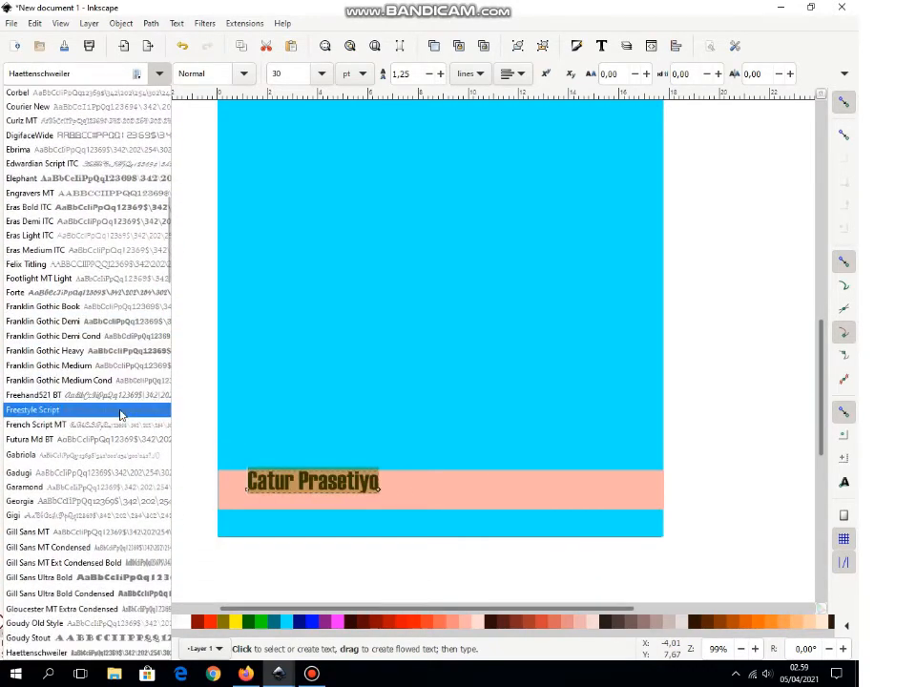
left_click(59, 397)
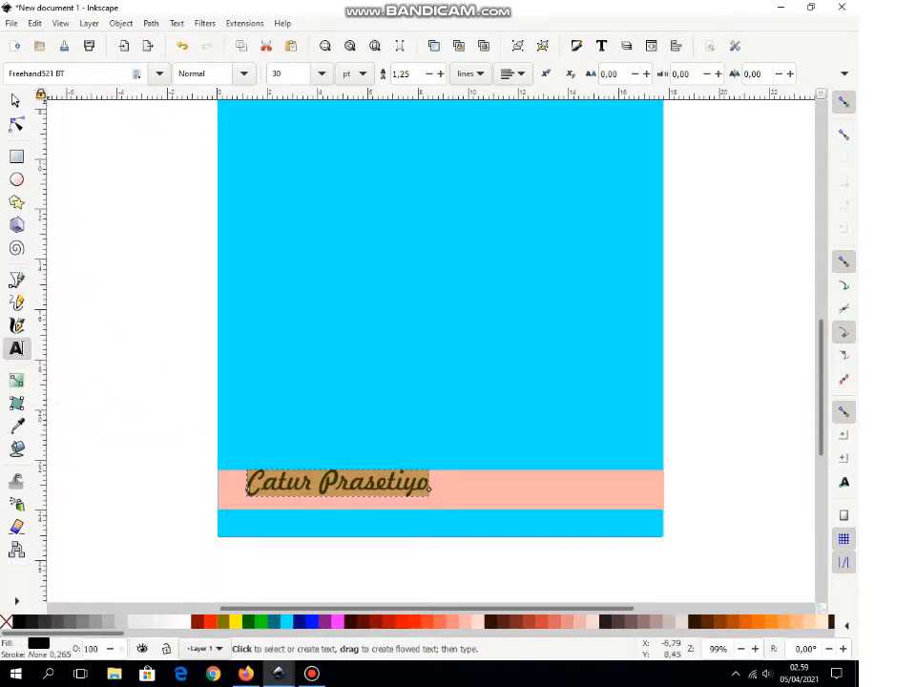
Step: Nudge the author's name slightly left to X 0.592, Y 22.663 on the band
left_click(15, 101)
left_click_drag(364, 488, 350, 497)
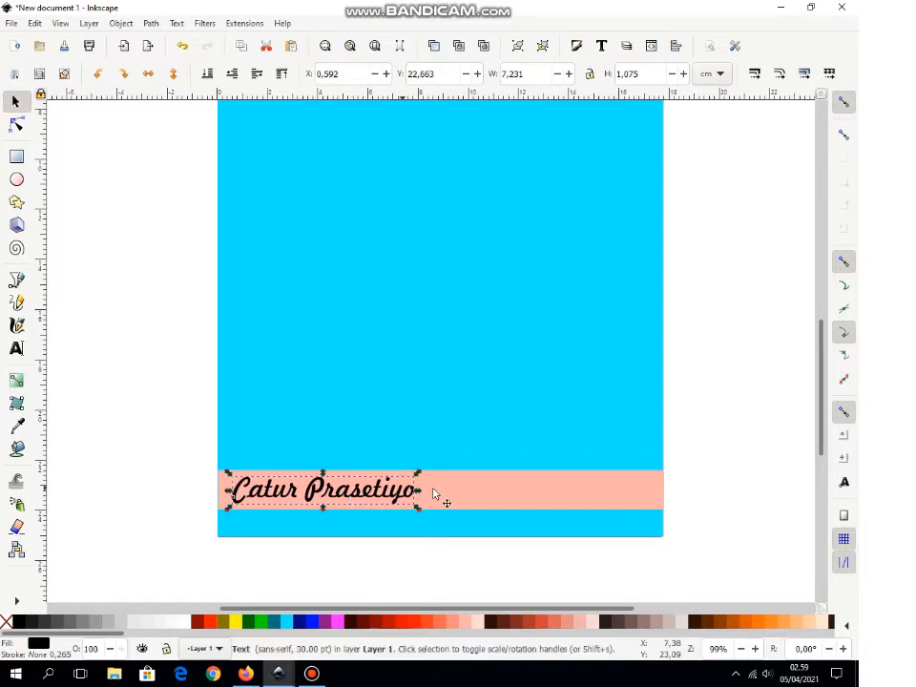
left_click_drag(827, 439, 832, 358)
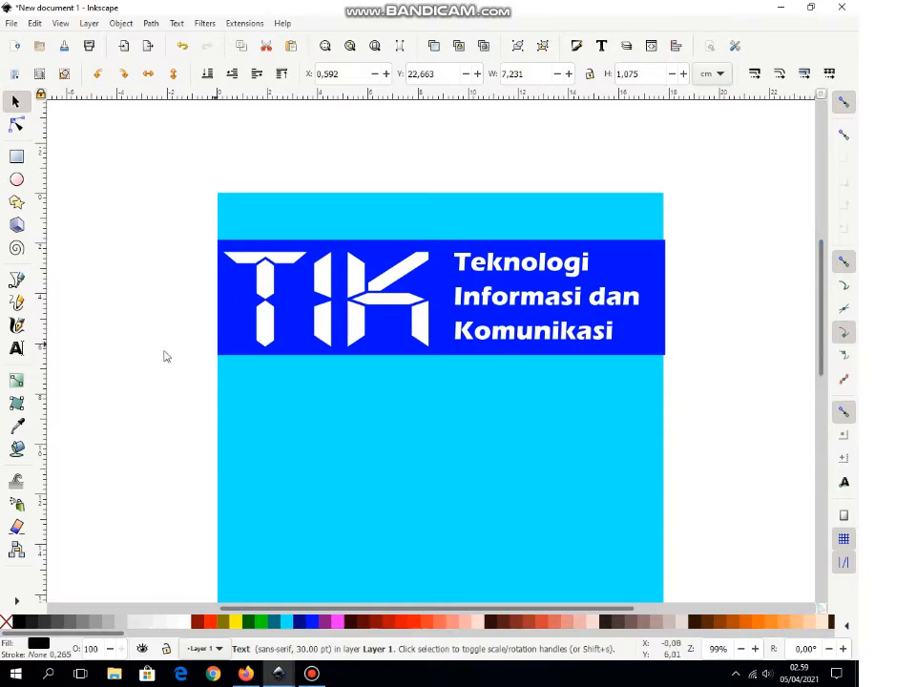
Step: Type 'Rahmaniyah Media' at the cover's top above the blue banner and select it
left_click(17, 347)
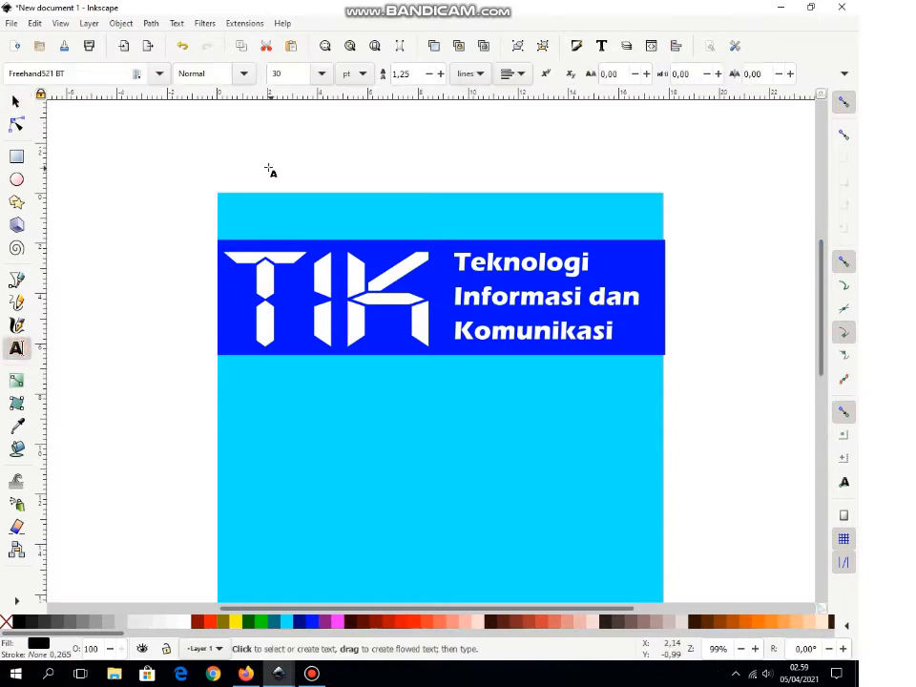
left_click(246, 213)
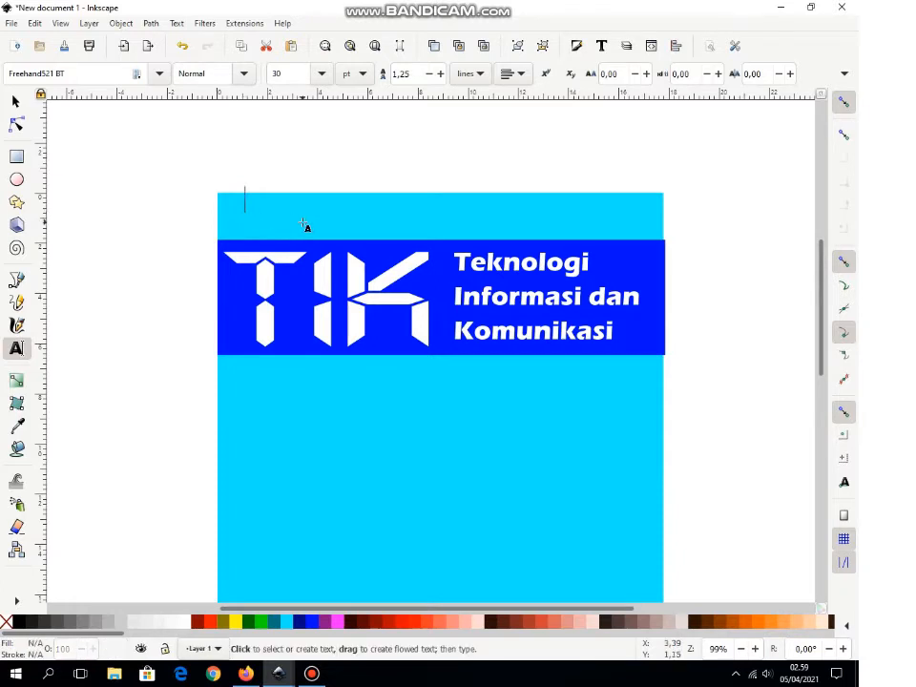
type("R")
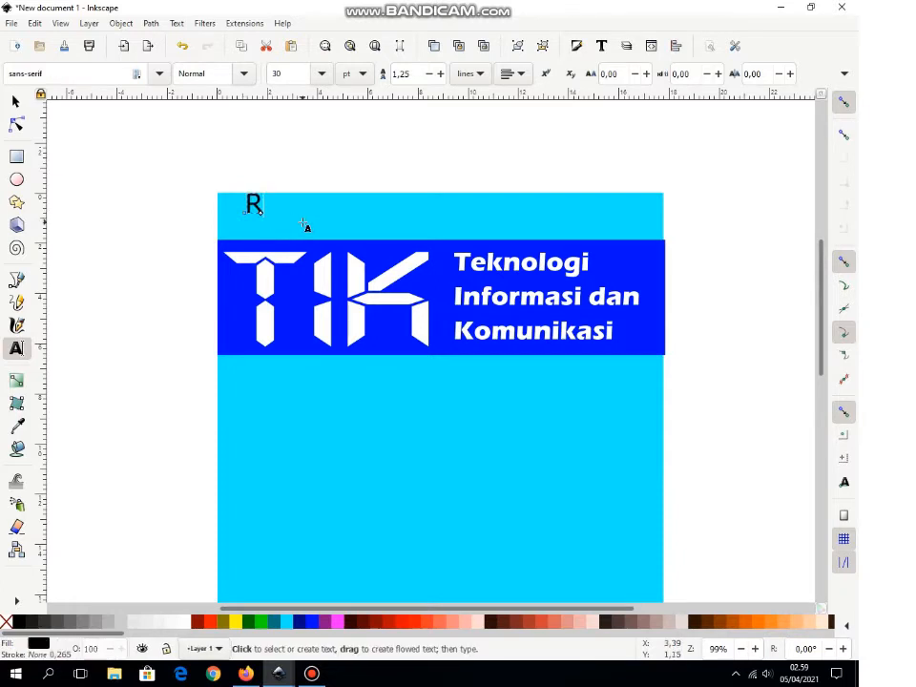
type("ahman")
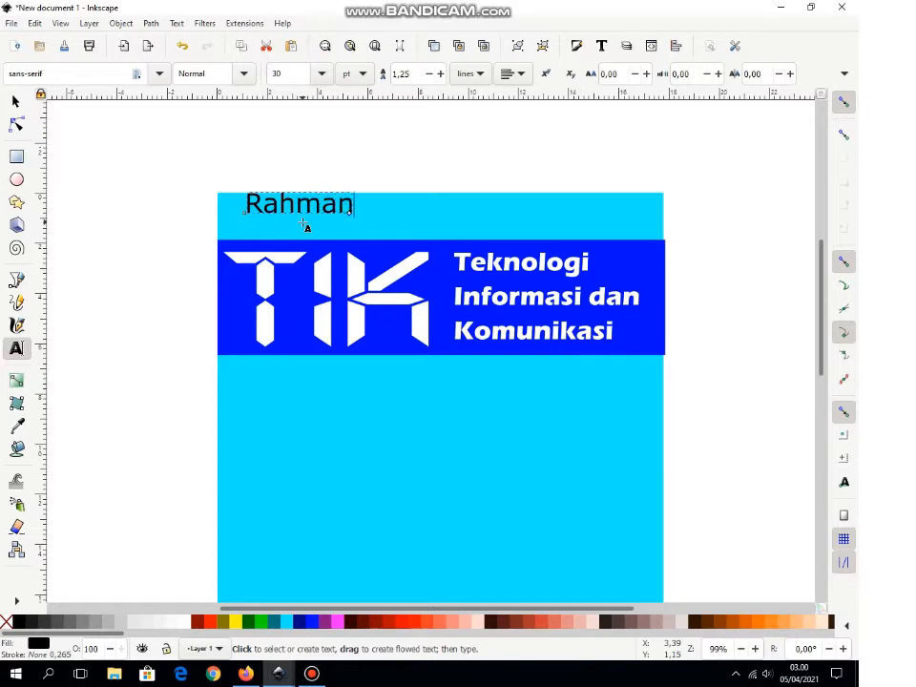
type("iyah ")
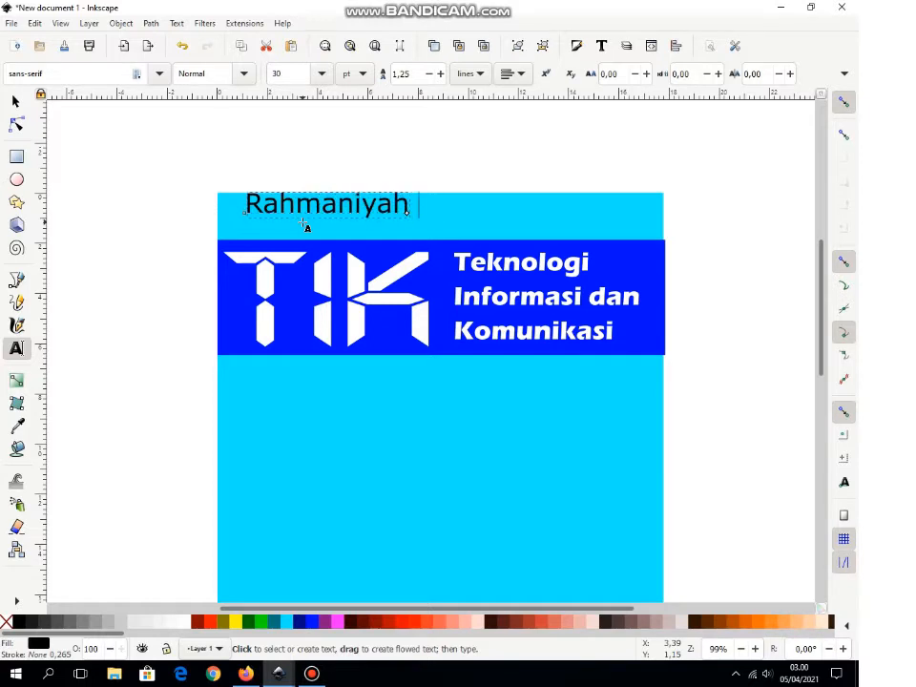
type("Media")
key("shift+Left")
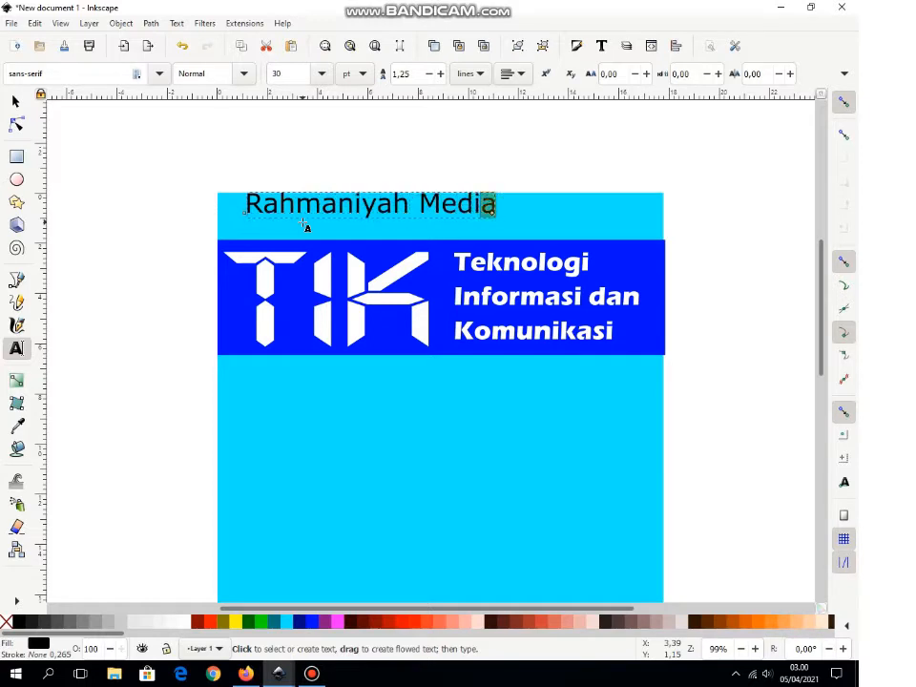
key("shift+Left")
key("shift+Left")
key("shift+Left")
key("shift+Left")
key("shift+Left")
key("shift+Left")
key("shift+Left")
key("shift+Left")
key("shift+Left")
key("shift+Left")
key("shift+Left")
key("shift+Left")
key("shift+Left")
key("shift+Left")
key("shift+Left")
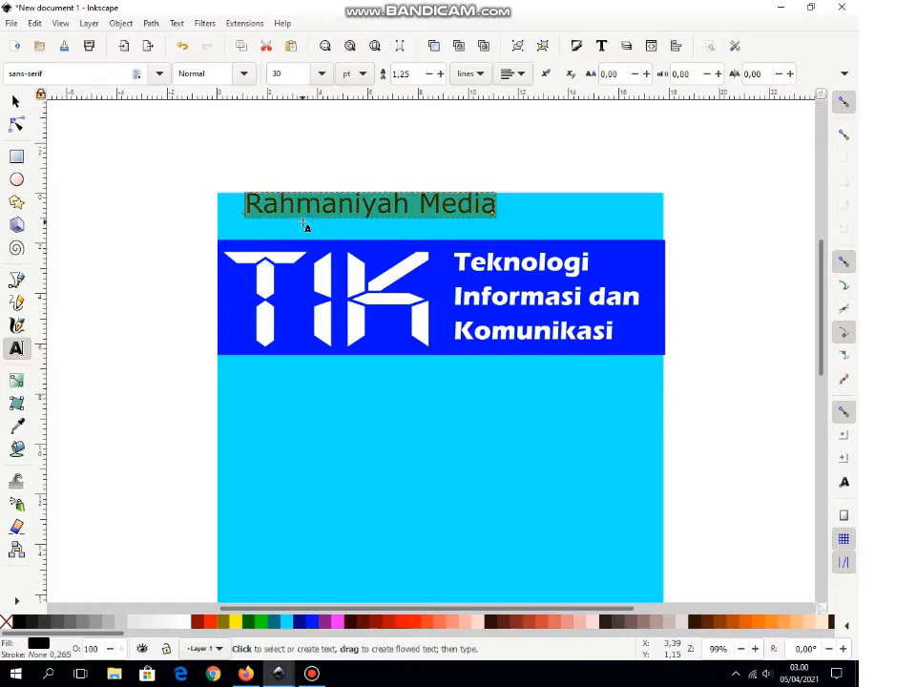
Step: Set the publisher name in Freehand521 BT and place it at X 0.512, Y 0.587
left_click(158, 75)
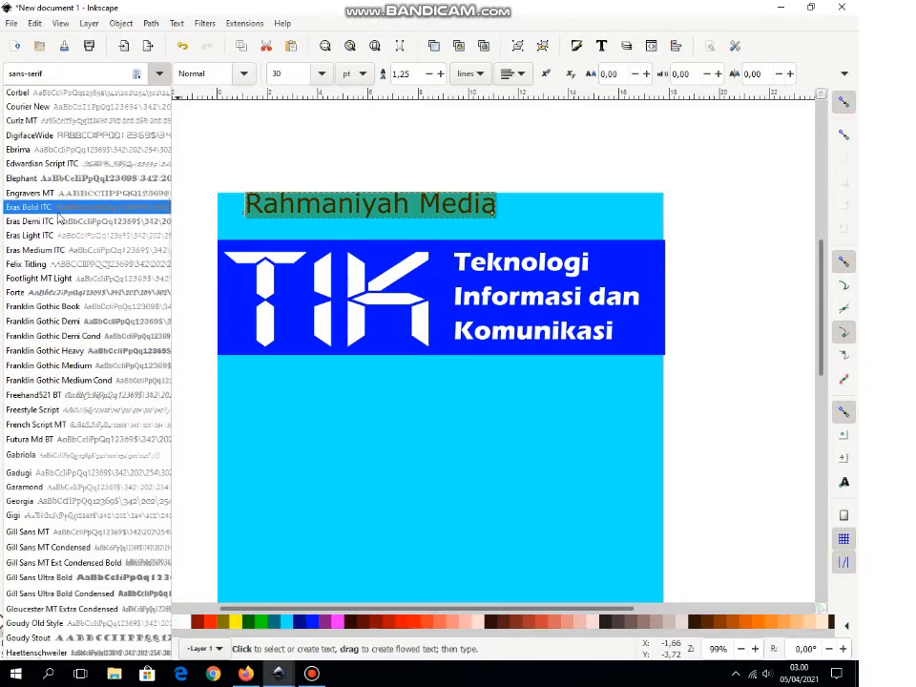
left_click(64, 400)
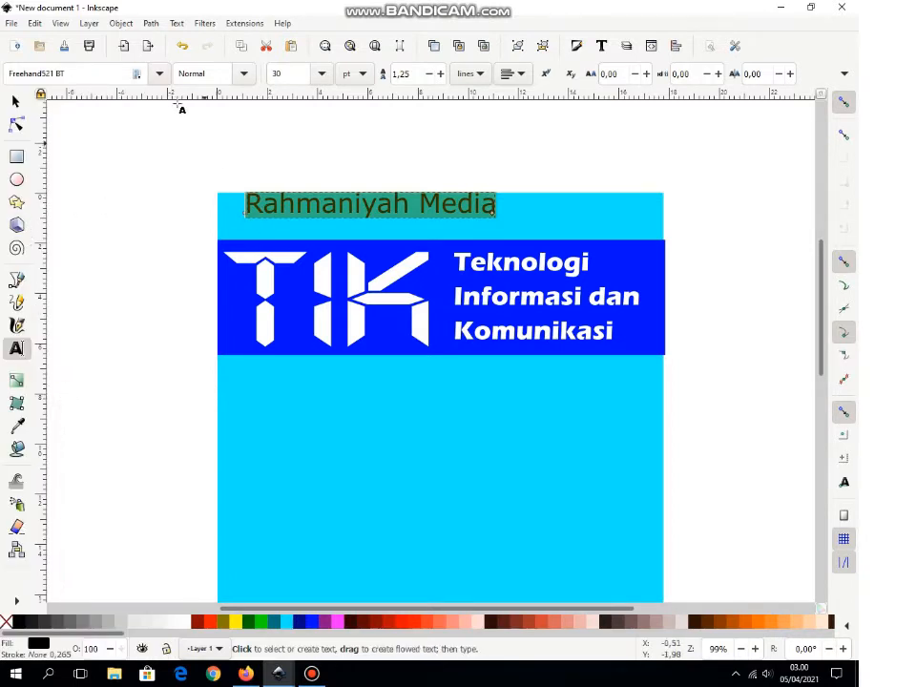
left_click(160, 75)
left_click(95, 367)
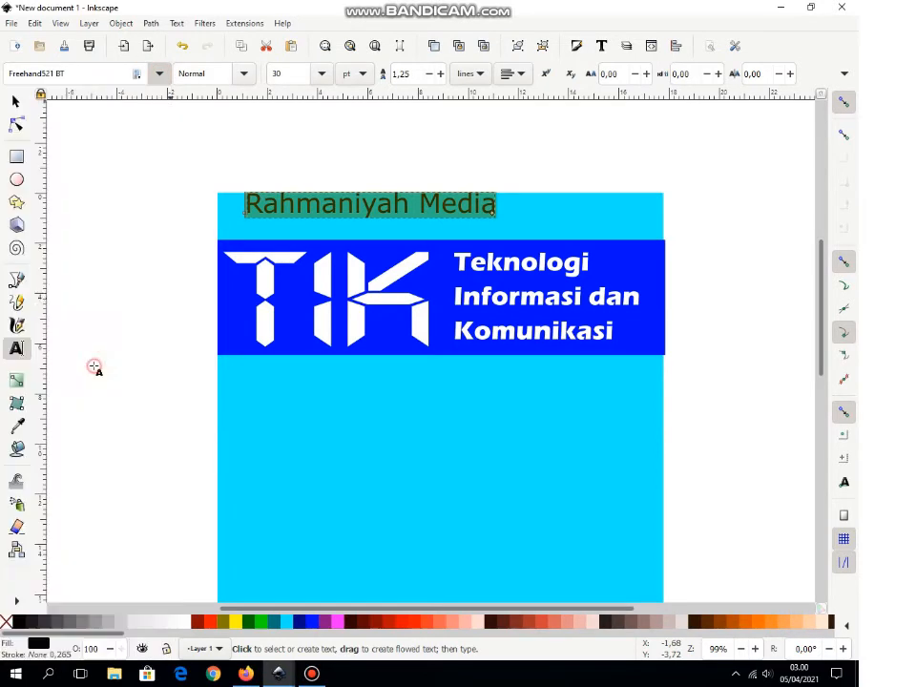
left_click(159, 73)
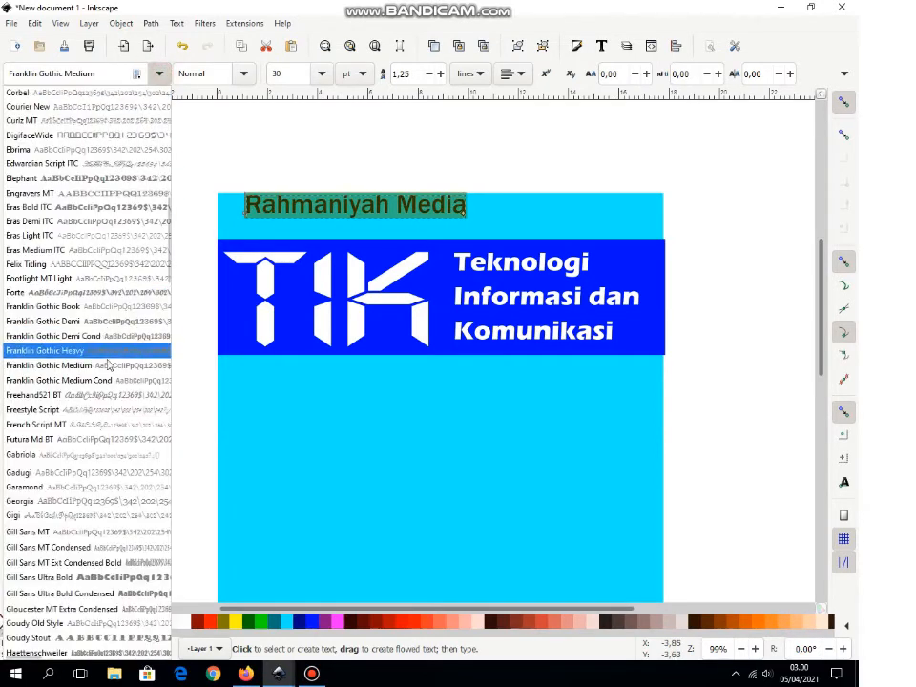
left_click(112, 395)
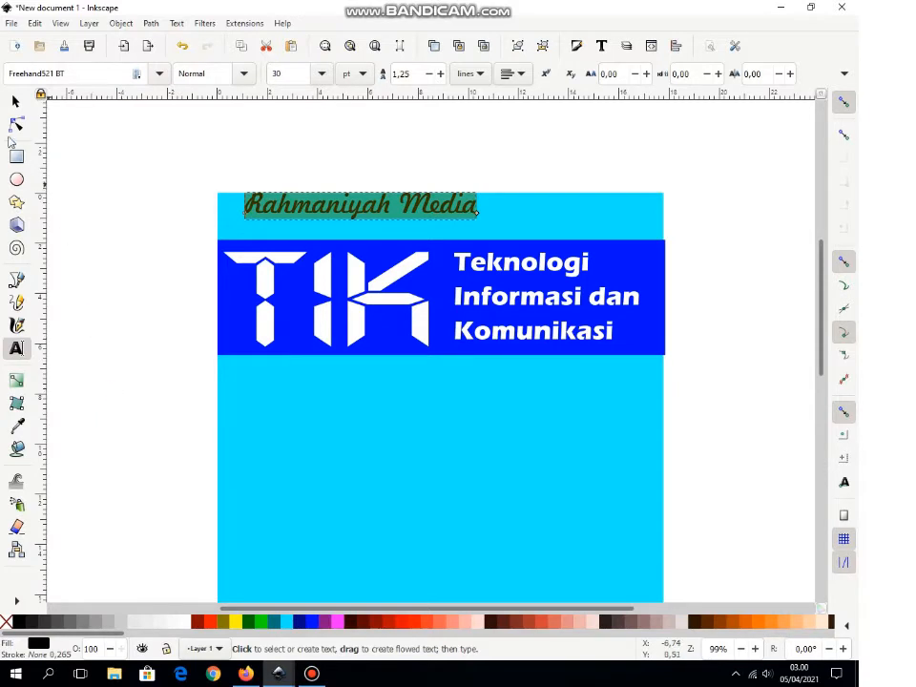
left_click(17, 101)
left_click_drag(361, 216, 342, 233)
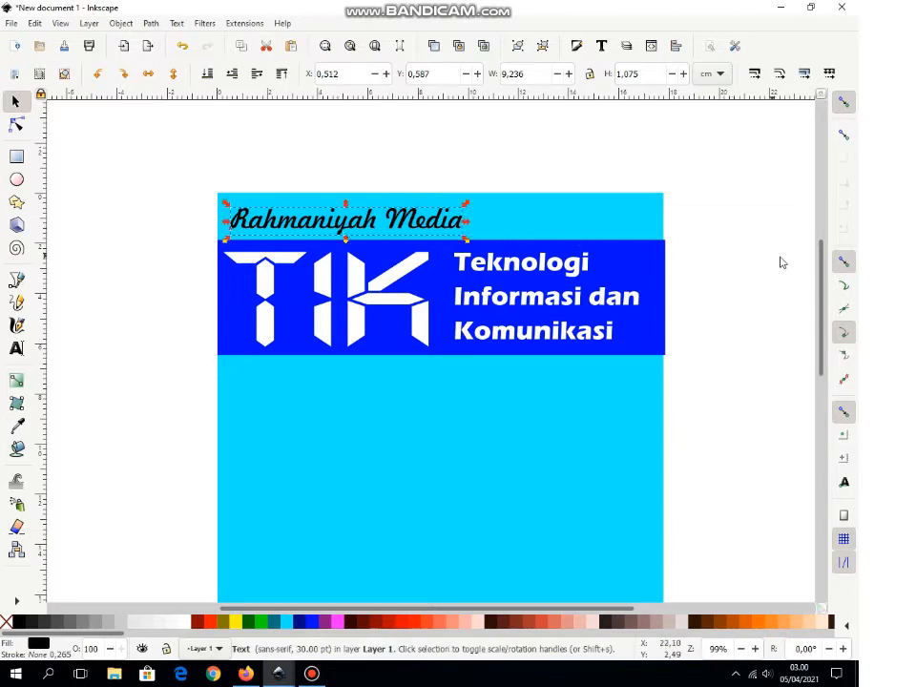
Step: Narrow the blue TIK banner to end at the cover's right edge, then zoom out to the whole page
left_click(734, 270)
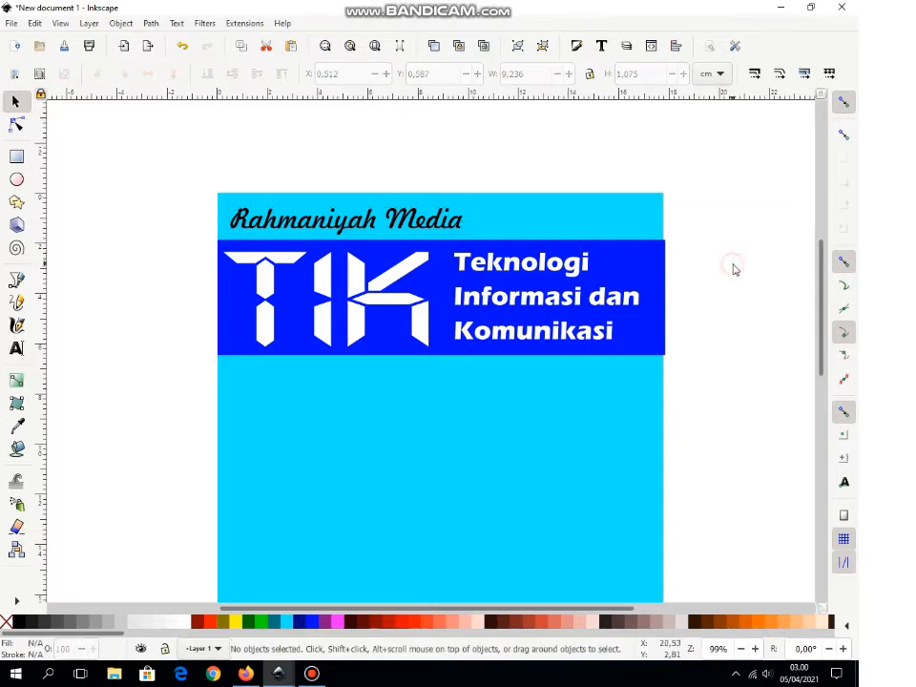
left_click(661, 258)
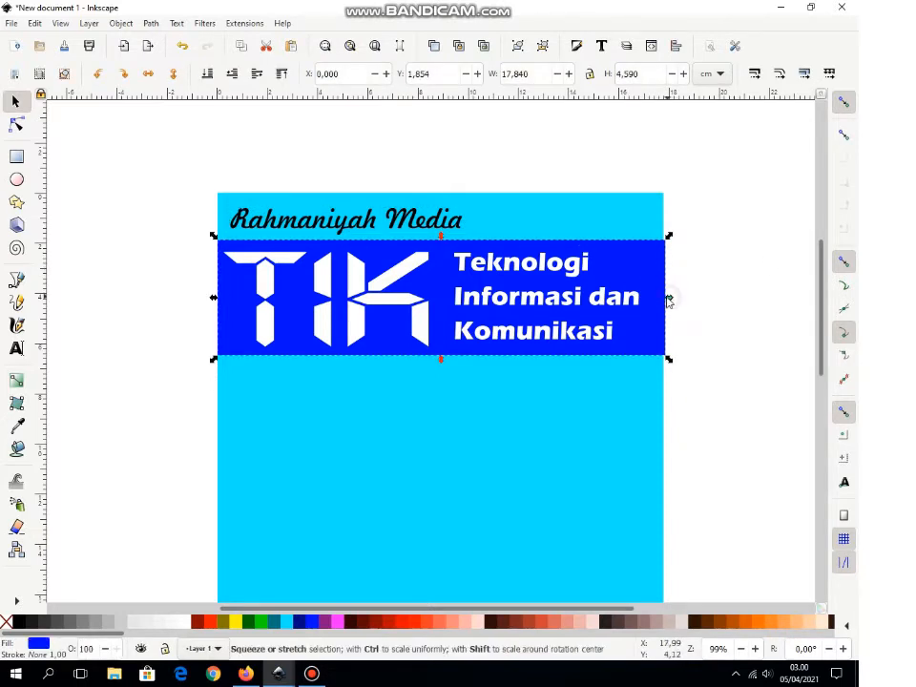
left_click_drag(669, 299, 670, 302)
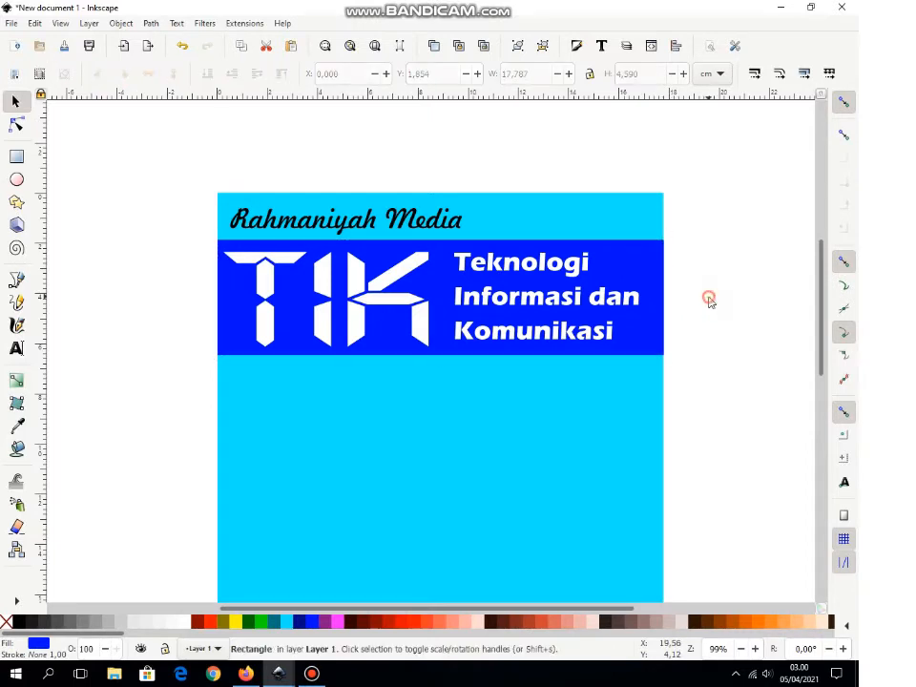
left_click(710, 304)
key("minus")
key("minus")
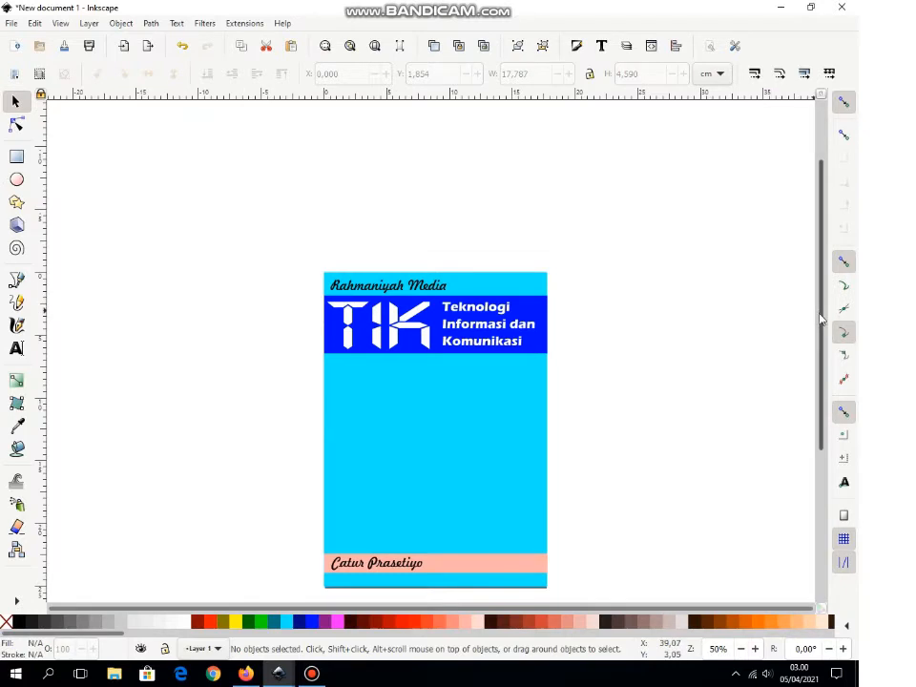
left_click_drag(827, 317, 831, 372)
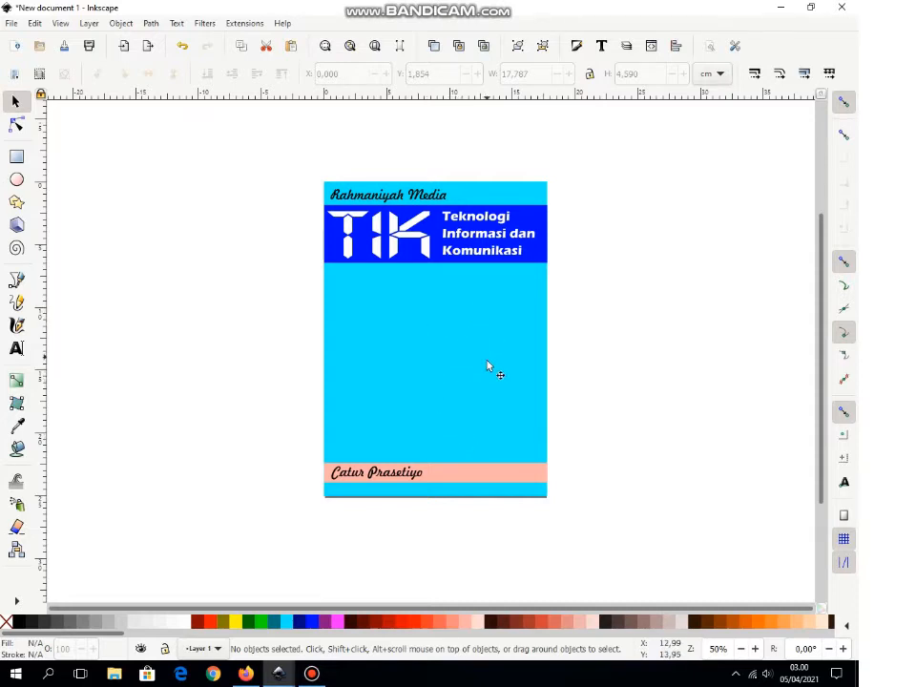
left_click(487, 426)
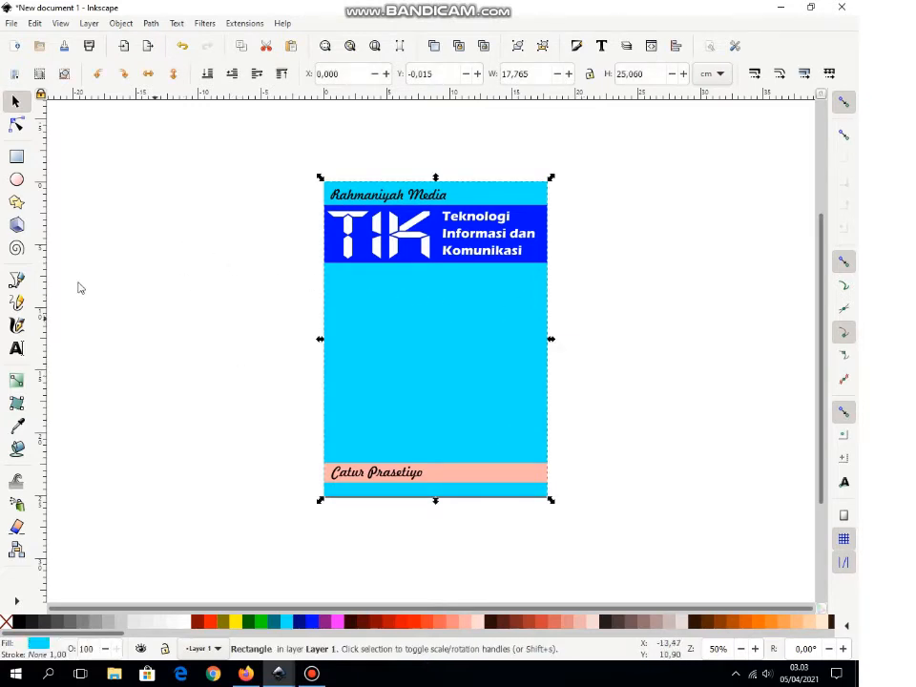
left_click(16, 156)
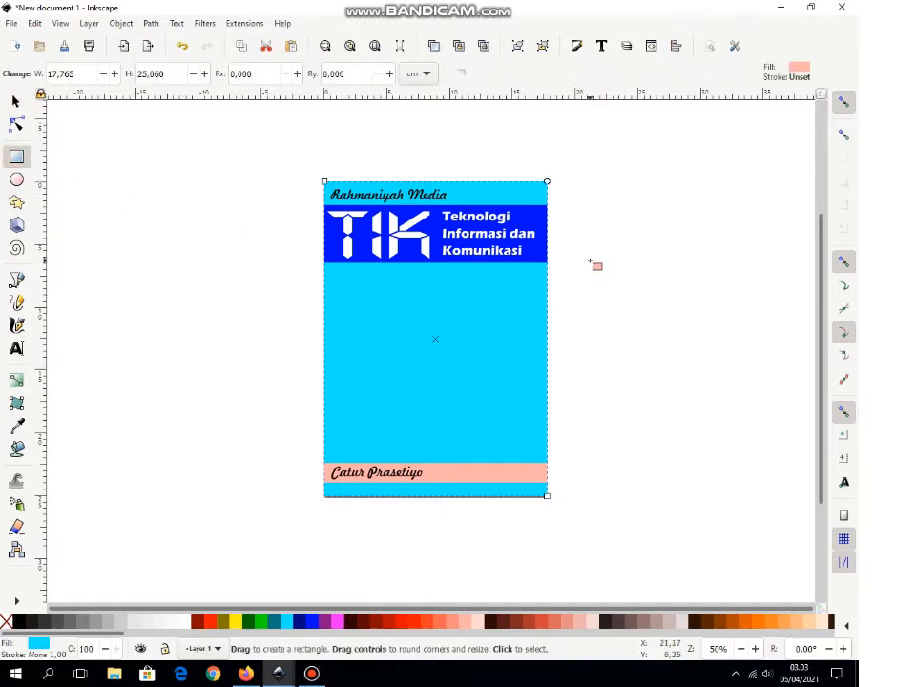
Step: Draw a square beside the cover and convert it to a path
left_click_drag(590, 260, 747, 455)
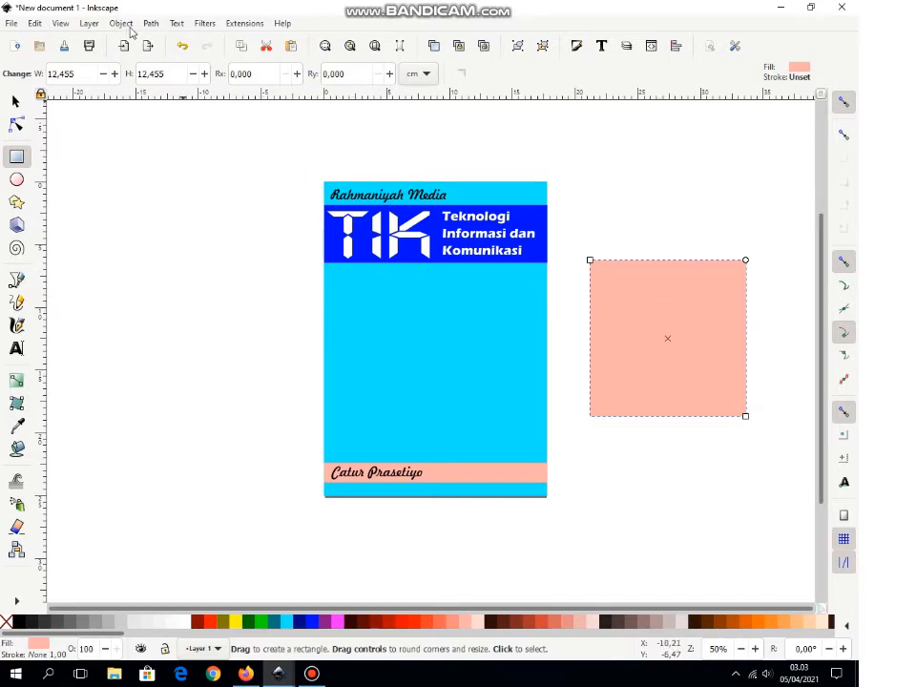
left_click(151, 24)
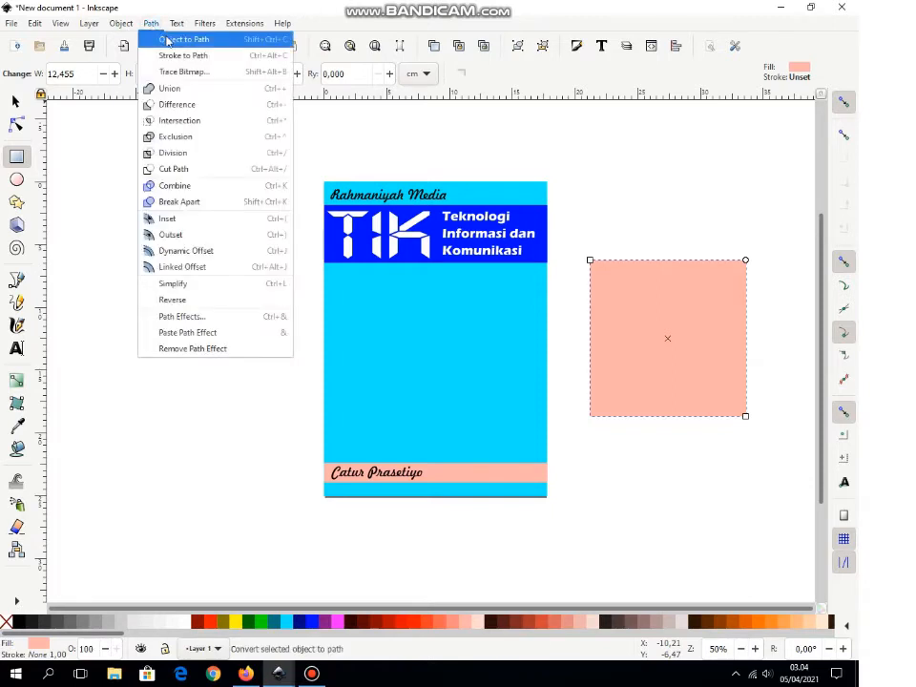
left_click(173, 41)
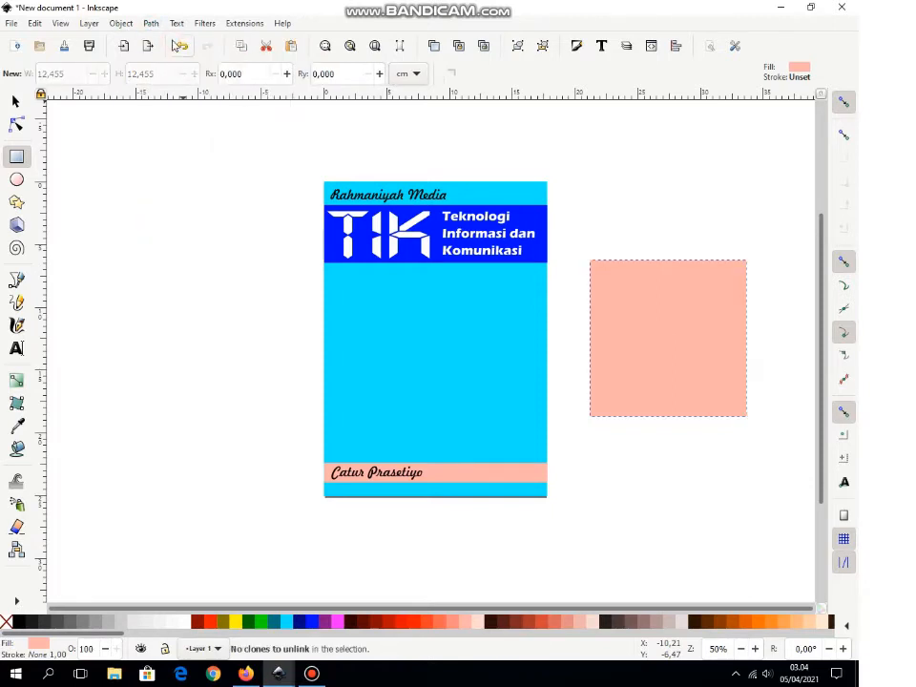
Step: Give the square a white fill and black outline, then rotate it 45° into a diamond
left_click(188, 625)
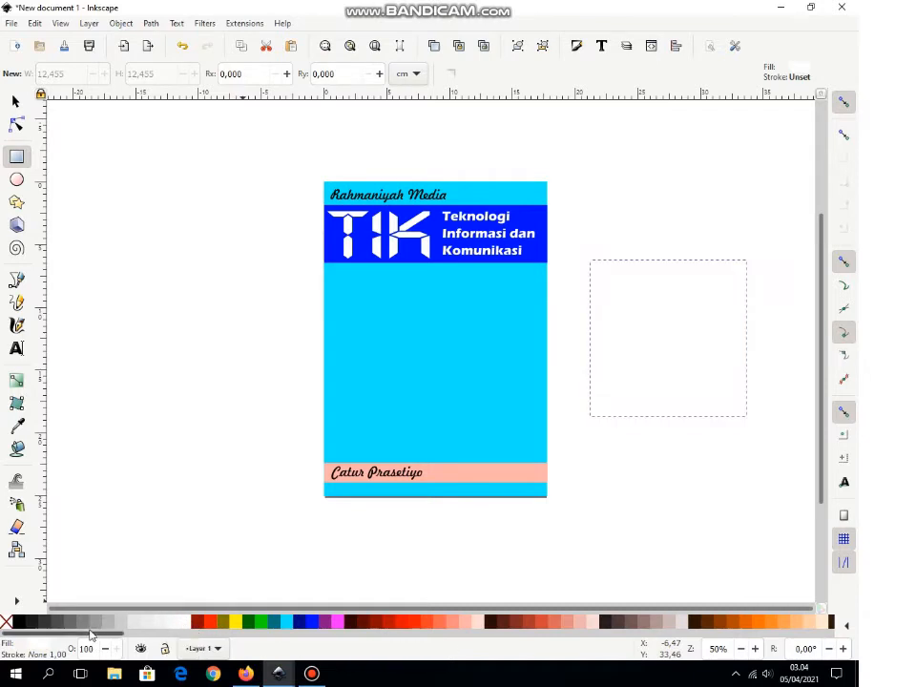
right_click(19, 626)
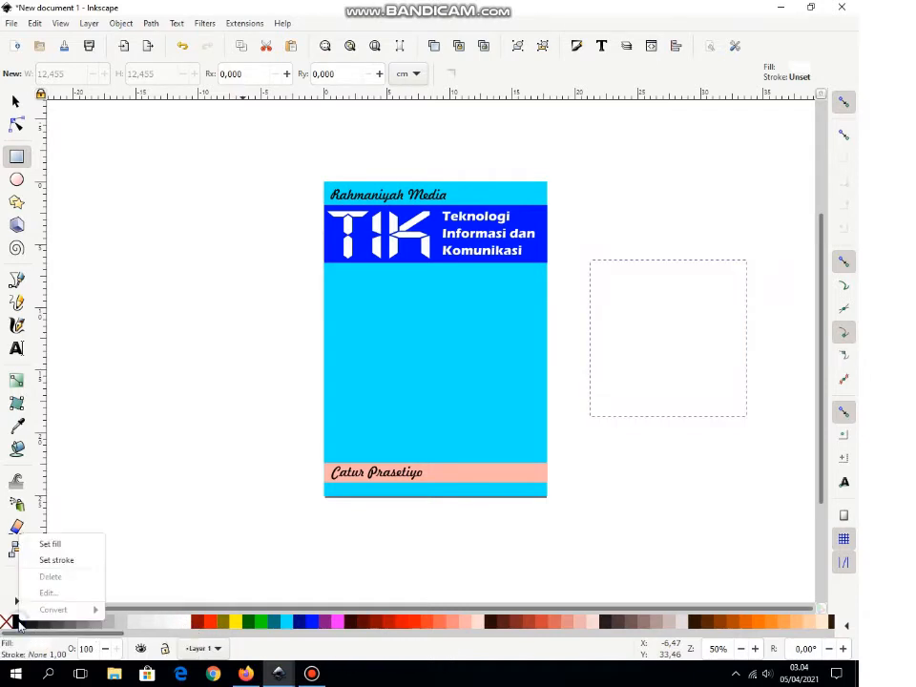
left_click(52, 562)
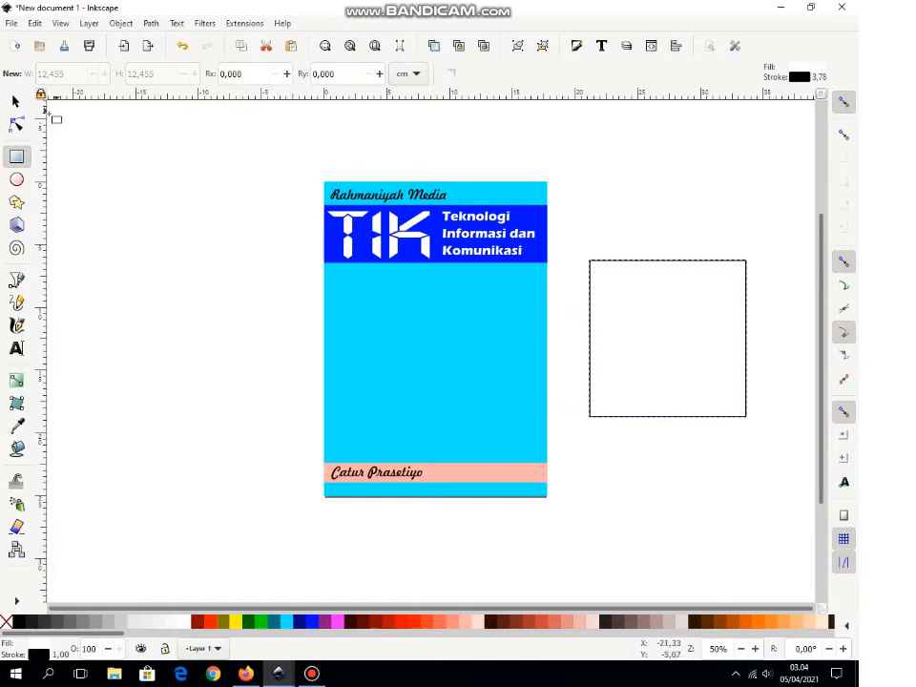
left_click(17, 102)
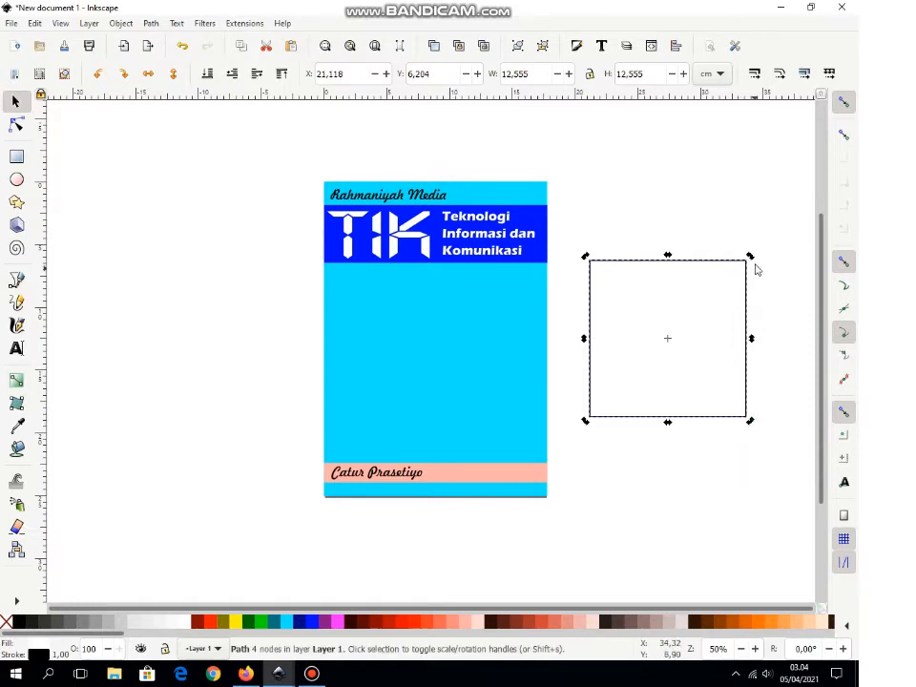
left_click_drag(754, 258, 784, 340)
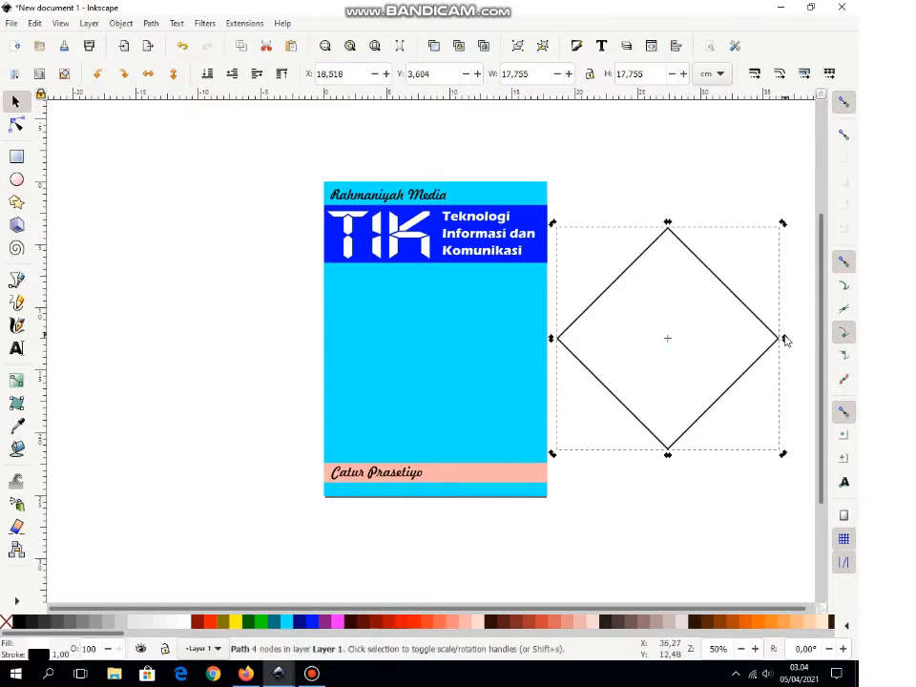
Step: Add nodes midway on the diamond's upper edges and pull the top node down into a heart notch
left_click(17, 126)
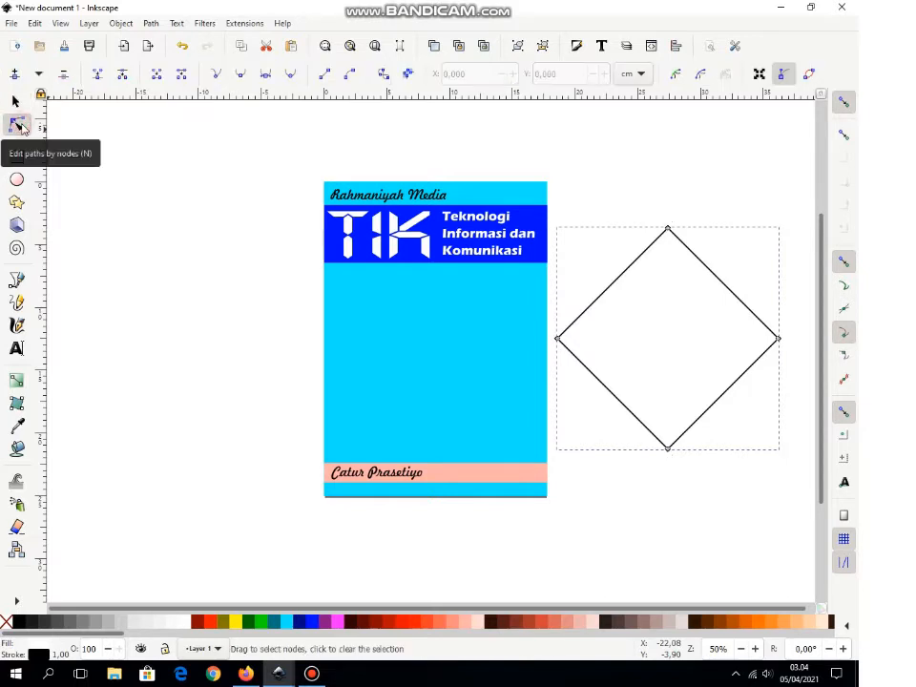
left_click(628, 295)
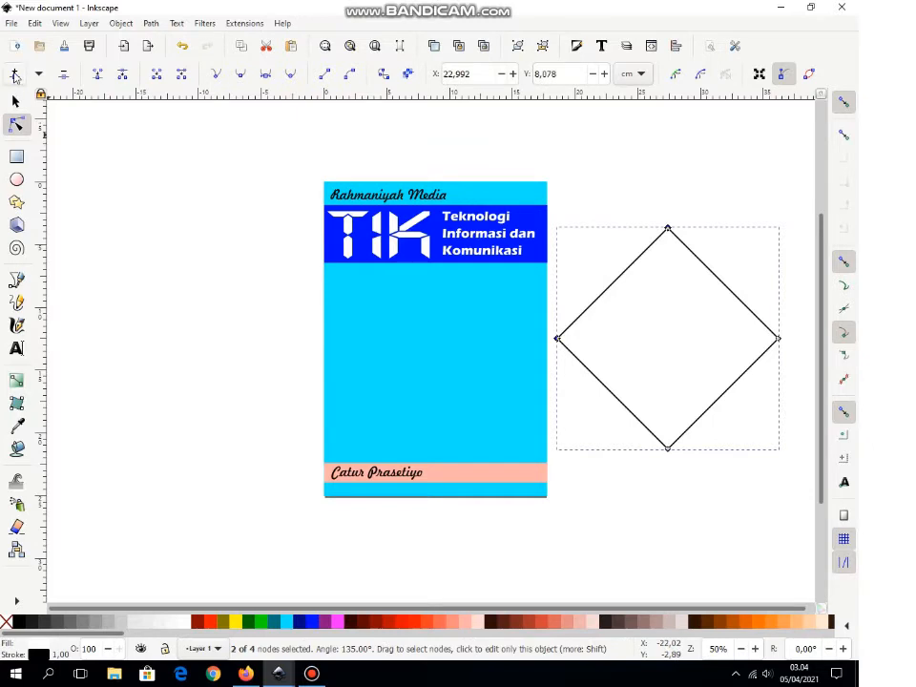
left_click(14, 75)
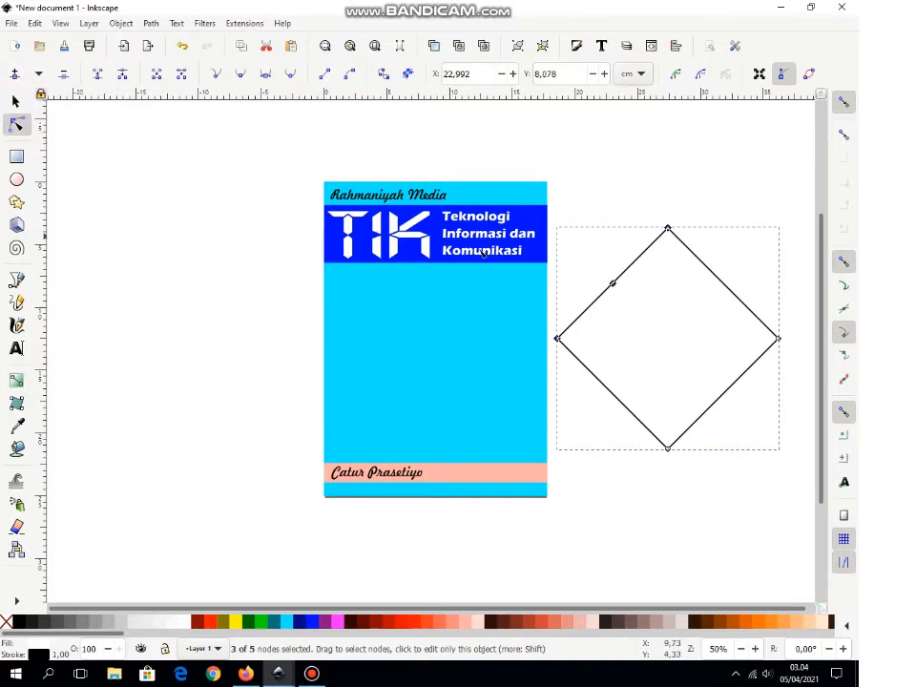
left_click(726, 286)
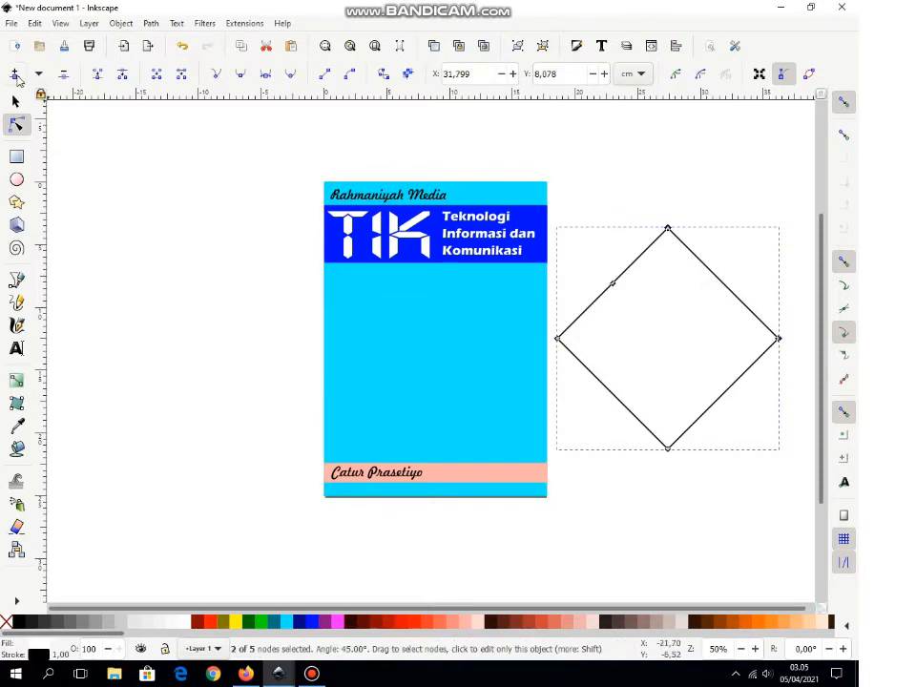
left_click(16, 77)
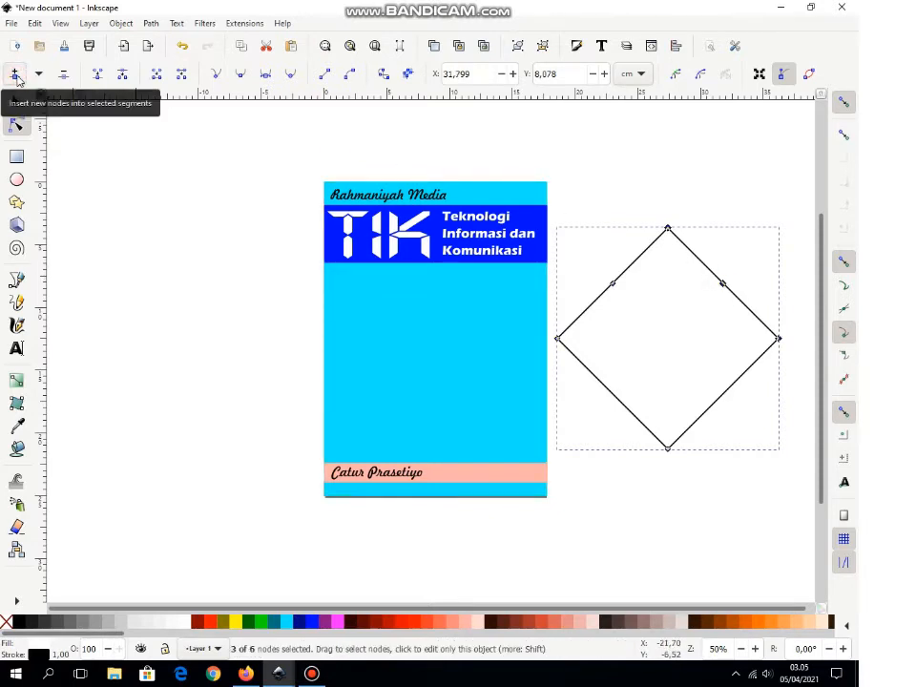
left_click(669, 230)
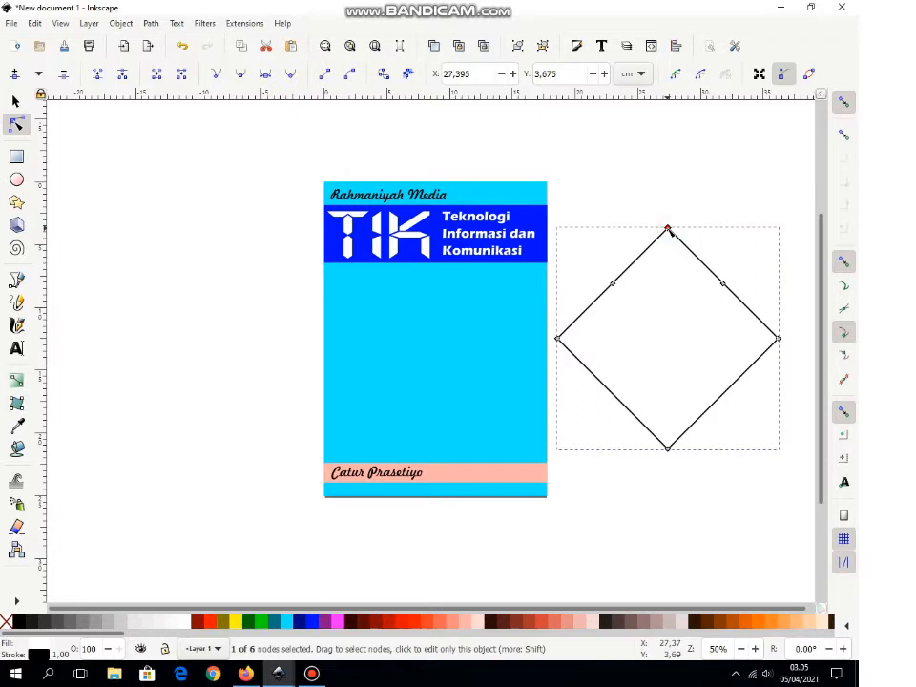
left_click_drag(670, 235, 669, 311)
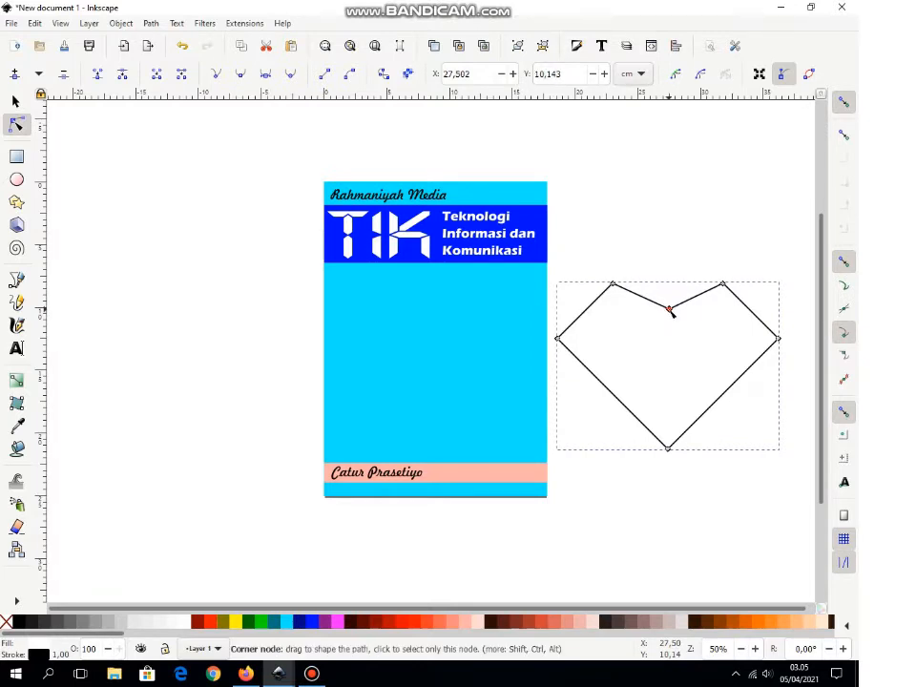
Step: Make the left and right side nodes symmetric so both heart lobes become curves
left_click(633, 255)
left_click_drag(605, 299, 540, 355)
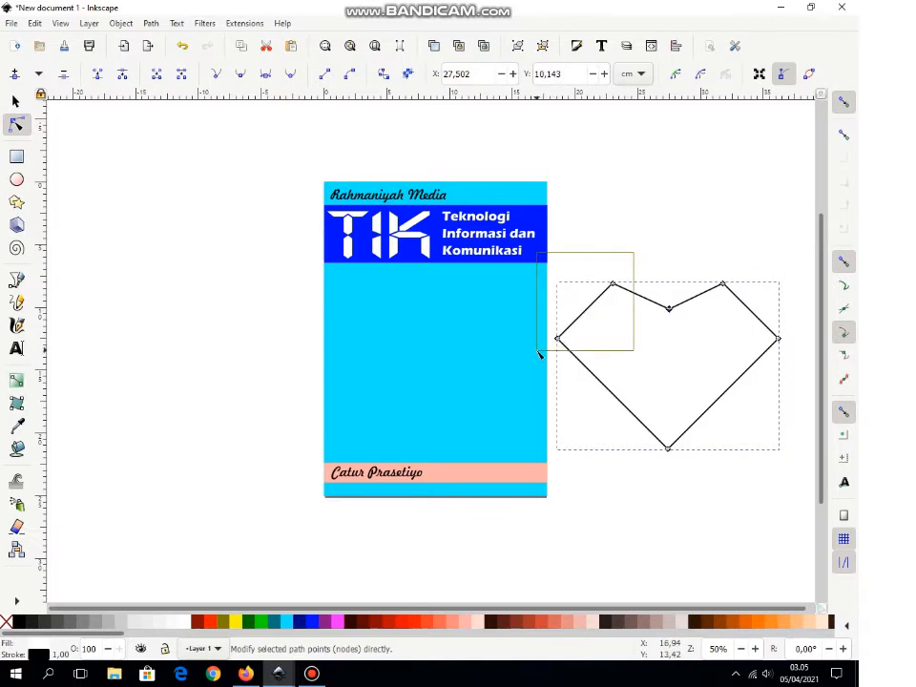
left_click_drag(540, 355, 540, 354)
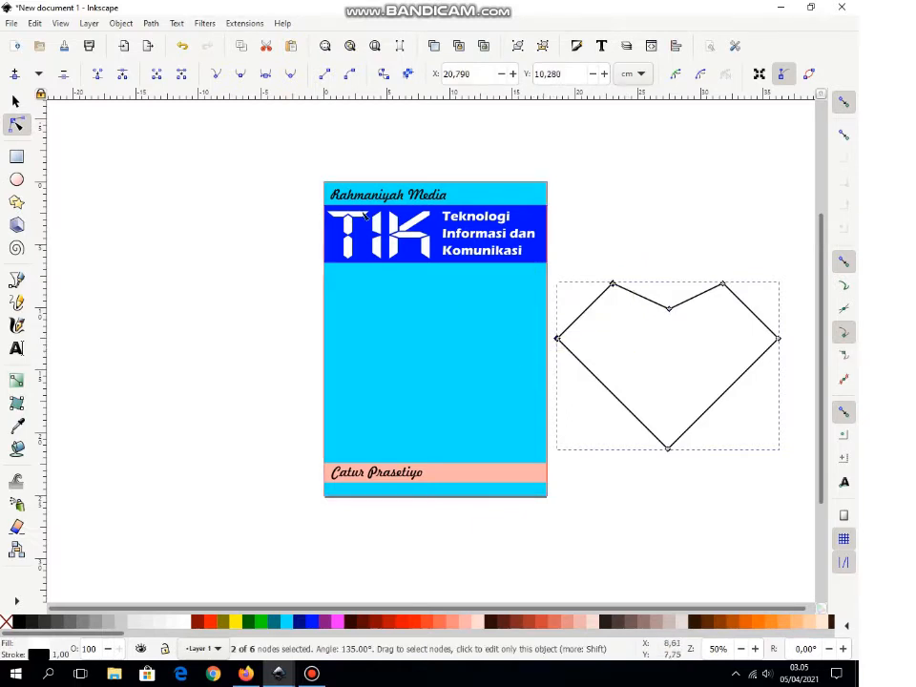
left_click(266, 82)
left_click_drag(703, 263, 794, 371)
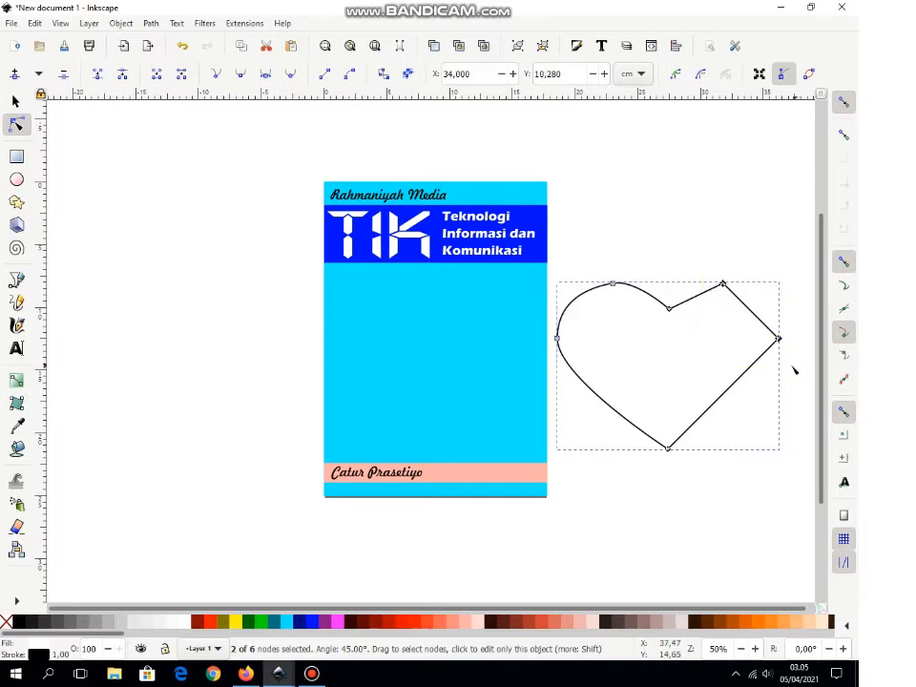
left_click(267, 82)
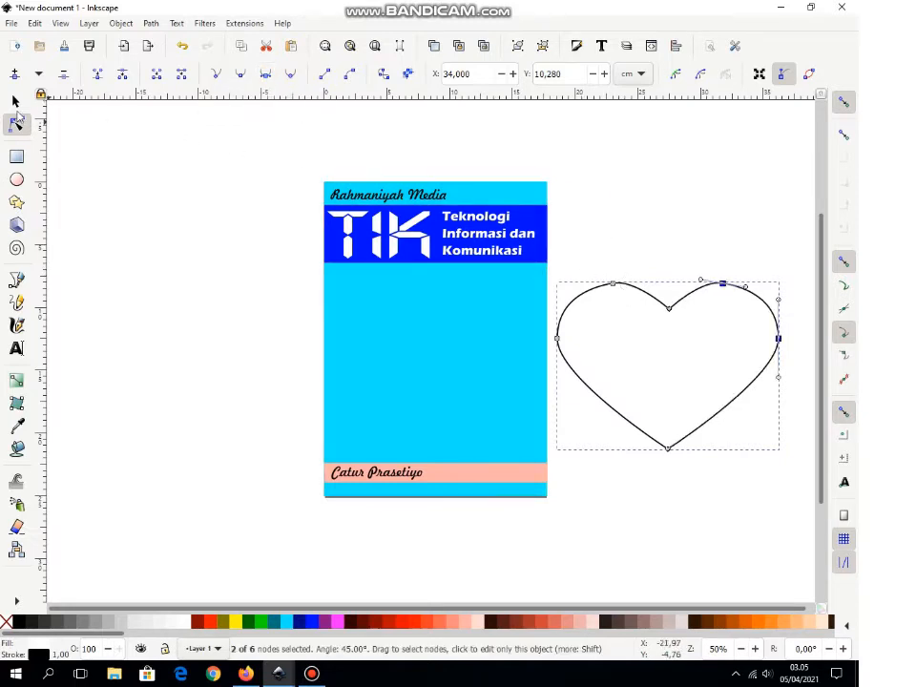
Step: Tilt the heart and place it beside the cover at X 19.083, Y 5.212
left_click(15, 101)
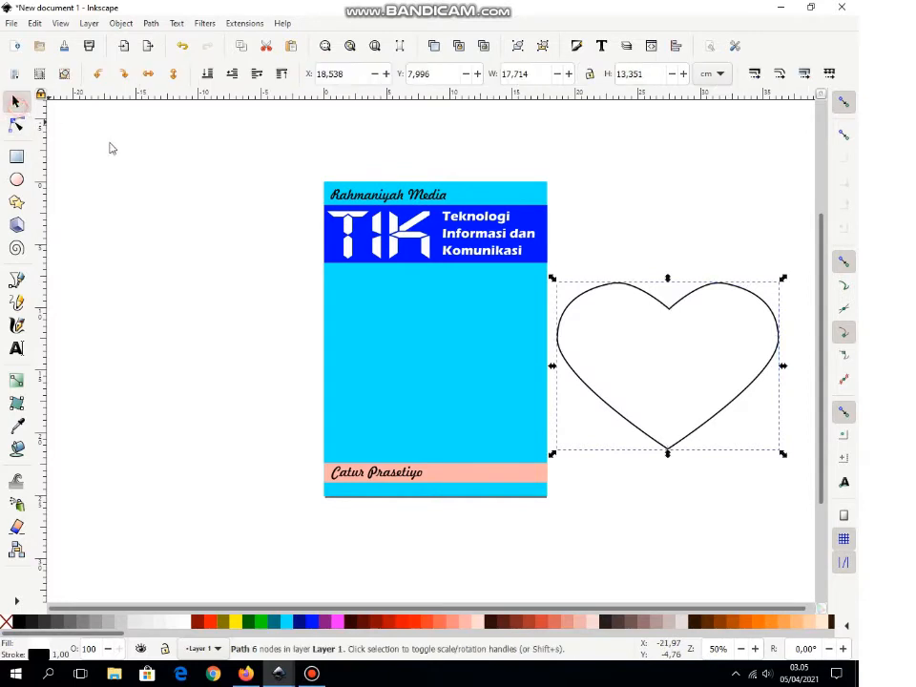
left_click(720, 418)
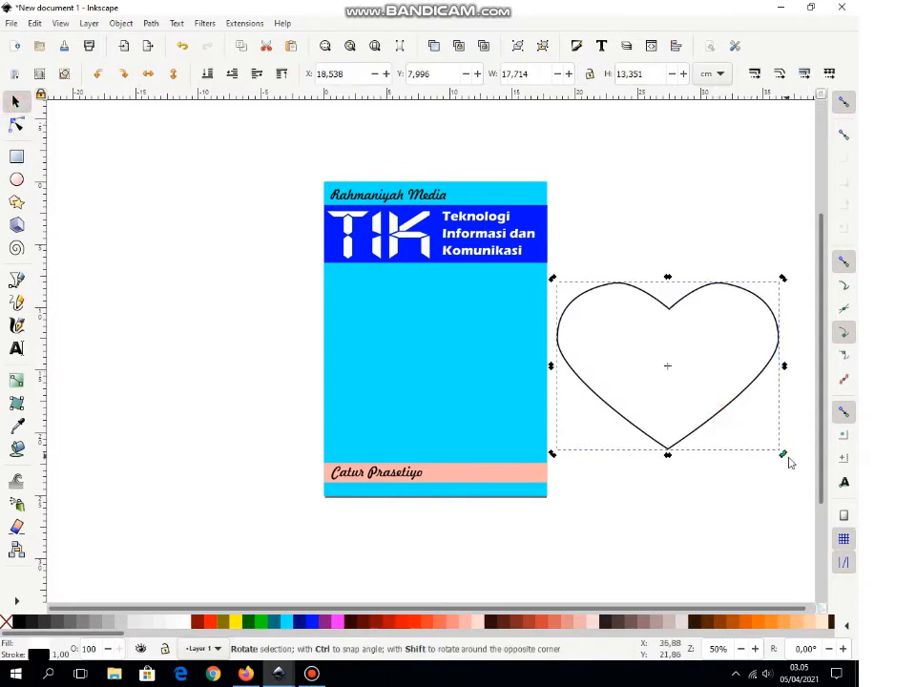
left_click_drag(784, 457, 813, 375)
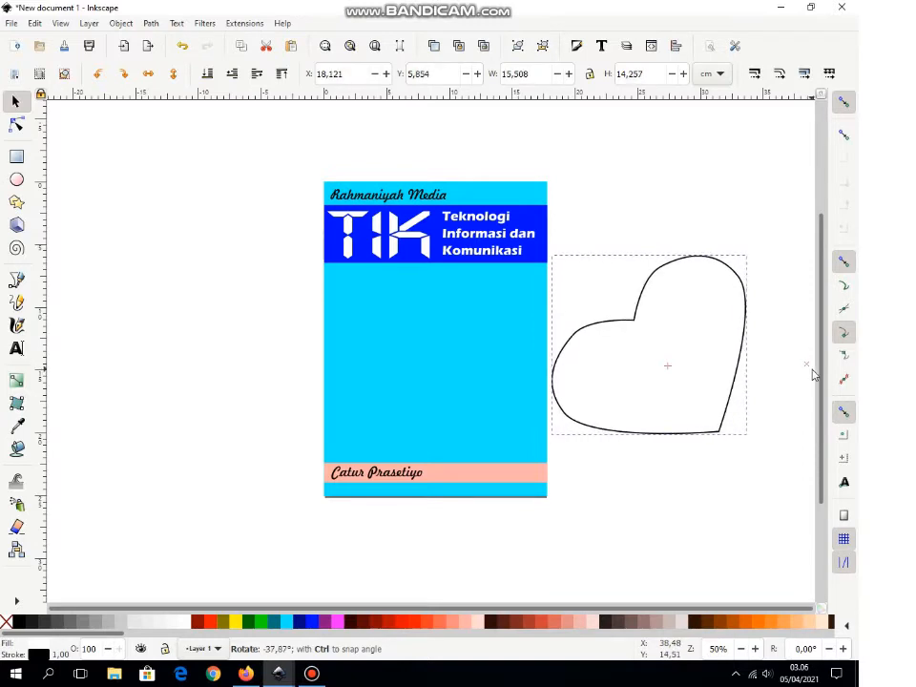
left_click_drag(814, 375, 812, 377)
left_click(773, 485)
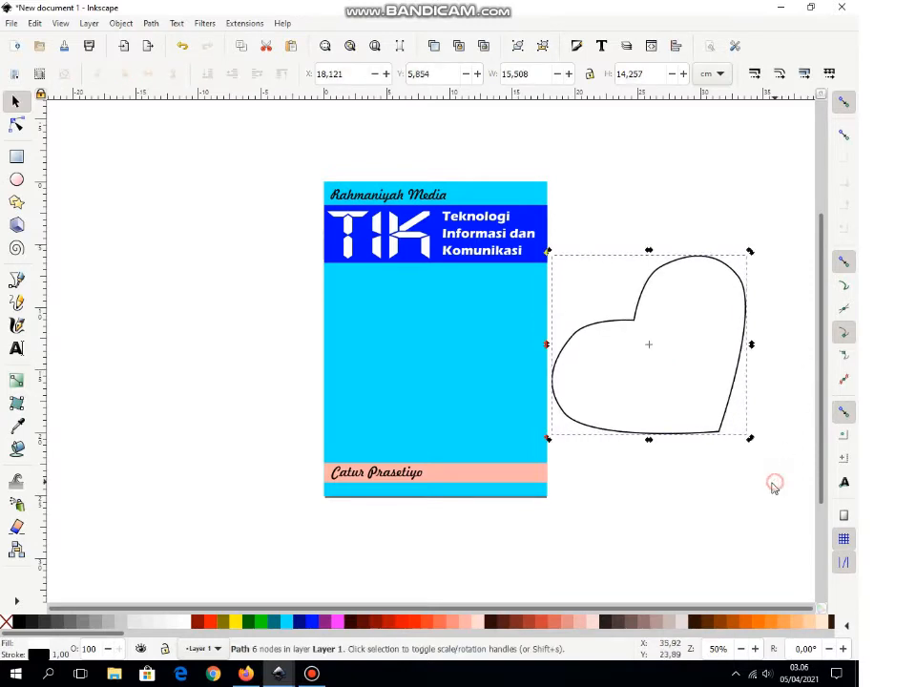
left_click_drag(718, 398, 747, 385)
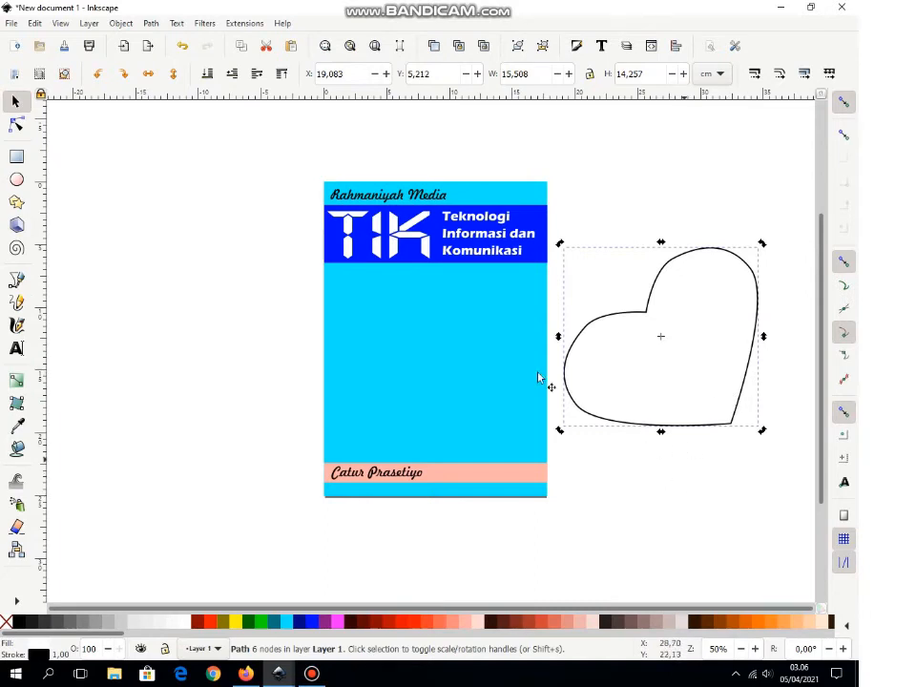
Step: Import the Desain Grafis photo as an embedded 31.750 × 20.743 cm image
left_click(10, 23)
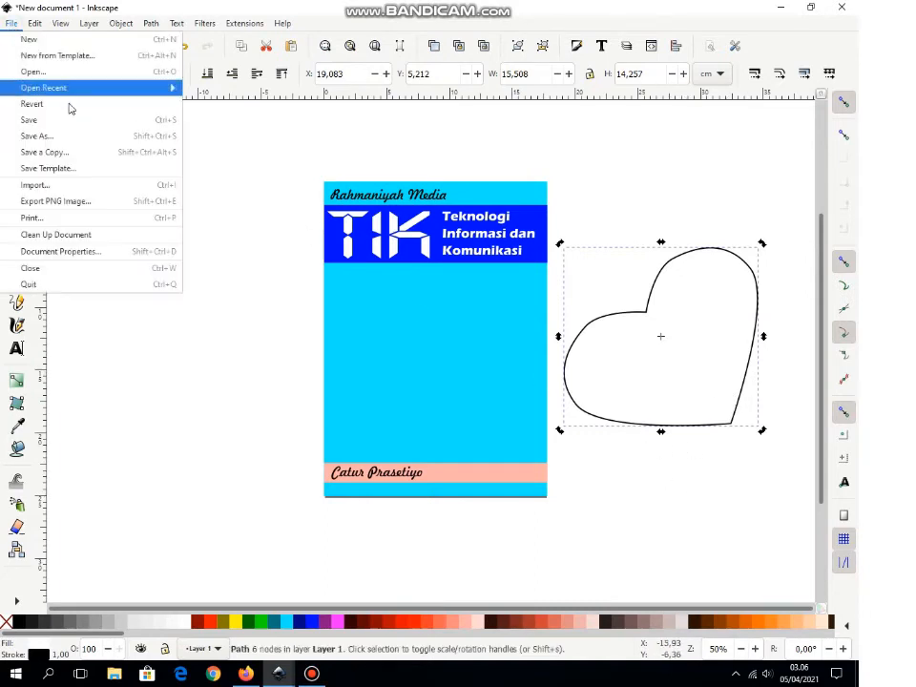
left_click(100, 191)
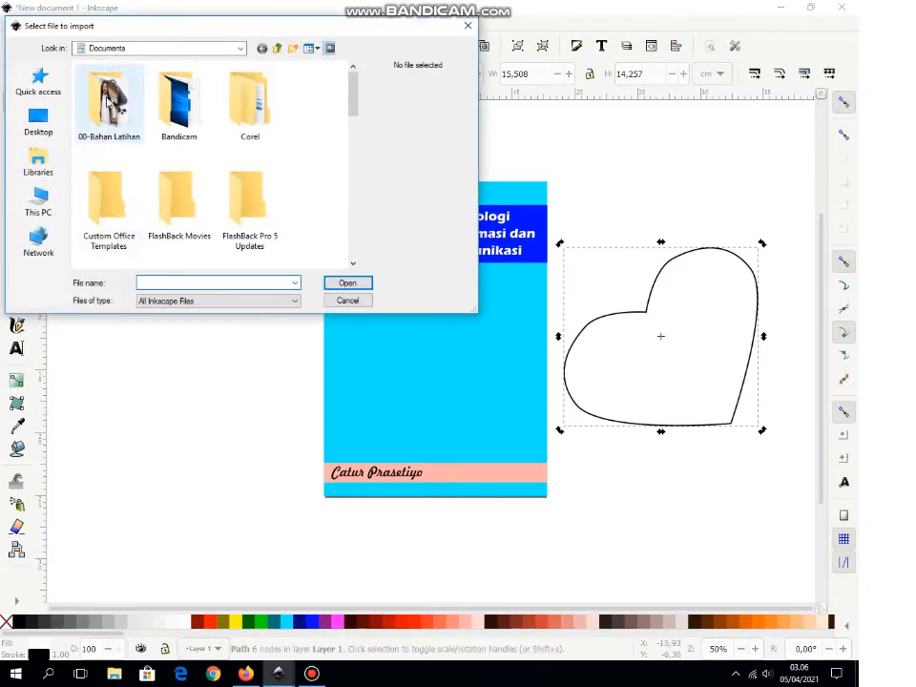
left_click_drag(358, 114, 361, 210)
left_click(176, 179)
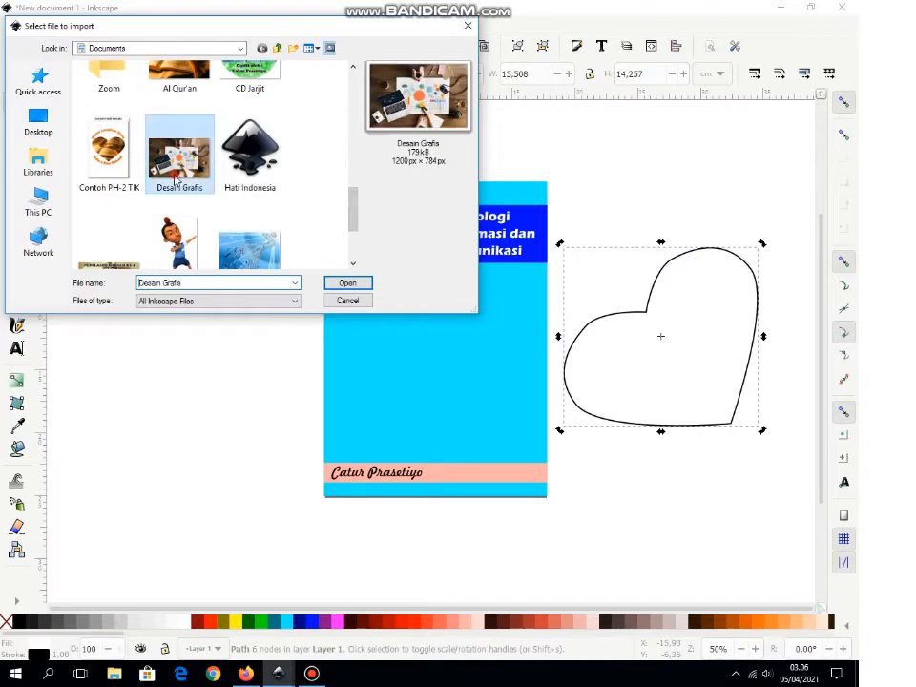
left_click(364, 284)
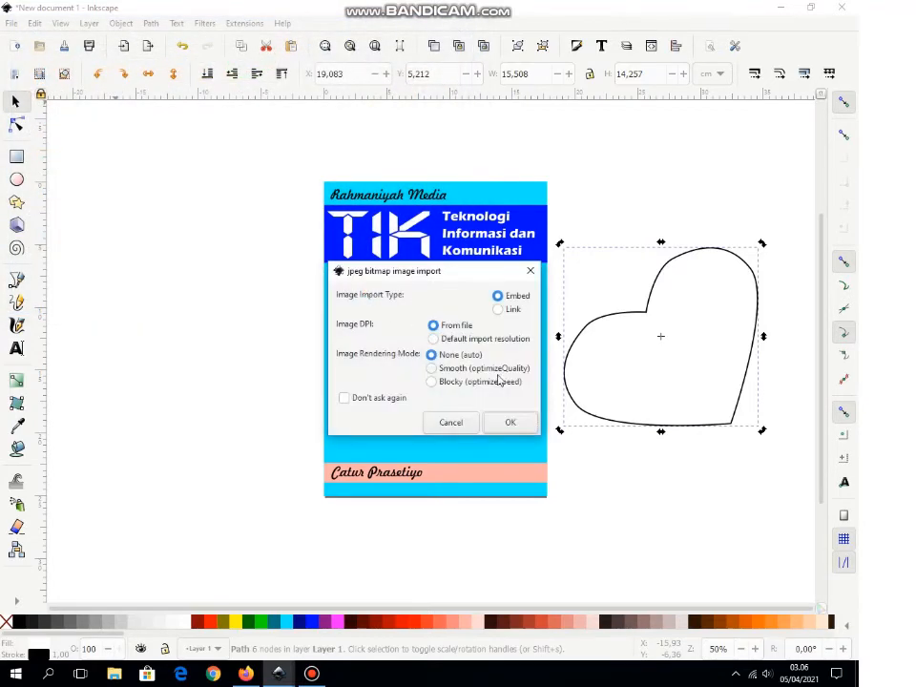
left_click(524, 423)
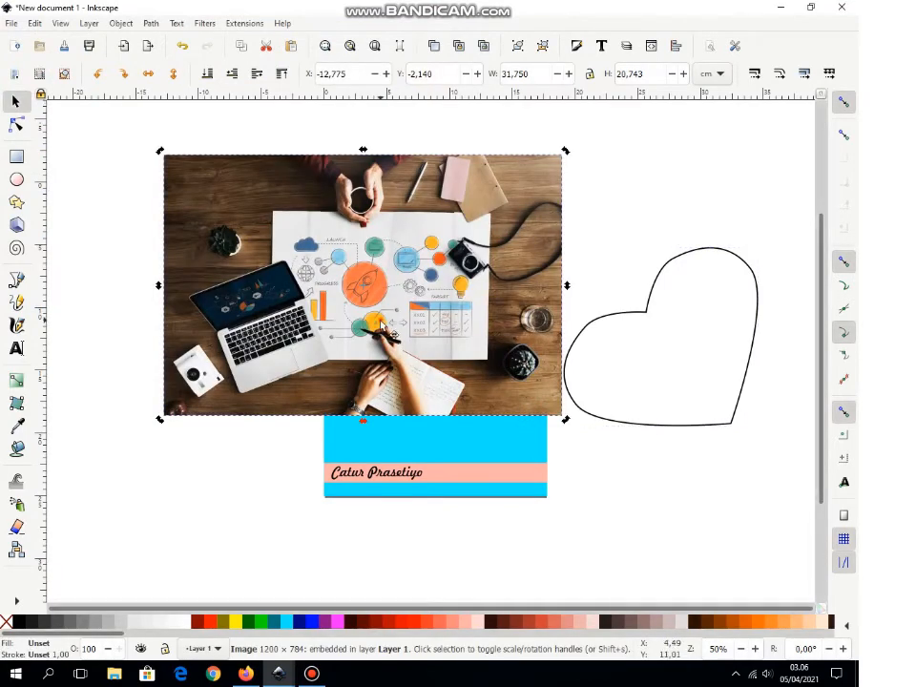
Step: Shrink the desk photo to 21.861 × 14.283 cm and align it with the cover top at Y 1.854
left_click_drag(416, 333, 661, 447)
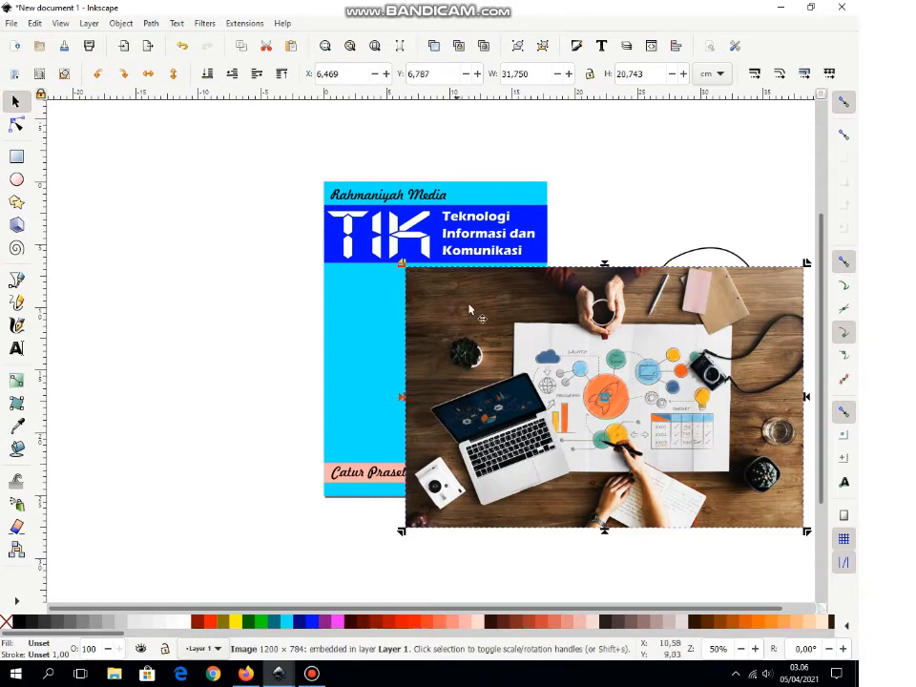
left_click_drag(411, 276, 527, 345)
left_click_drag(631, 443, 650, 331)
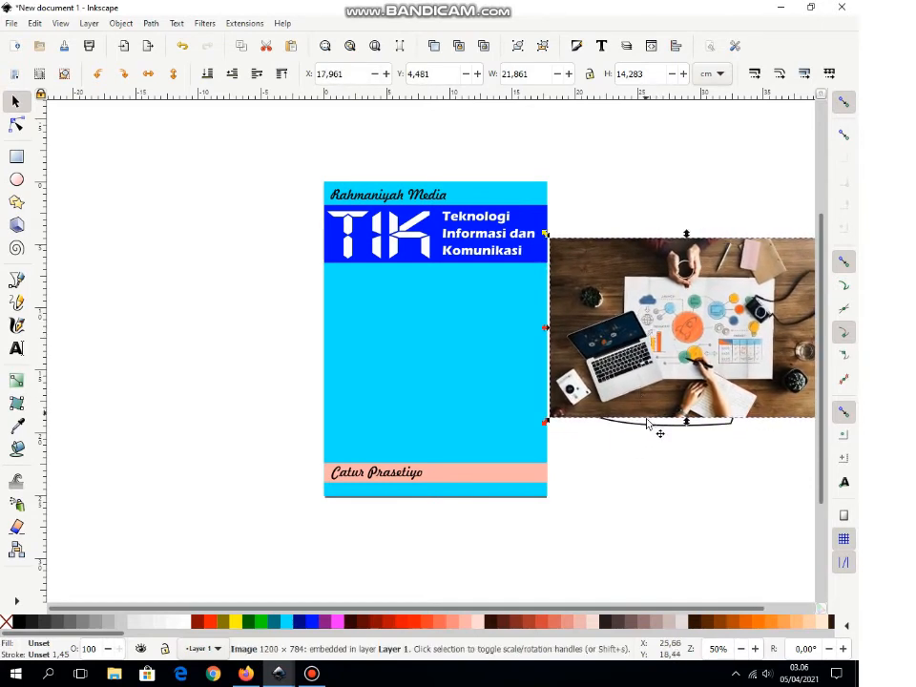
left_click(649, 430)
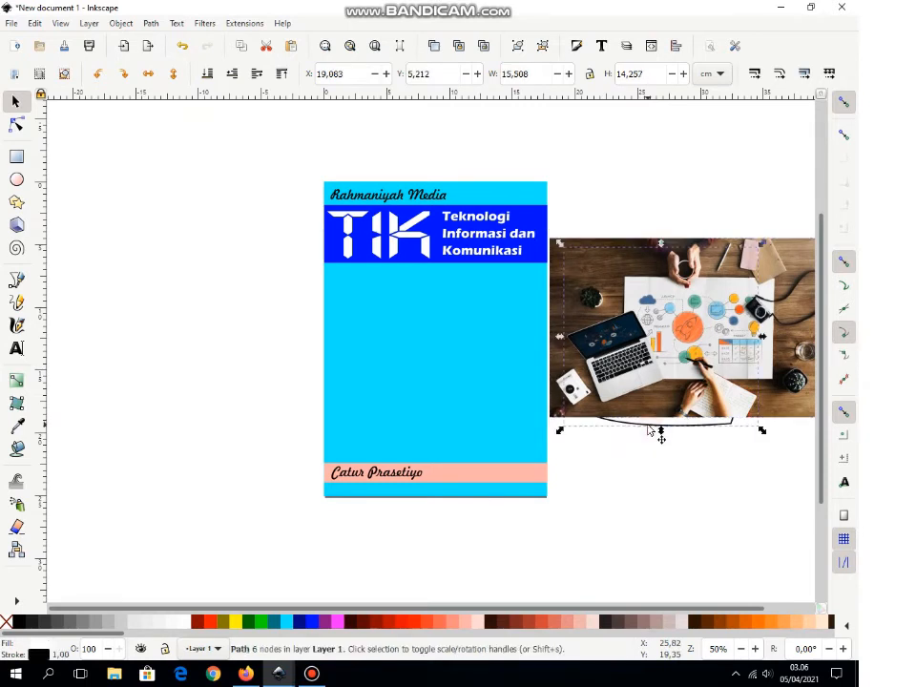
left_click_drag(649, 372, 653, 340)
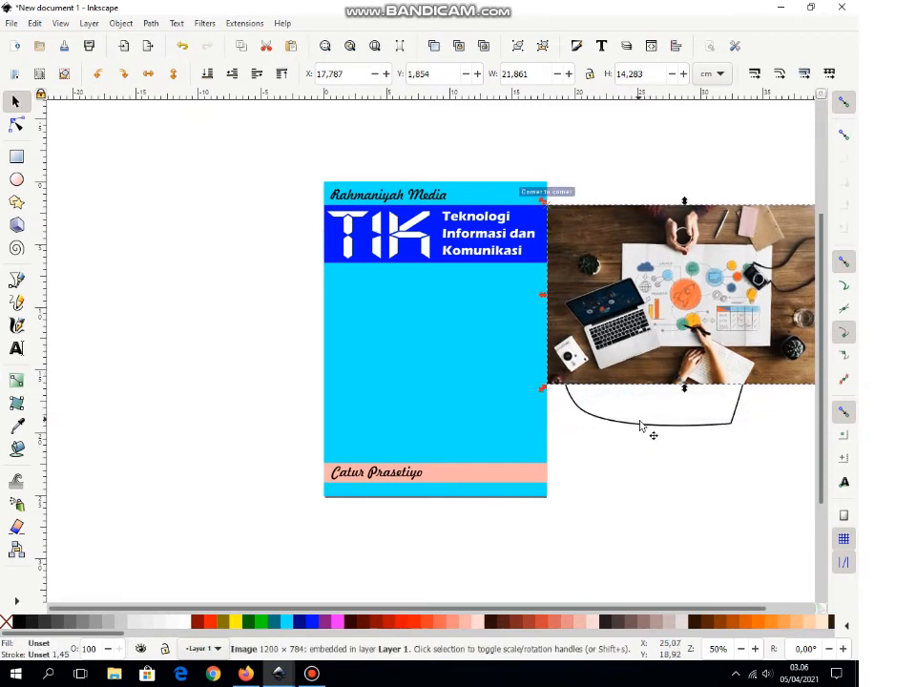
left_click(641, 430)
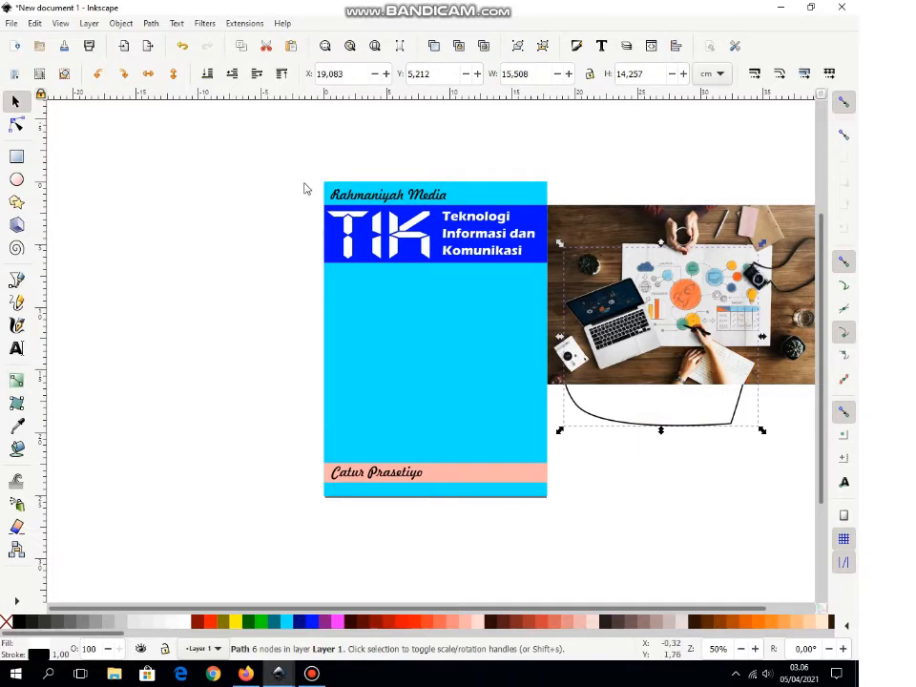
Step: Raise the heart shape to the top and centre it over the desk photo
left_click(282, 75)
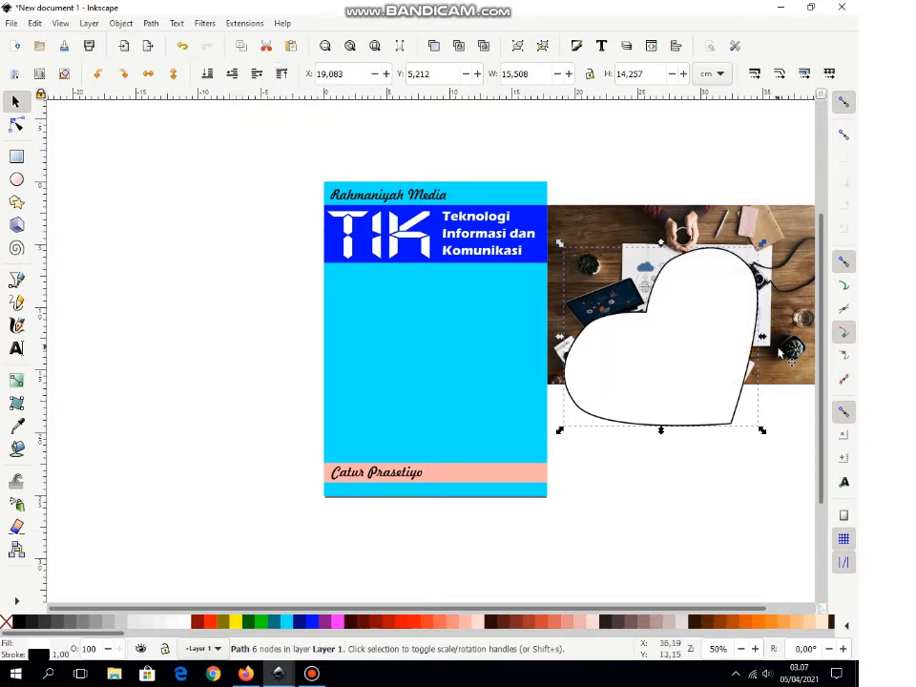
left_click_drag(705, 372, 696, 321)
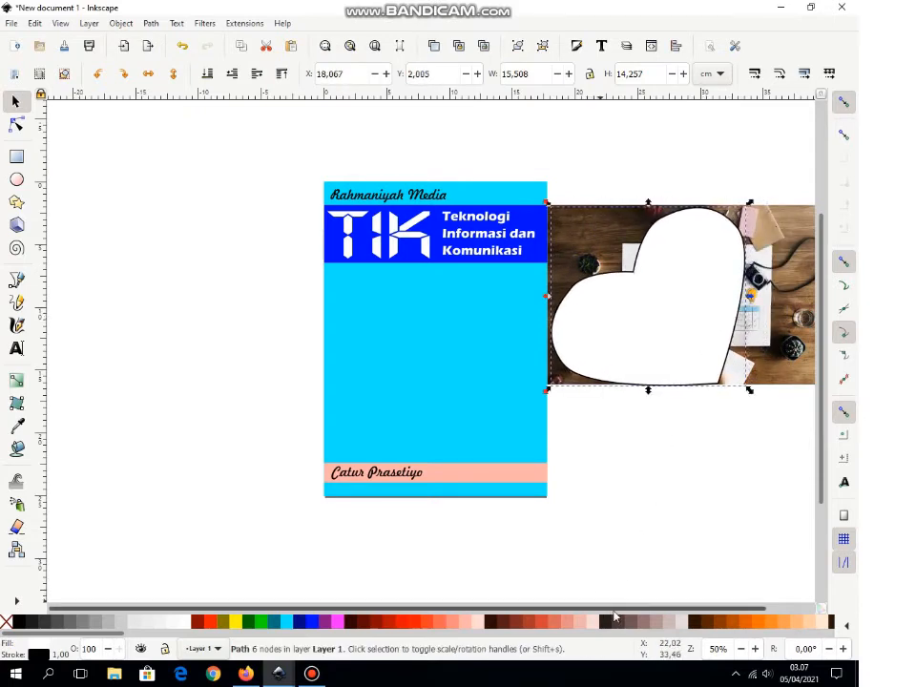
left_click_drag(623, 608, 682, 609)
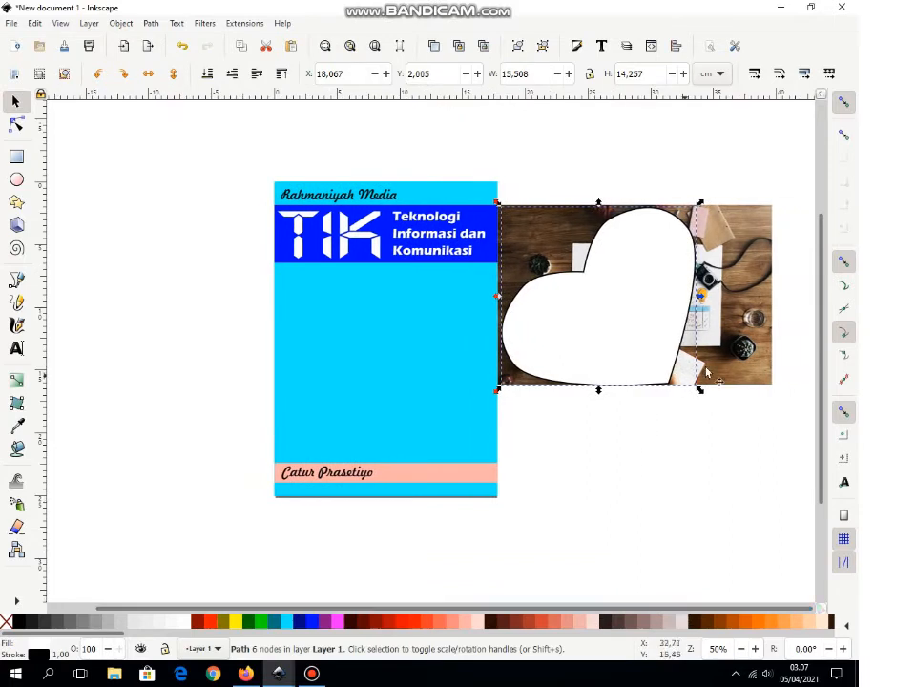
left_click_drag(719, 362, 739, 363)
left_click_drag(634, 347, 657, 352)
Step: Select the desk photo and the heart together
left_click(807, 219)
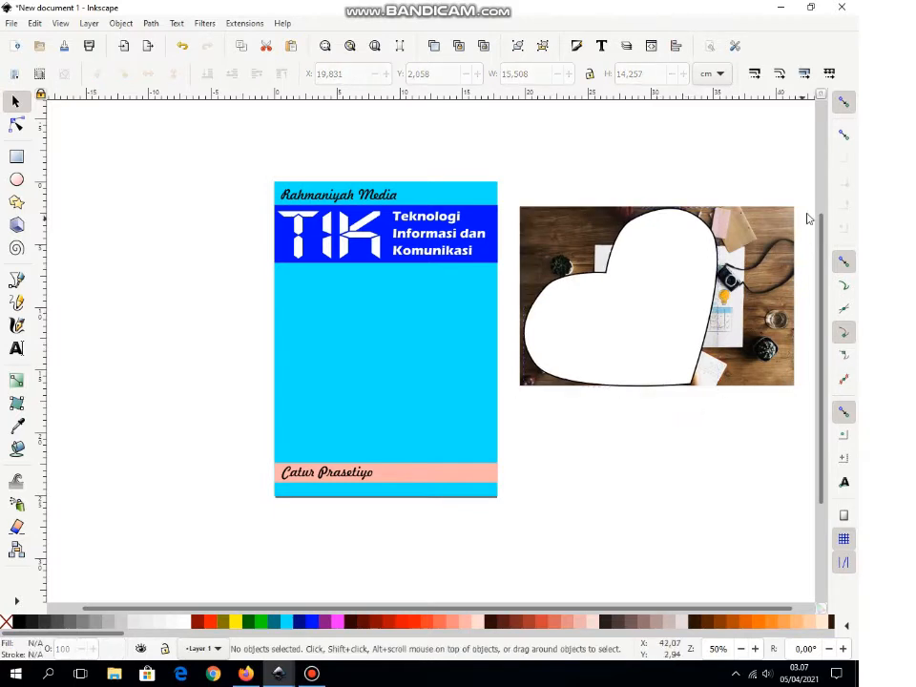
left_click_drag(810, 189, 505, 417)
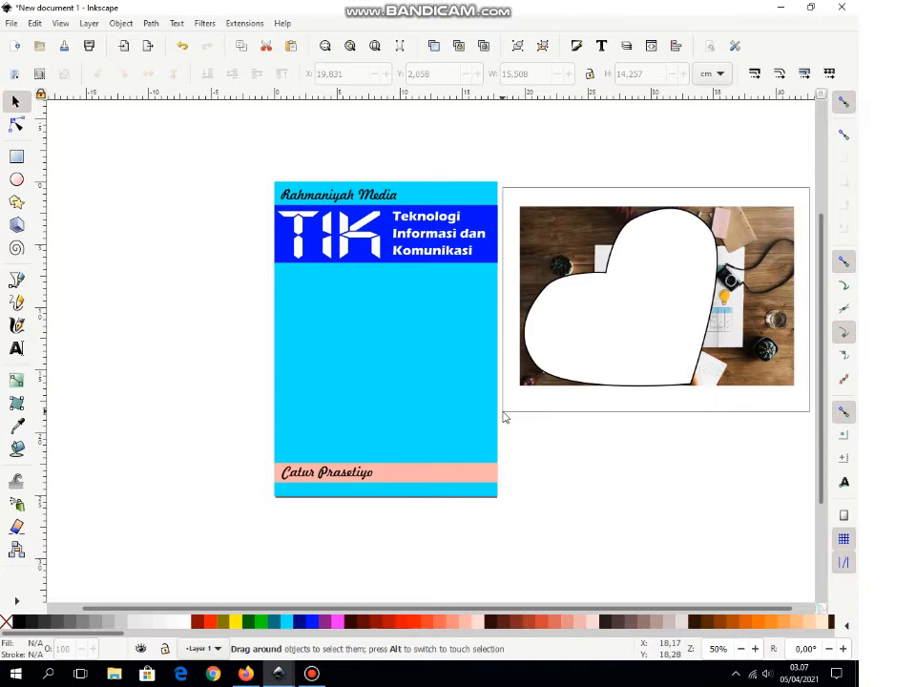
left_click_drag(505, 417, 504, 417)
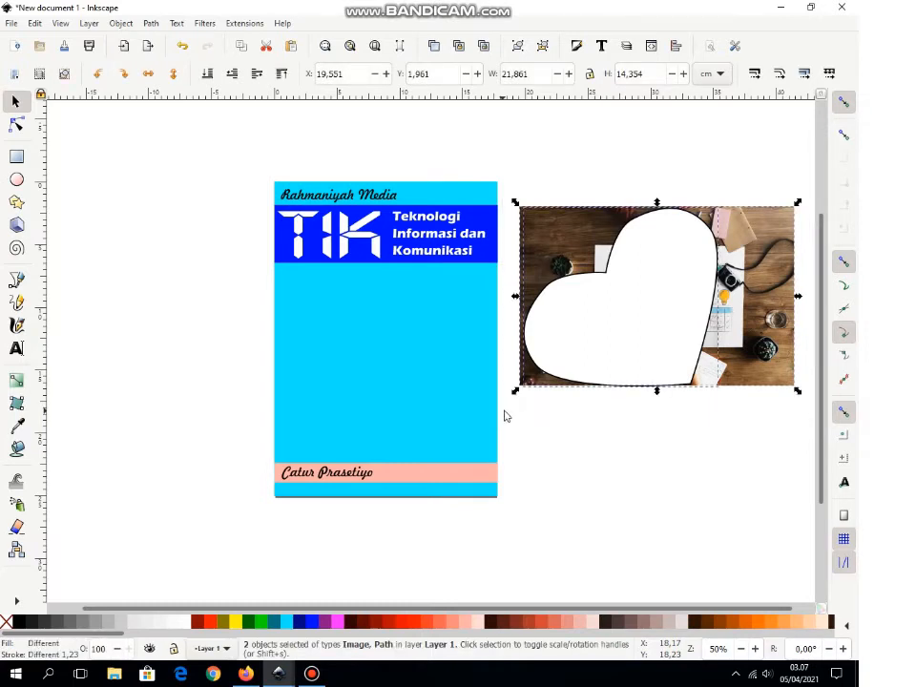
Step: Clip the desk photo to the heart and move it to the cover's middle
right_click(645, 338)
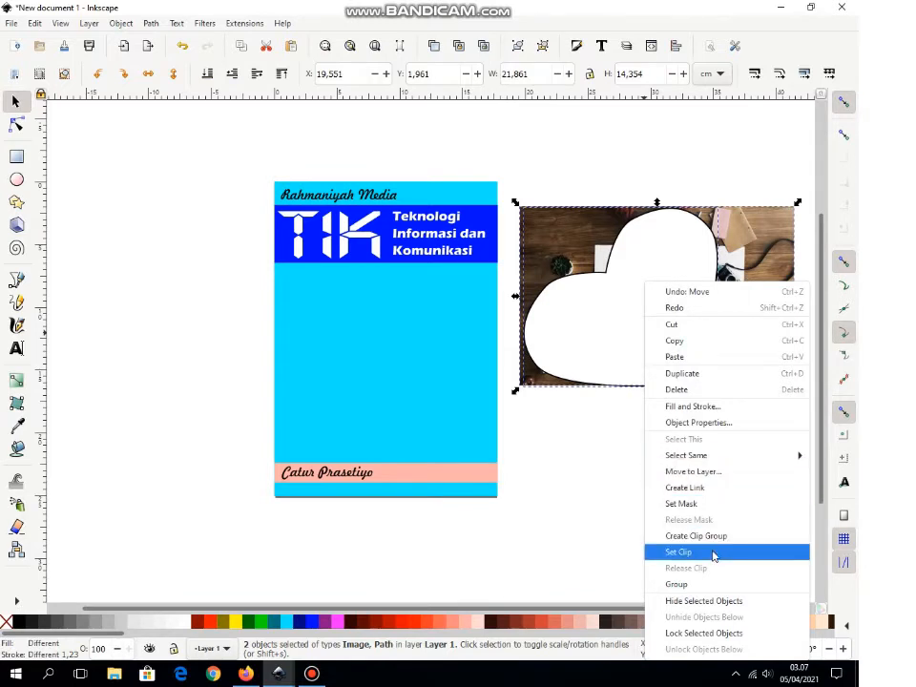
left_click(679, 552)
left_click_drag(660, 350, 423, 420)
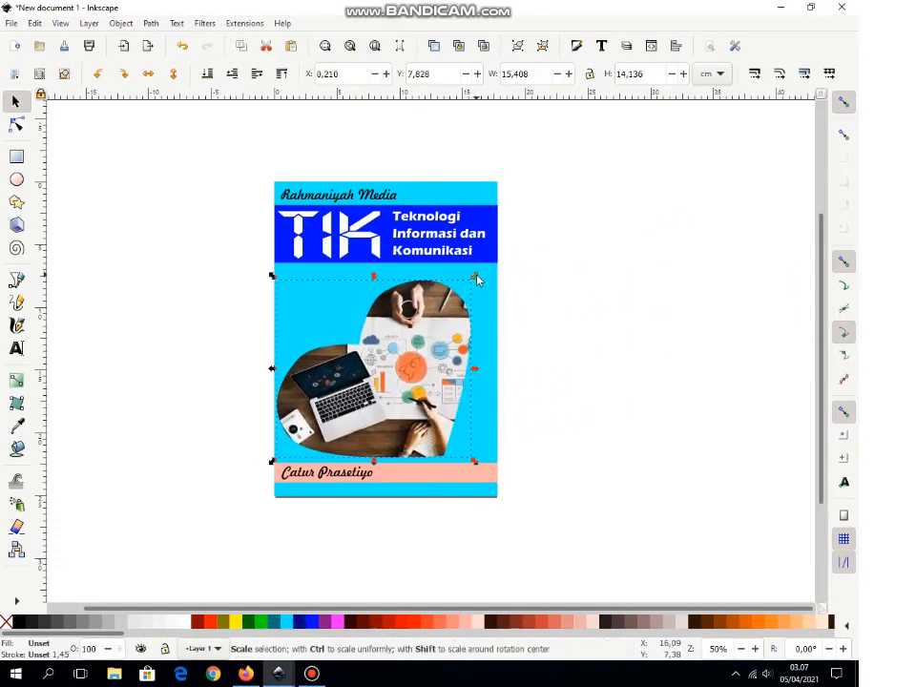
Step: Enlarge the clipped photo slightly and fine-tune it to X 0.317, Y 6.598
left_click_drag(473, 277, 511, 262)
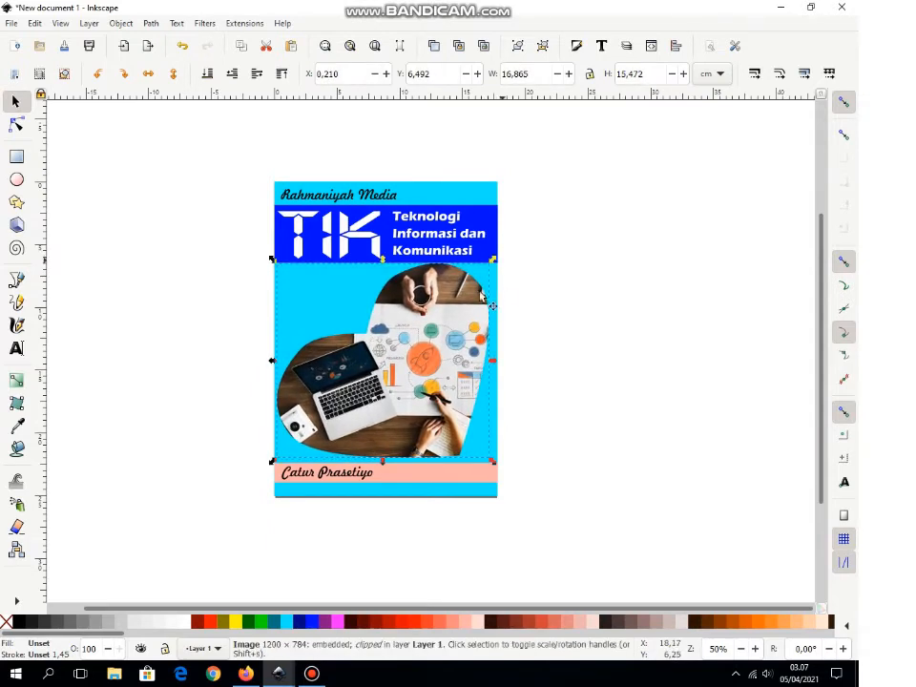
left_click_drag(450, 383, 453, 383)
left_click(629, 347)
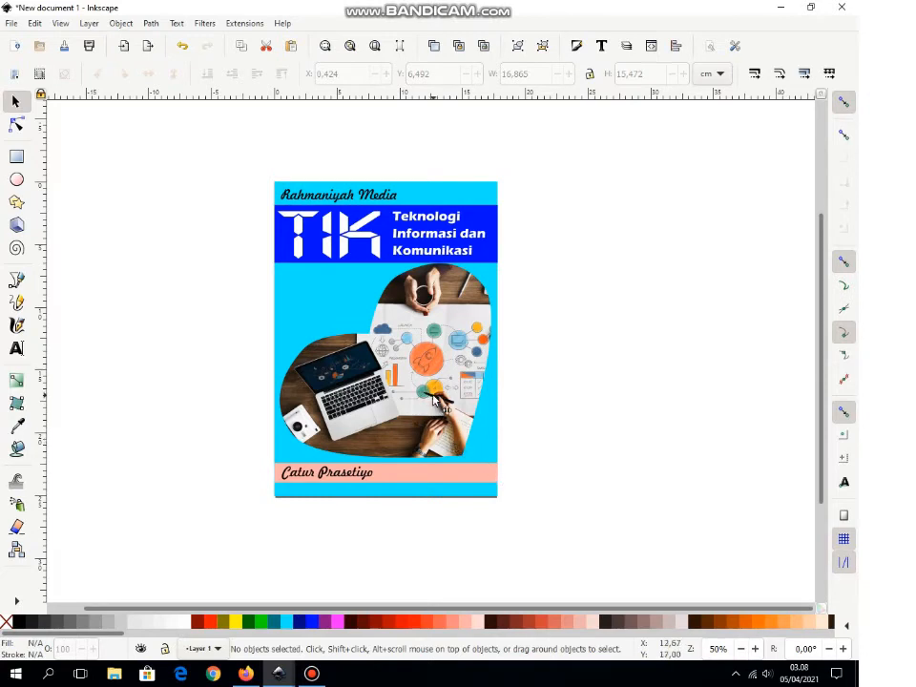
left_click_drag(435, 399, 433, 401)
left_click(640, 349)
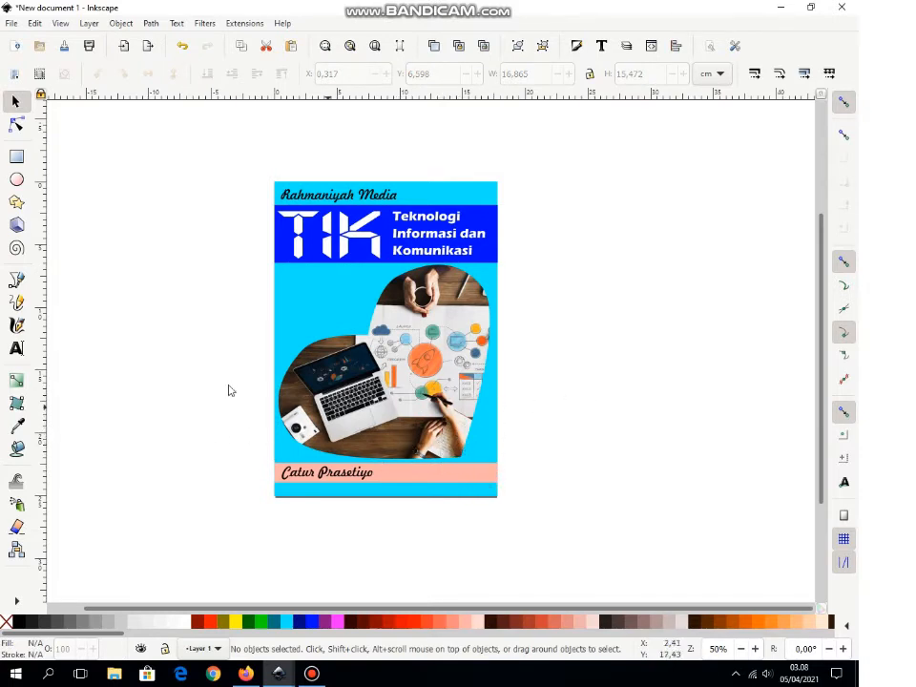
Step: Draw a small circle at the cover's bottom right, undoing a stray tall ellipse
left_click(16, 181)
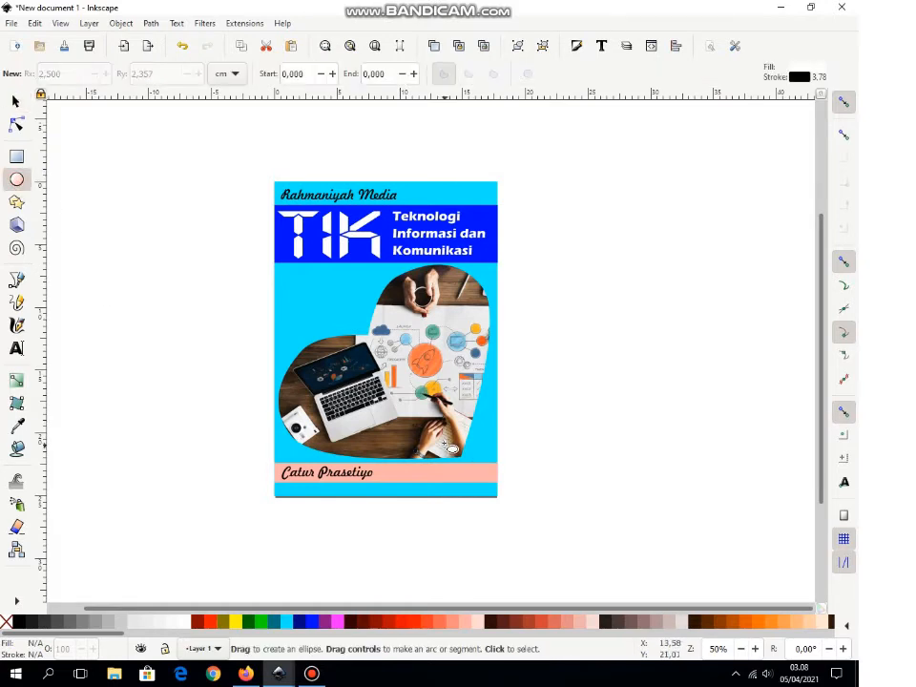
left_click_drag(467, 458, 498, 484)
left_click_drag(492, 195, 497, 204)
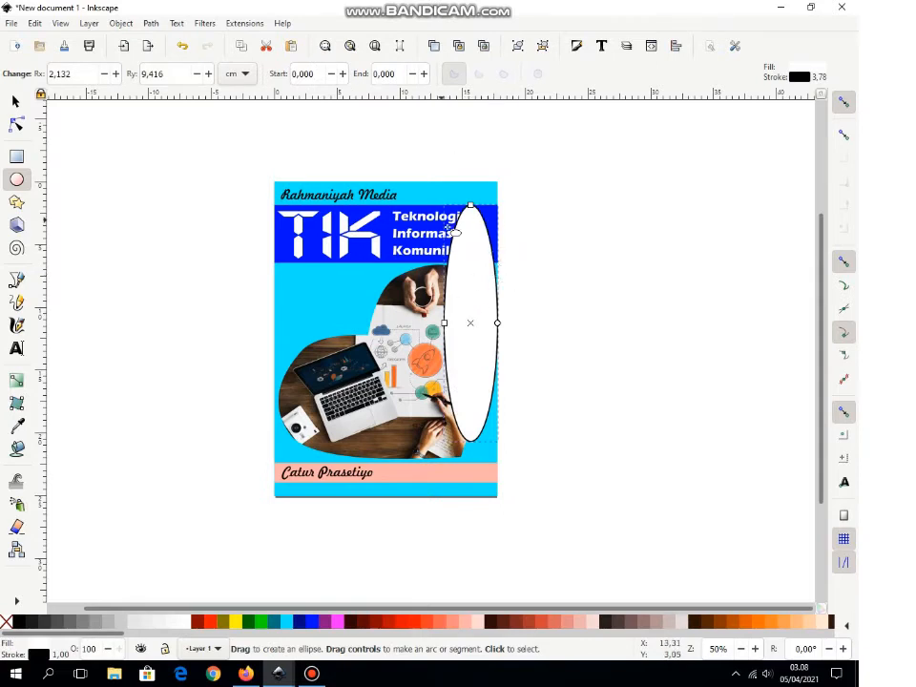
key("ctrl+z")
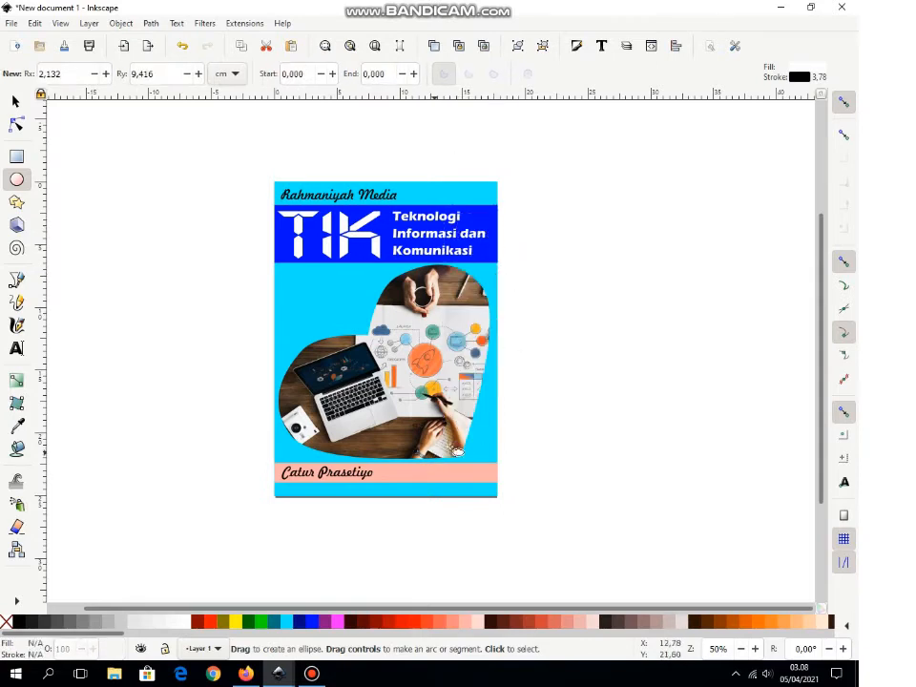
left_click_drag(456, 446, 503, 492)
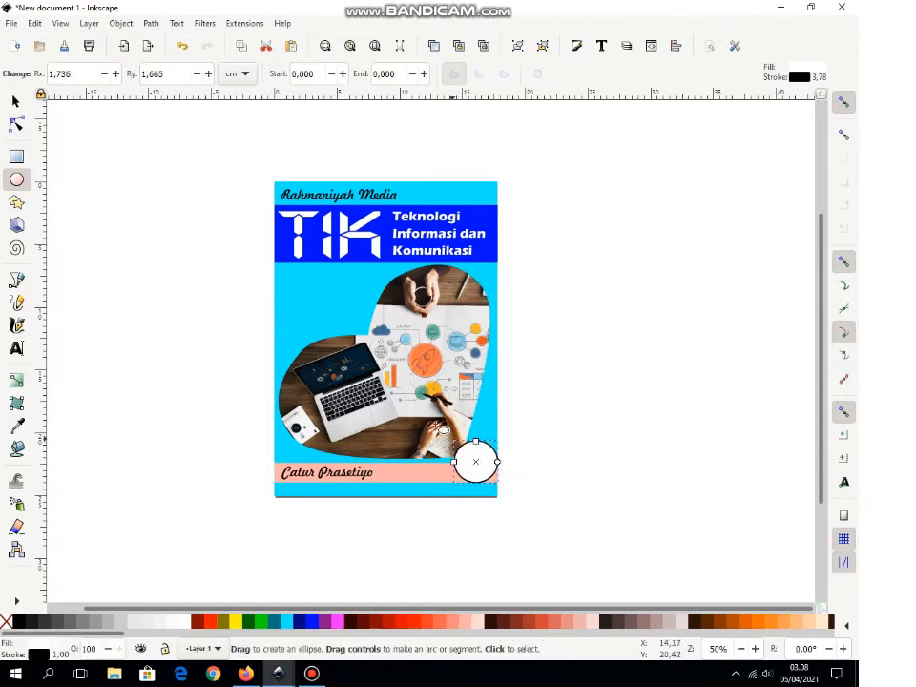
Step: Resize the white circle to about 4.851 × 4.660 cm and place it at X 12.301, Y 19.300
left_click(15, 99)
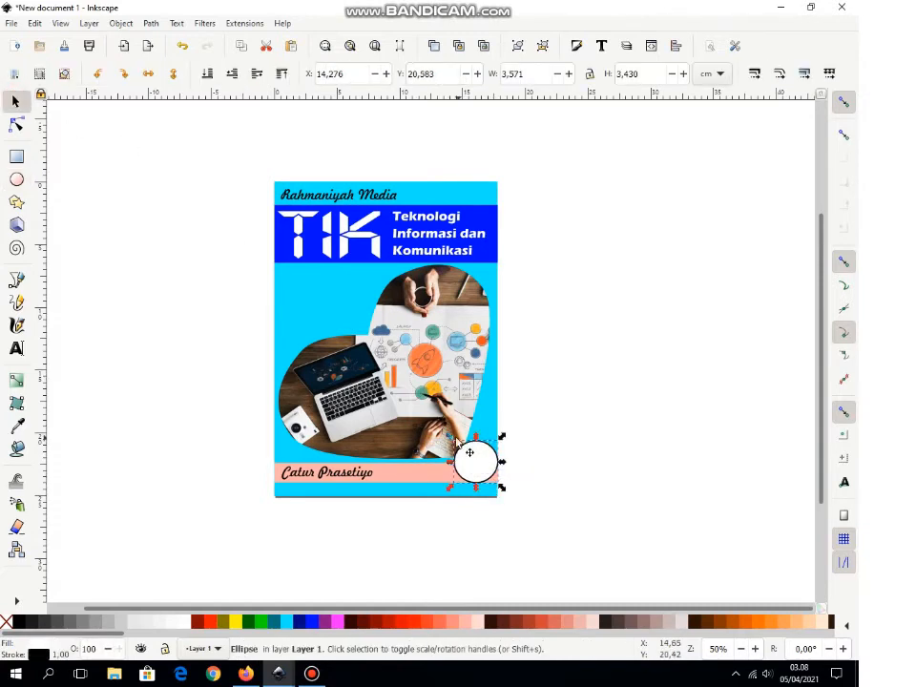
left_click_drag(452, 439, 439, 426)
left_click_drag(483, 466, 472, 465)
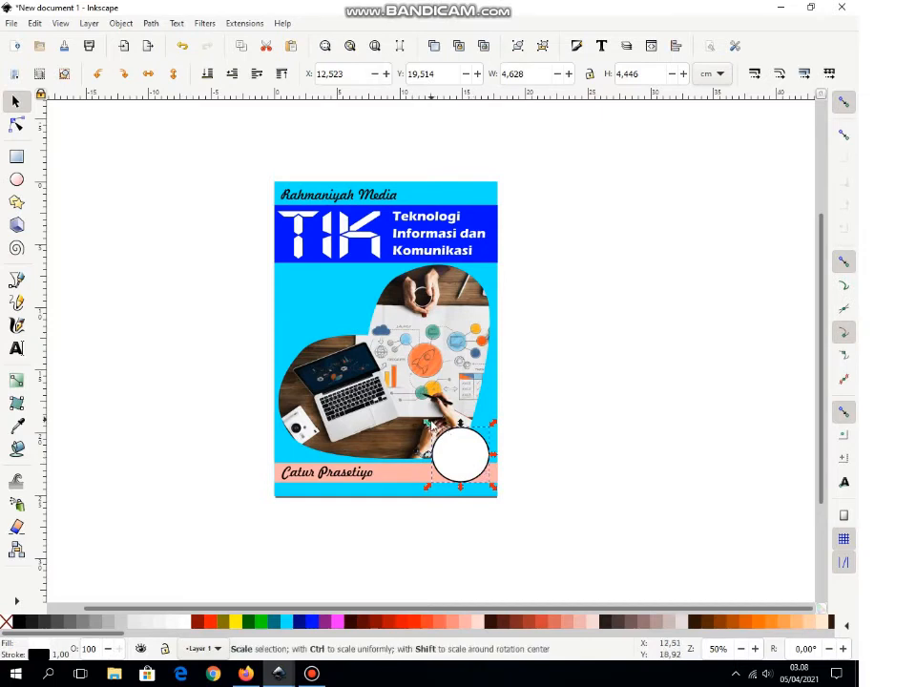
left_click_drag(429, 426, 426, 422)
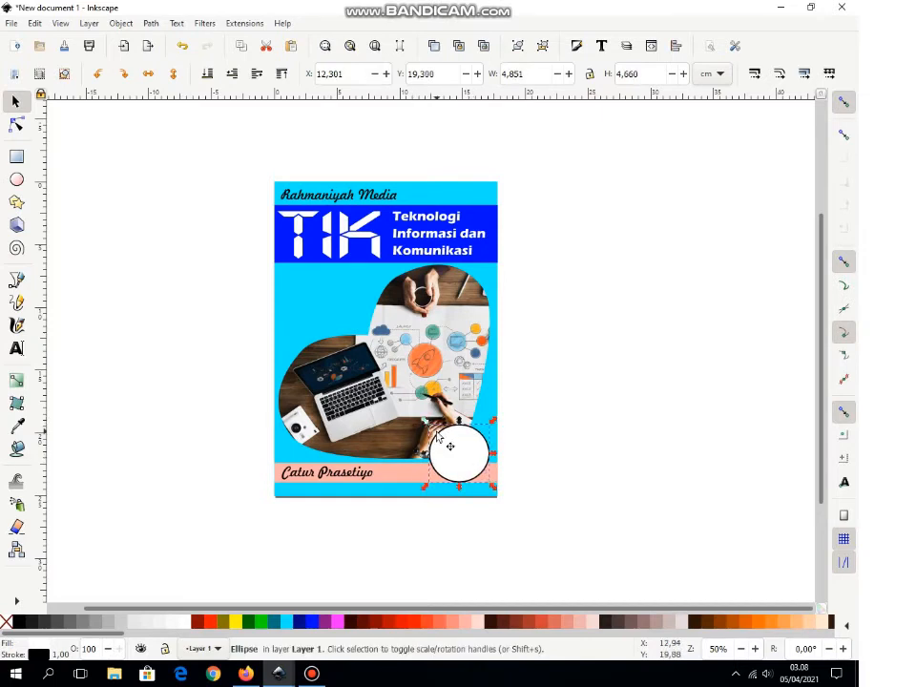
key("shift")
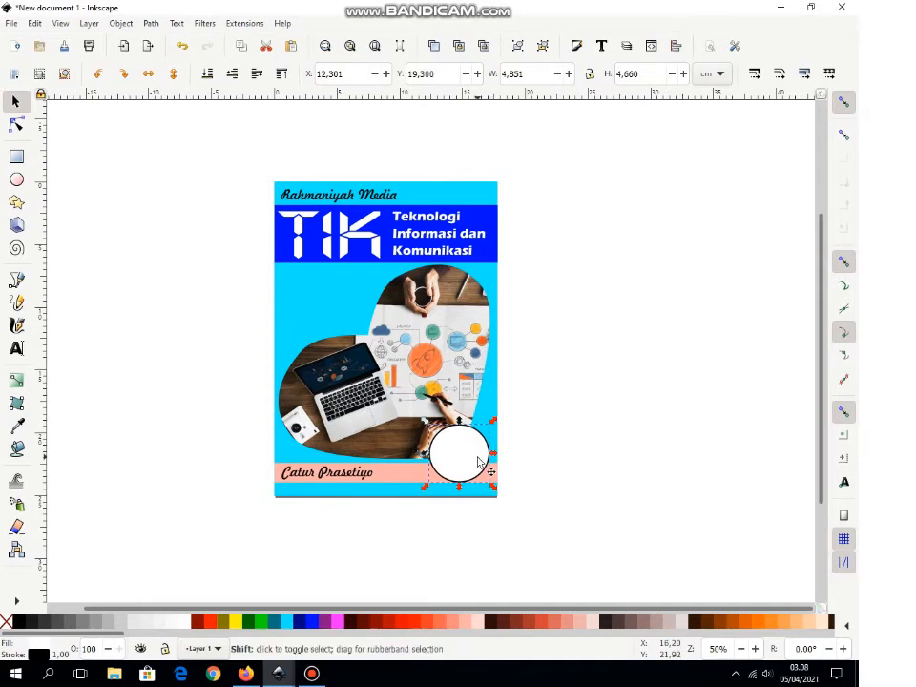
key("plus")
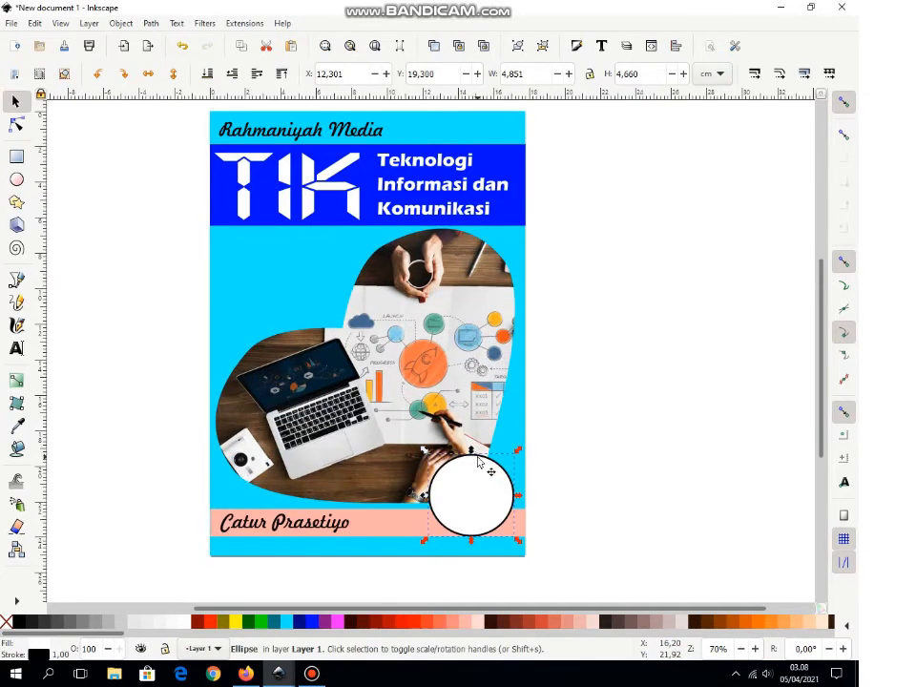
key("plus")
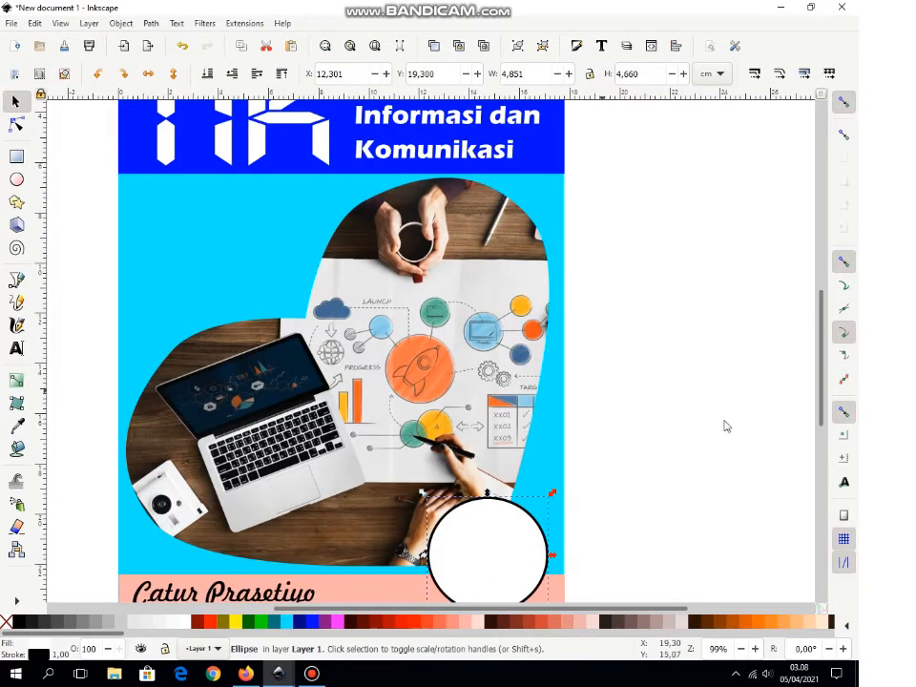
left_click_drag(823, 394, 827, 445)
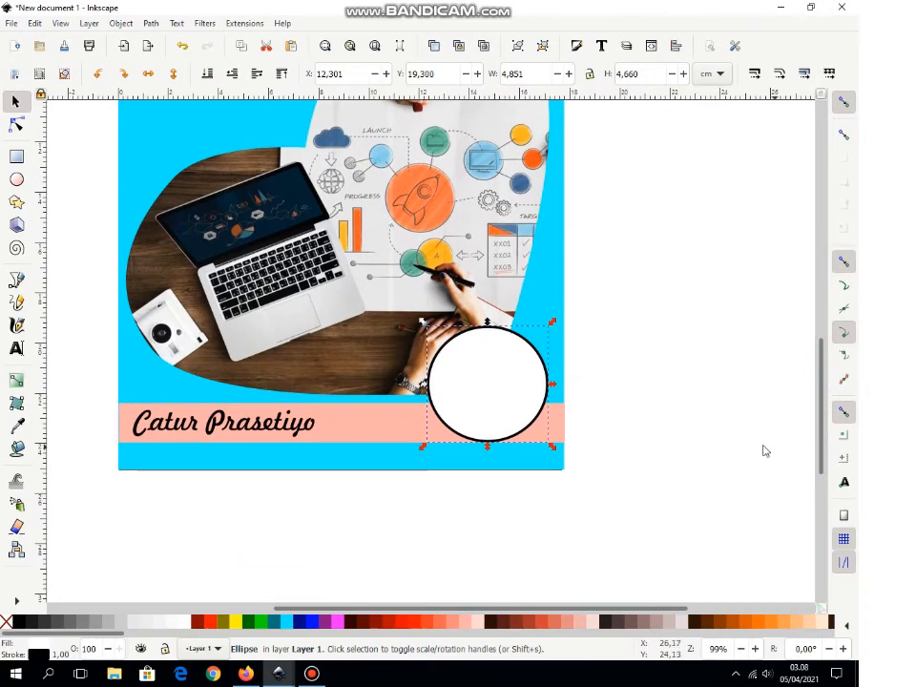